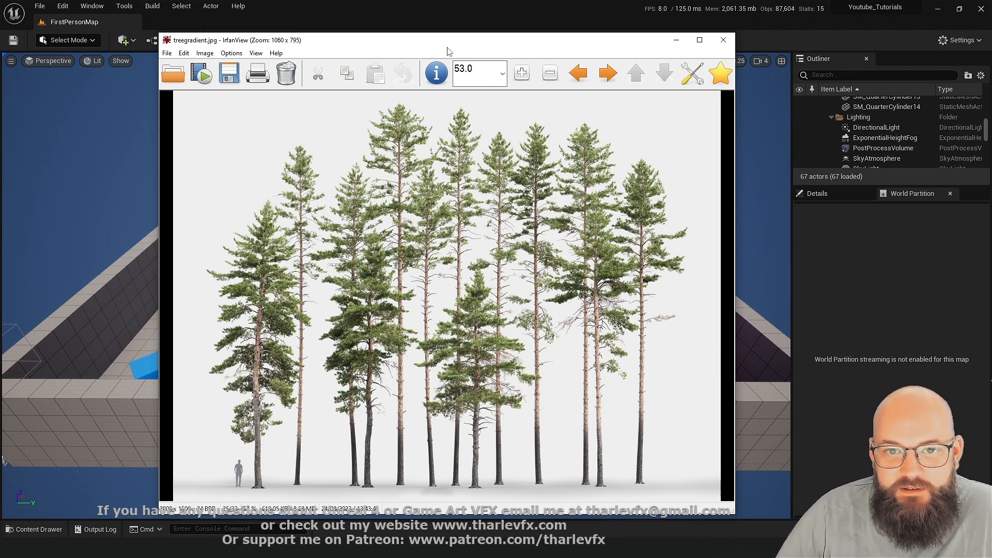
Step: Close the tree reference image and lower the gradient cylinder nearest the floor-standing one partly into the rounded platform
{"action": "key", "text": "Escape"}
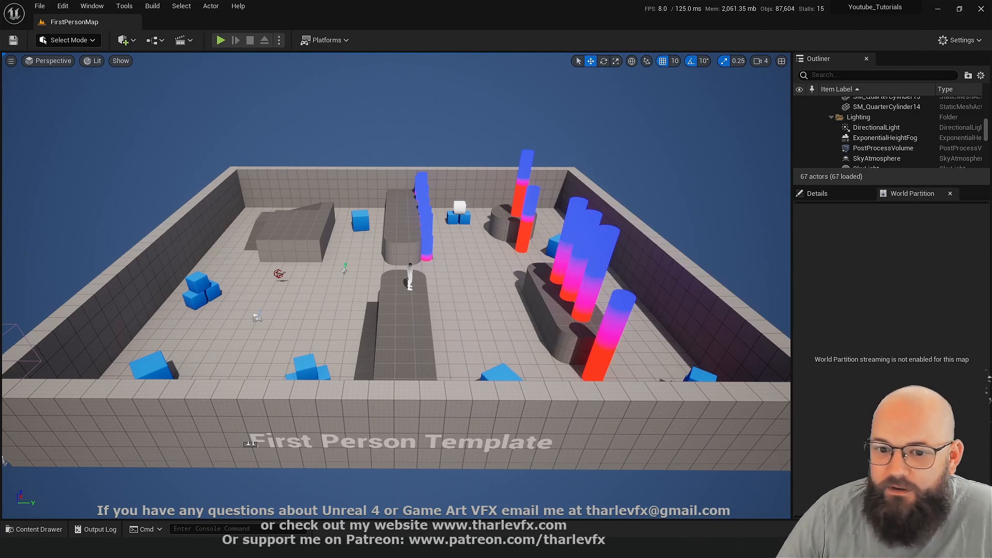
{"action": "right_click_drag", "start_coordinate": [510, 281], "coordinate": [576, 242]}
{"action": "key", "text": "w"}
{"action": "key", "text": "a"}
{"action": "right_click_drag", "start_coordinate": [342, 273], "coordinate": [452, 271]}
{"action": "key", "text": "w"}
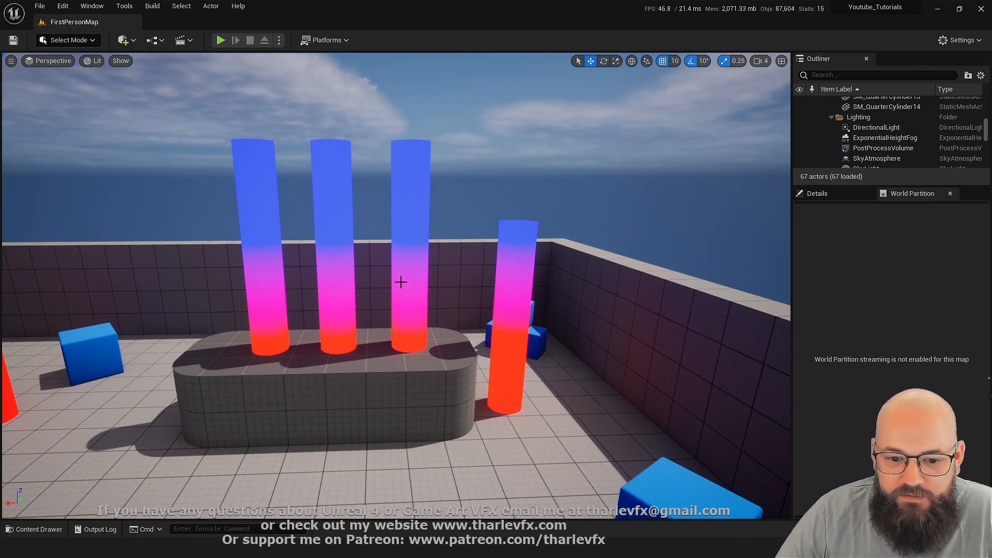
{"action": "left_click", "coordinate": [400, 258]}
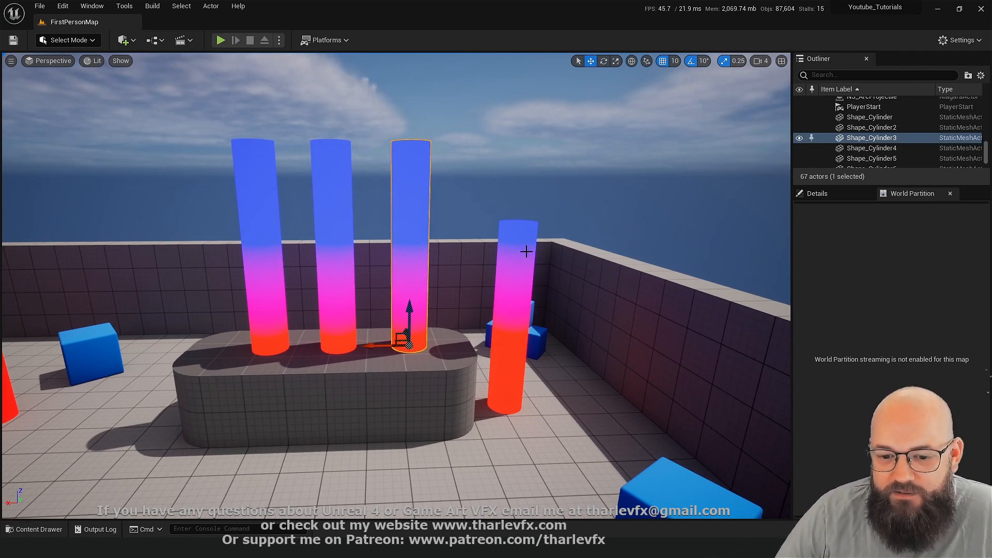
{"action": "left_click_drag", "start_coordinate": [408, 313], "coordinate": [408, 355]}
{"action": "right_click_drag", "start_coordinate": [452, 312], "coordinate": [477, 306]}
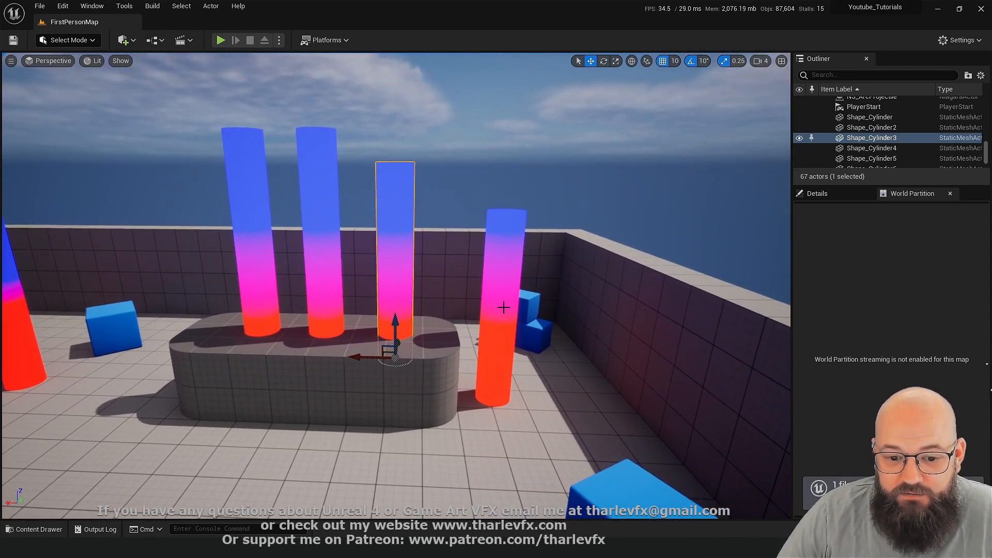
Step: Raise the gradient cylinder standing on the floor beside the rounded platform so it floats above the floor
{"action": "left_click", "coordinate": [498, 365]}
{"action": "mouse_move", "coordinate": [497, 357]}
{"action": "left_mouse_down"}
{"action": "mouse_move", "coordinate": [504, 281]}
{"action": "mouse_move", "coordinate": [499, 366]}
{"action": "left_mouse_up"}
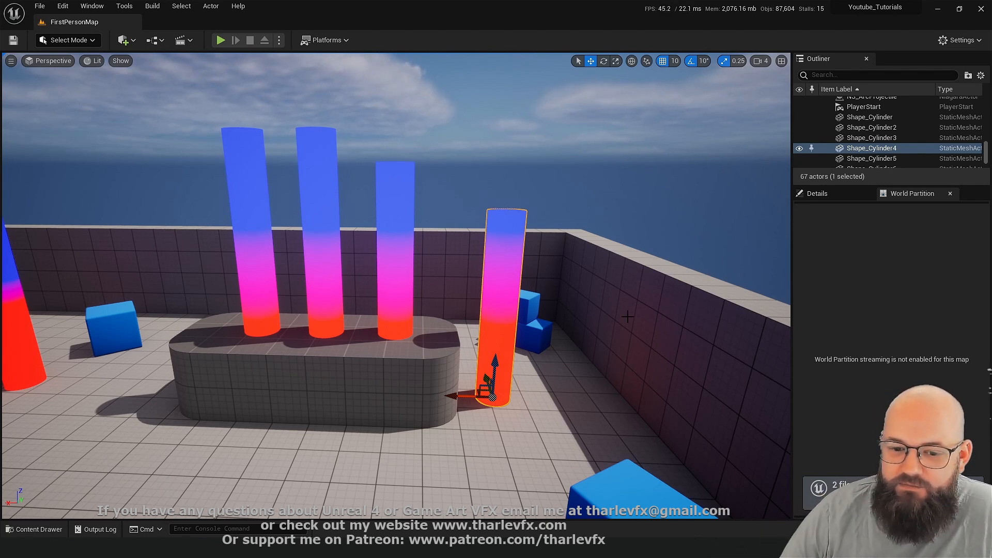
{"action": "left_click_drag", "start_coordinate": [495, 368], "coordinate": [503, 277]}
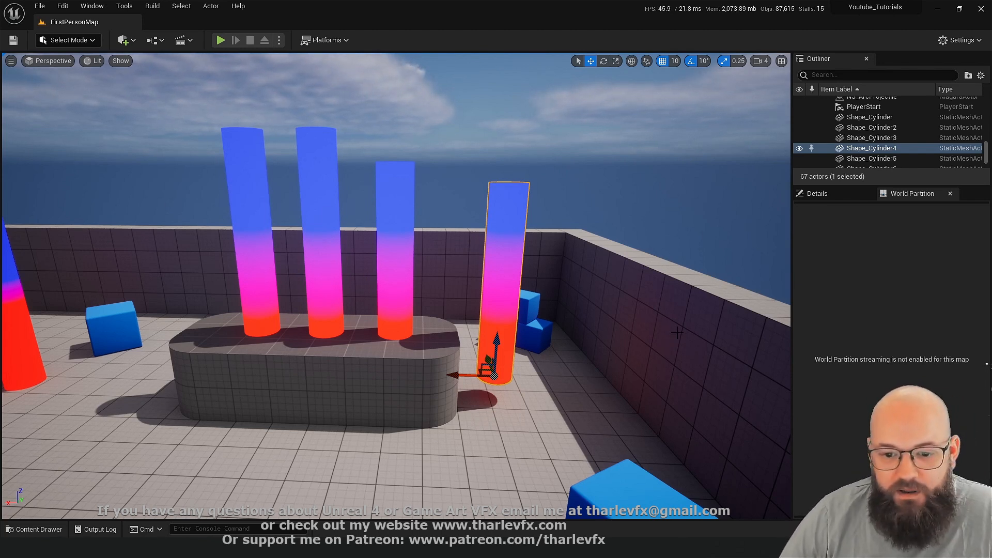
Step: Select the four gradient cylinders together and open the material assigned to their Element 0 slot
{"action": "left_click", "coordinate": [394, 243], "text": "ctrl"}
{"action": "left_click", "coordinate": [308, 245], "text": "ctrl"}
{"action": "left_click", "coordinate": [251, 238], "text": "ctrl"}
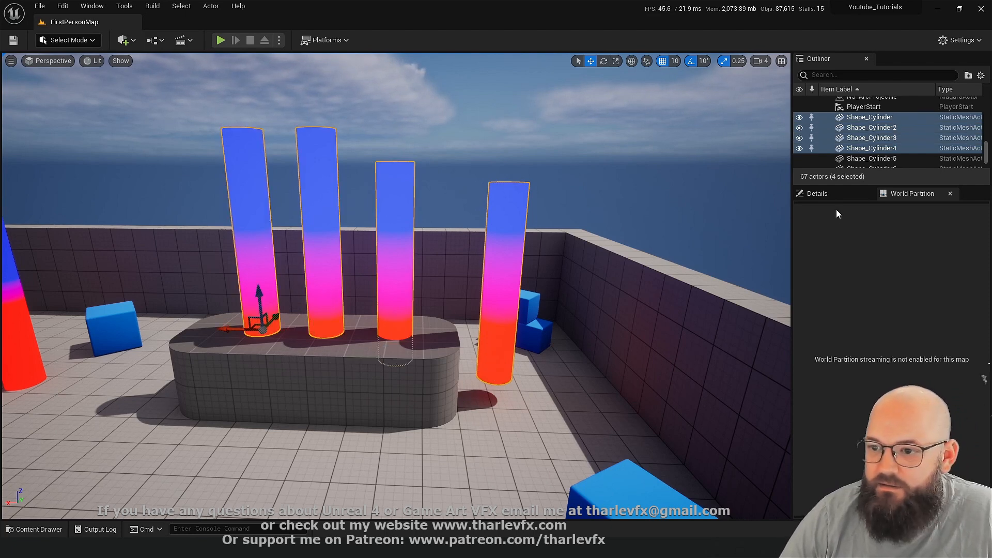
{"action": "left_click", "coordinate": [866, 191]}
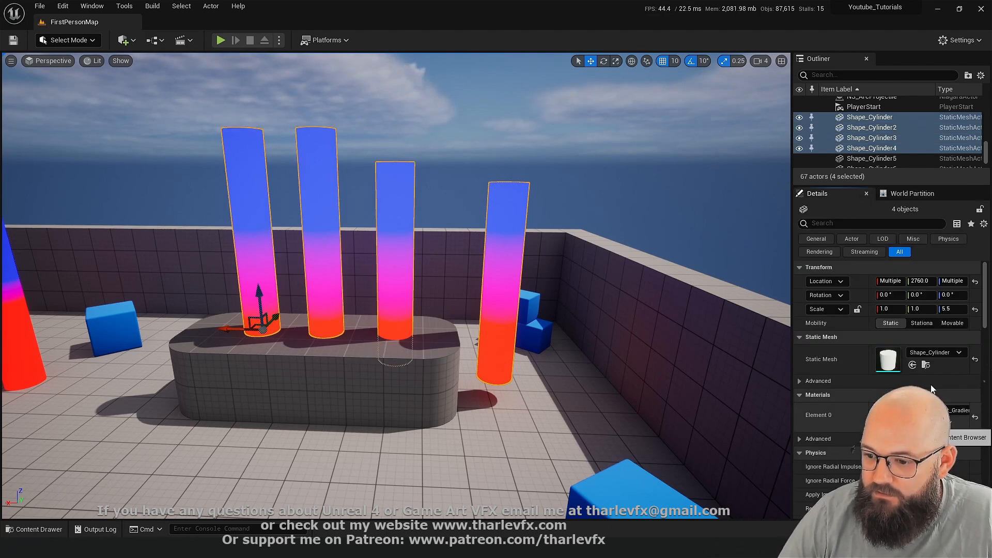
{"action": "double_click", "coordinate": [888, 416]}
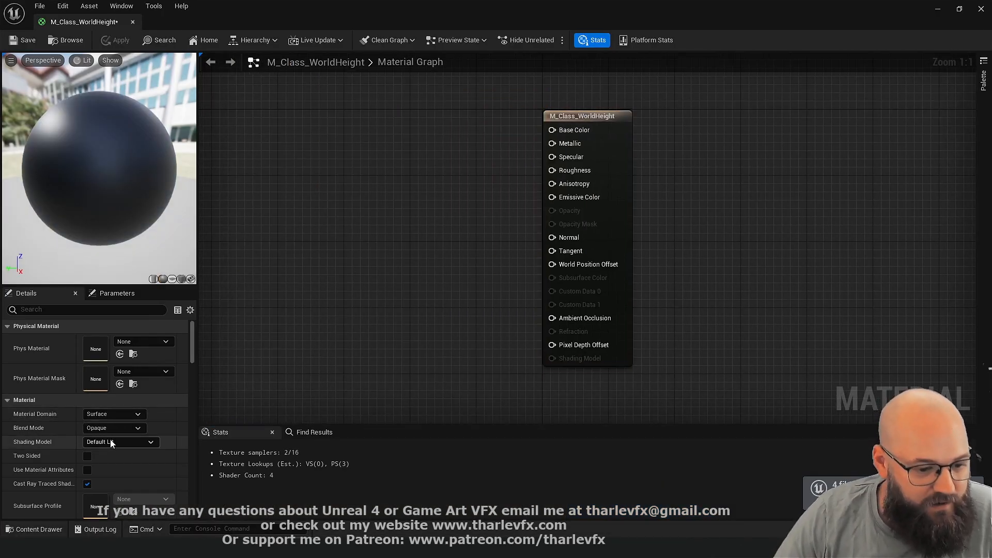
Step: Set the shading model of the M_Class_WorldHeight material to Unlit
{"action": "left_click", "coordinate": [94, 442]}
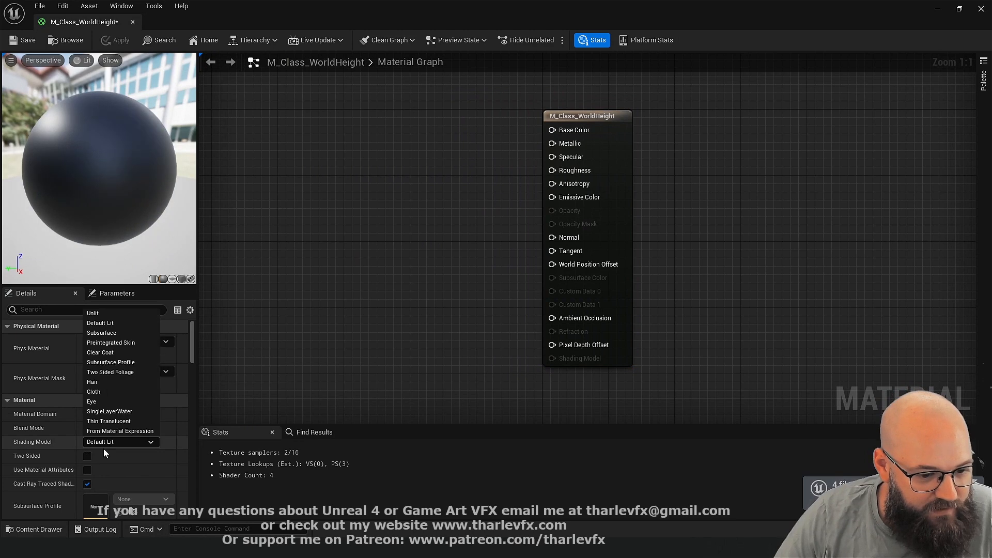
{"action": "left_click", "coordinate": [93, 313]}
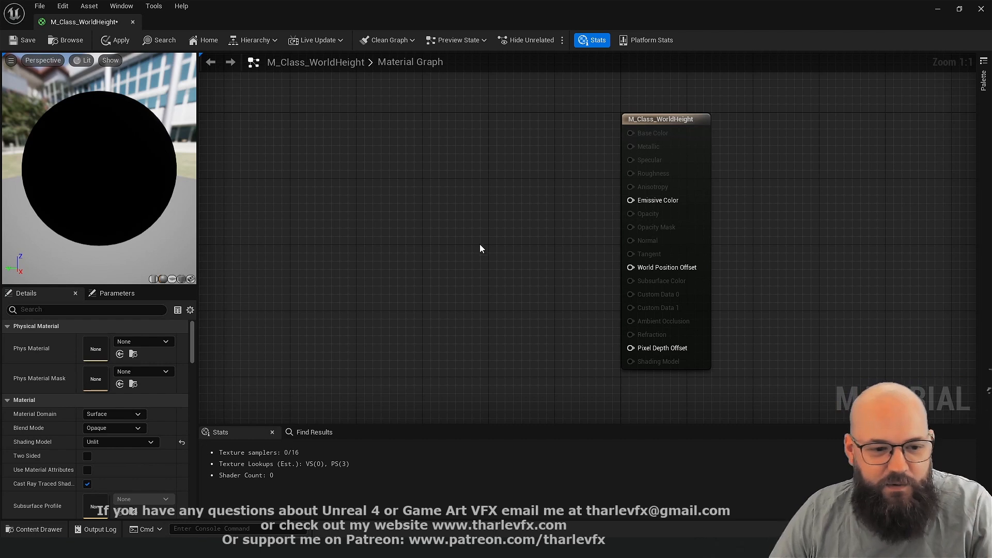
{"action": "right_click_drag", "start_coordinate": [384, 229], "coordinate": [450, 232]}
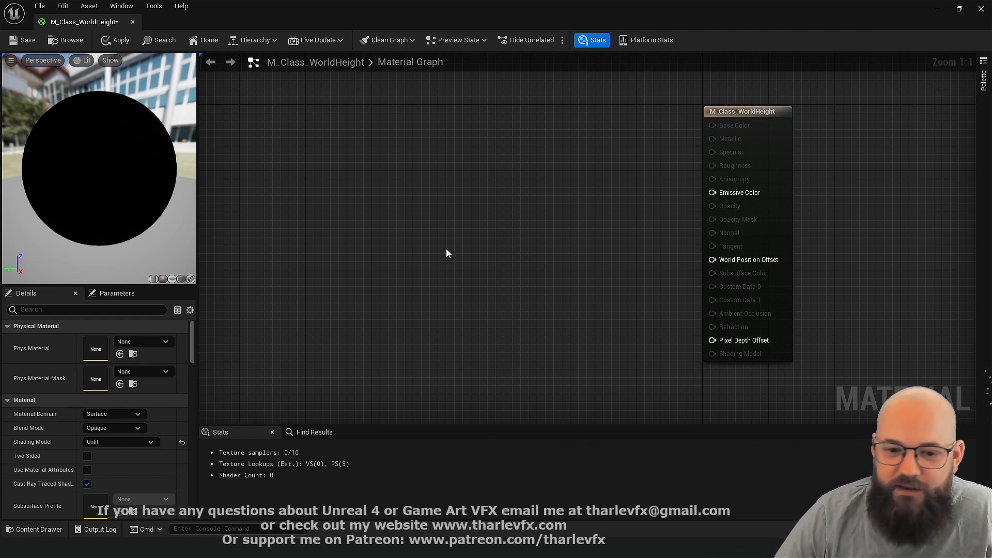
Step: Add a Lerp node to the material graph and place it before the main material node
{"action": "right_click_drag", "start_coordinate": [479, 236], "coordinate": [517, 227]}
{"action": "left_click", "coordinate": [551, 189]}
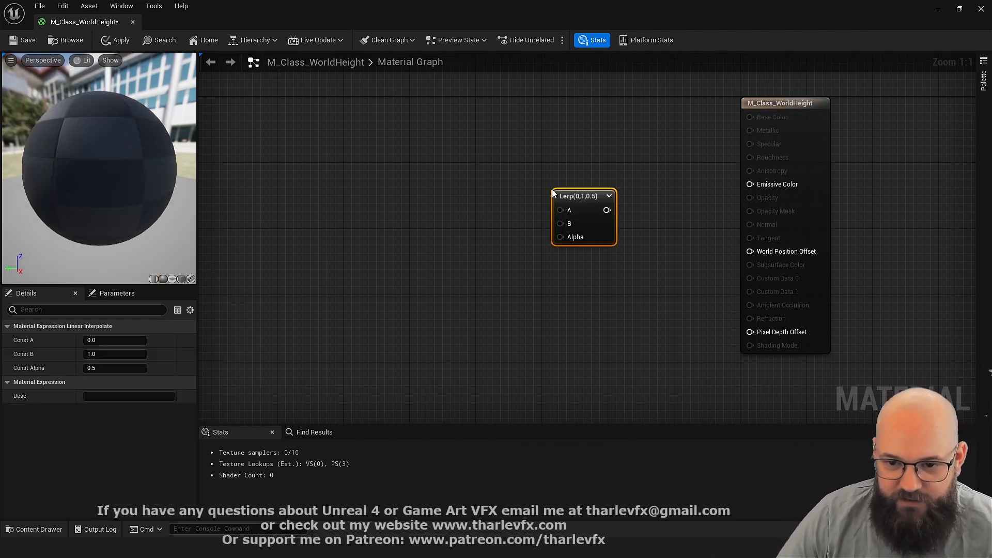
{"action": "left_click_drag", "start_coordinate": [581, 201], "coordinate": [612, 199]}
{"action": "left_click", "coordinate": [505, 171]}
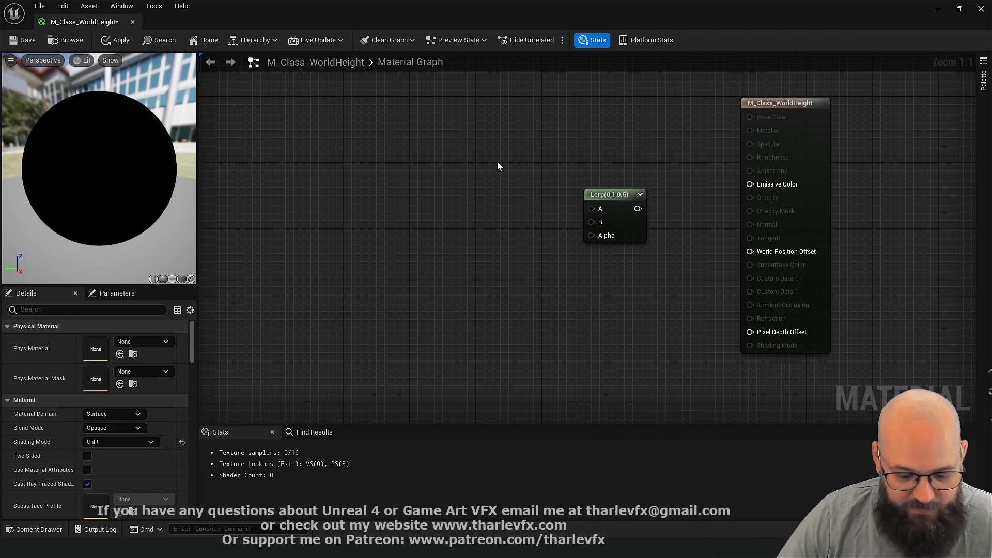
Step: Add a vector parameter named Colour1 above and before the Lerp node
{"action": "left_click", "coordinate": [445, 95]}
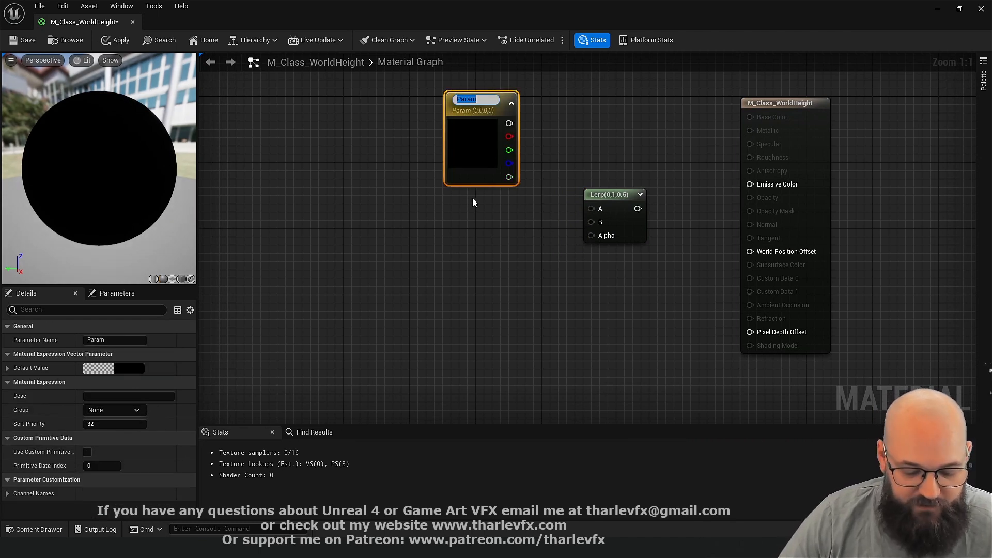
{"action": "type", "text": "Coloure"}
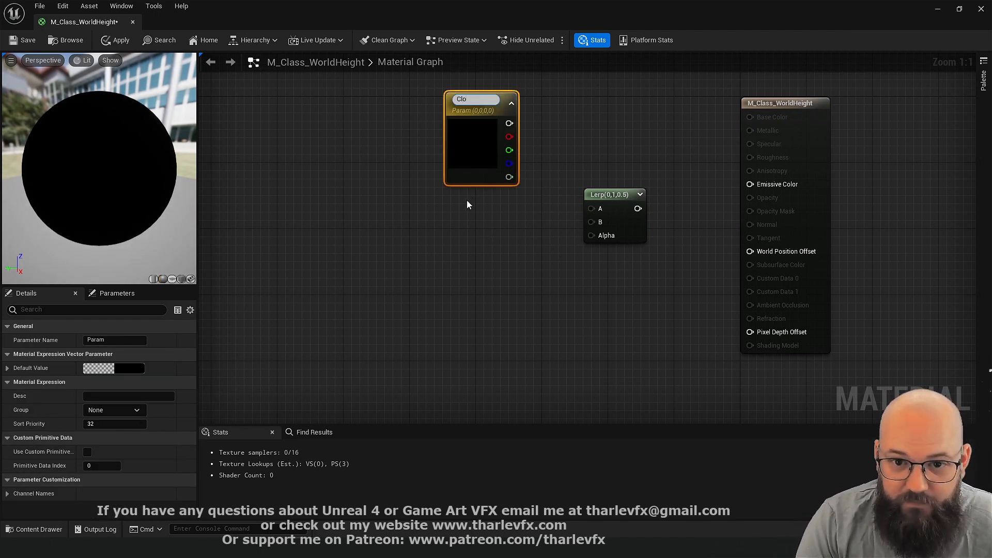
{"action": "key", "text": "BackSpace"}
{"action": "type", "text": "1"}
{"action": "key", "text": "Return"}
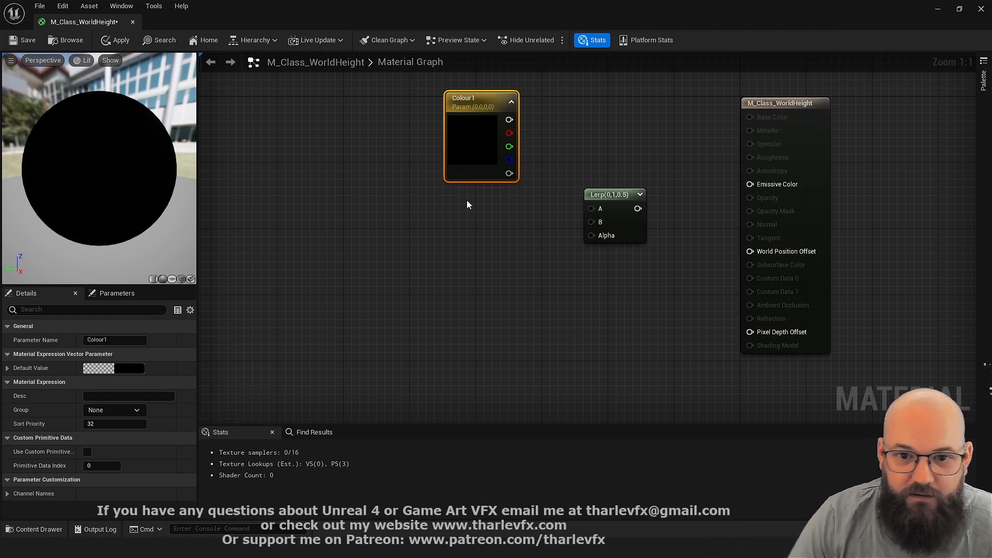
Step: Add a second vector parameter named Colour2 directly below Colour1
{"action": "left_click", "coordinate": [446, 200]}
{"action": "left_click", "coordinate": [444, 197]}
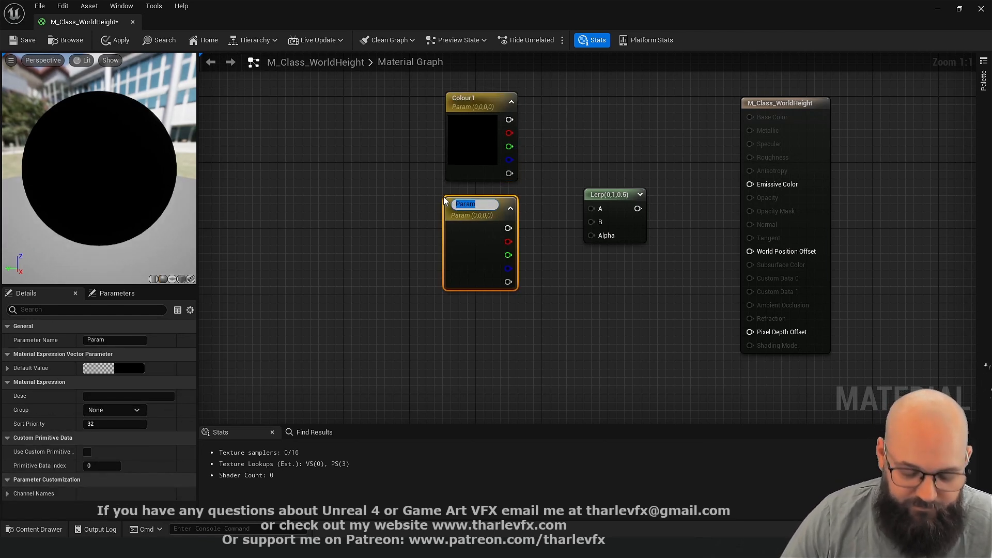
{"action": "type", "text": "Colour"}
{"action": "key", "text": "Return"}
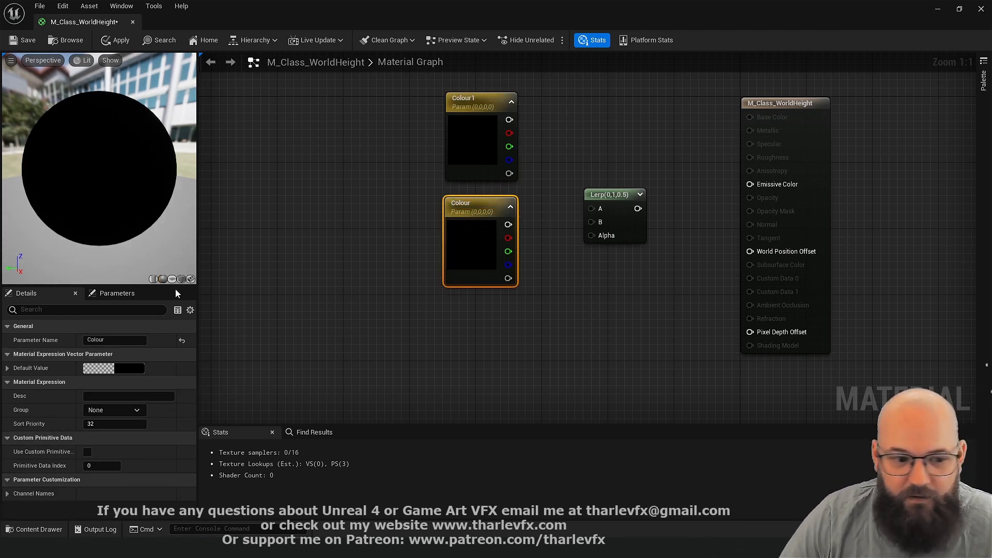
{"action": "left_click", "coordinate": [369, 202]}
Step: Set the default colour of the Colour1 parameter to full-brightness red (1,0,0,0)
{"action": "left_click", "coordinate": [472, 157]}
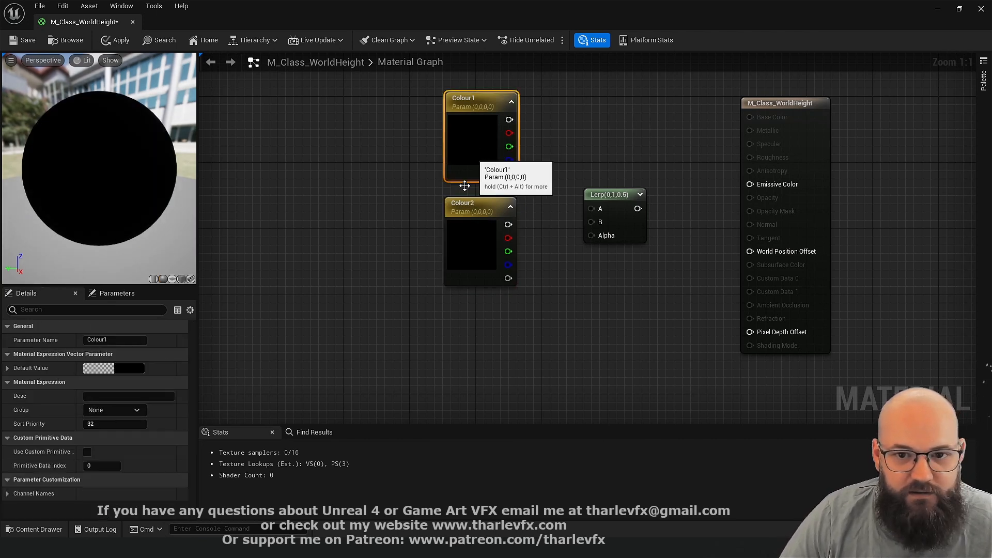
{"action": "left_click", "coordinate": [131, 369]}
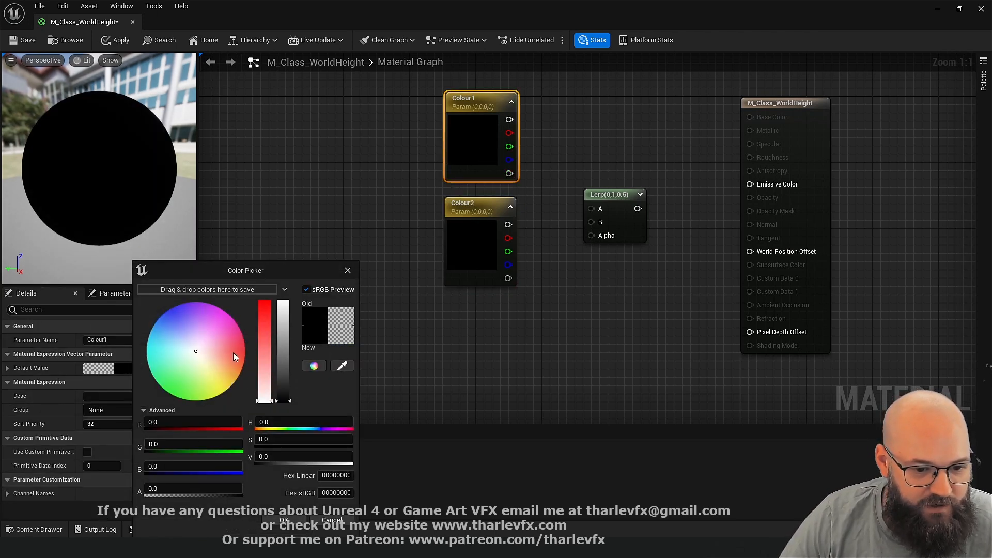
{"action": "left_click_drag", "start_coordinate": [232, 353], "coordinate": [261, 351]}
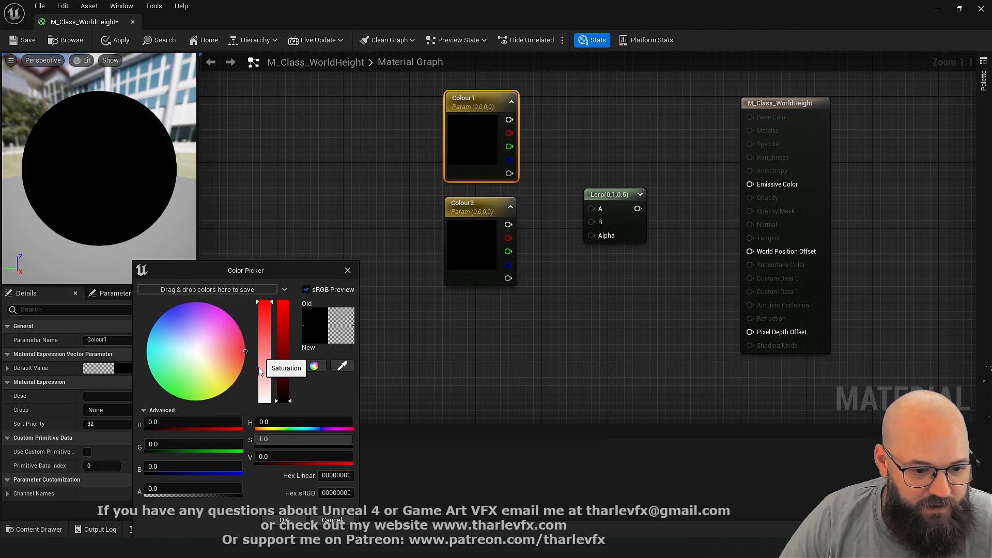
{"action": "left_click", "coordinate": [284, 519]}
{"action": "left_click", "coordinate": [452, 264]}
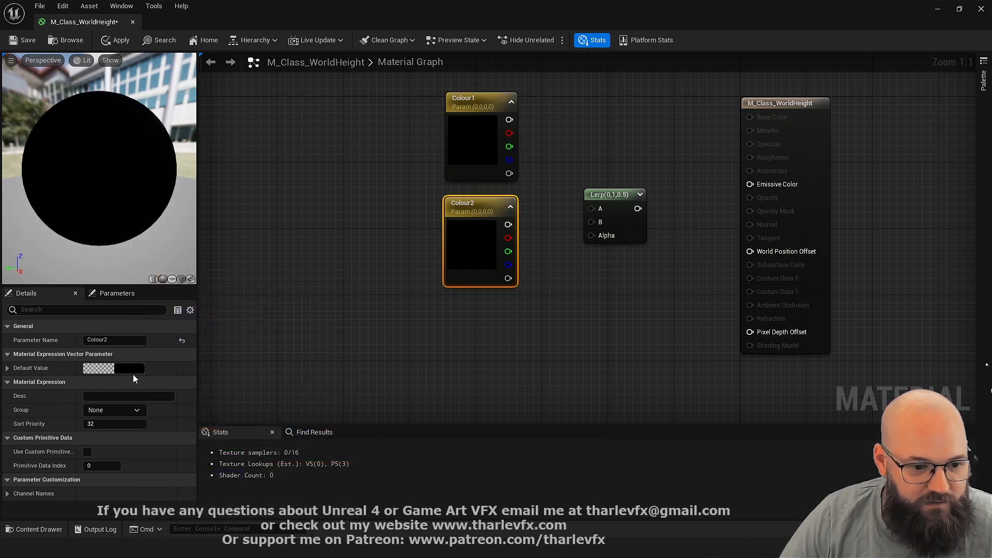
{"action": "left_click", "coordinate": [472, 139]}
{"action": "left_click", "coordinate": [133, 369]}
{"action": "left_click_drag", "start_coordinate": [283, 350], "coordinate": [276, 283]}
{"action": "left_click", "coordinate": [293, 522]}
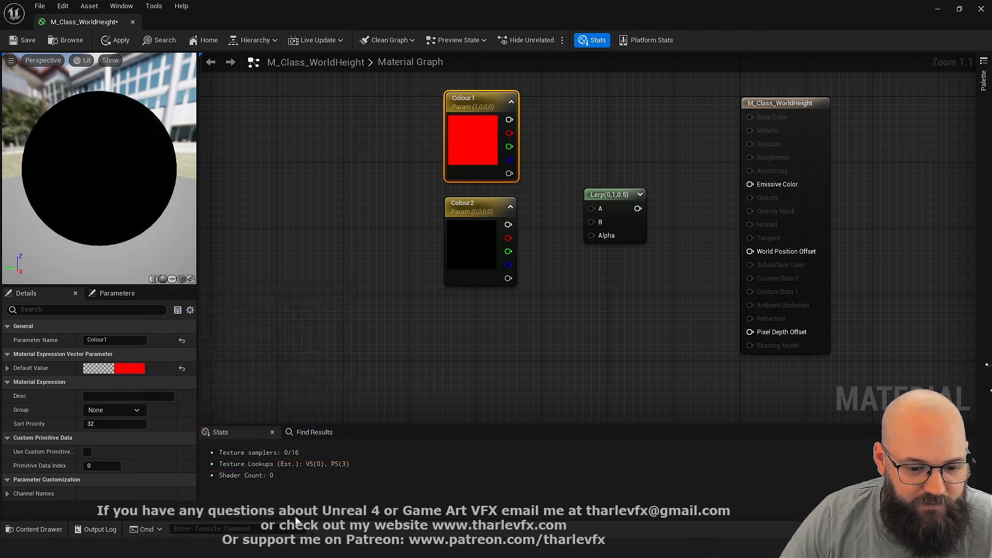
Step: Set the default colour of the Colour2 parameter to full-brightness yellow (about 0.992,1,0,0)
{"action": "left_click", "coordinate": [475, 237]}
{"action": "left_click", "coordinate": [111, 357]}
{"action": "left_click", "coordinate": [130, 354]}
{"action": "left_click", "coordinate": [132, 369]}
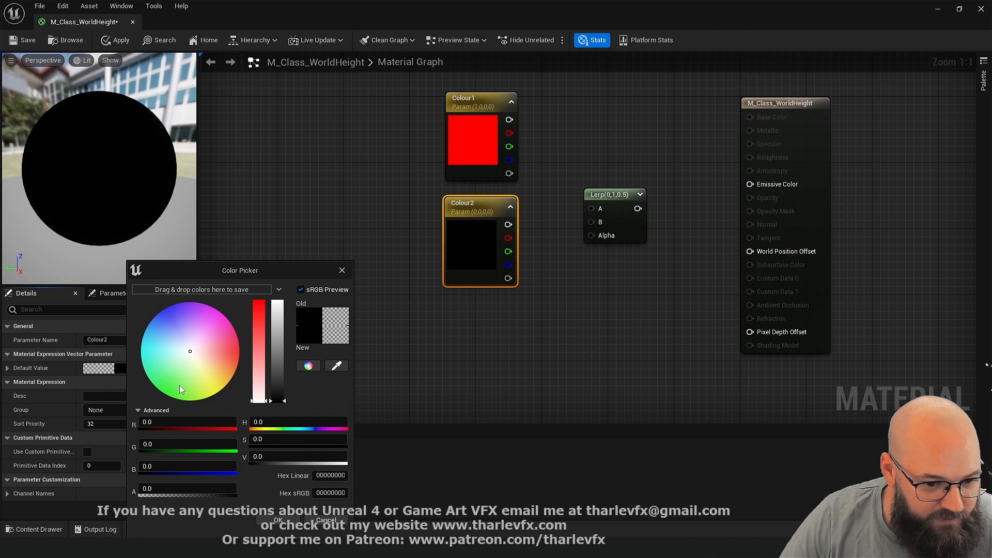
{"action": "left_click", "coordinate": [216, 398]}
{"action": "left_click_drag", "start_coordinate": [280, 388], "coordinate": [281, 284]}
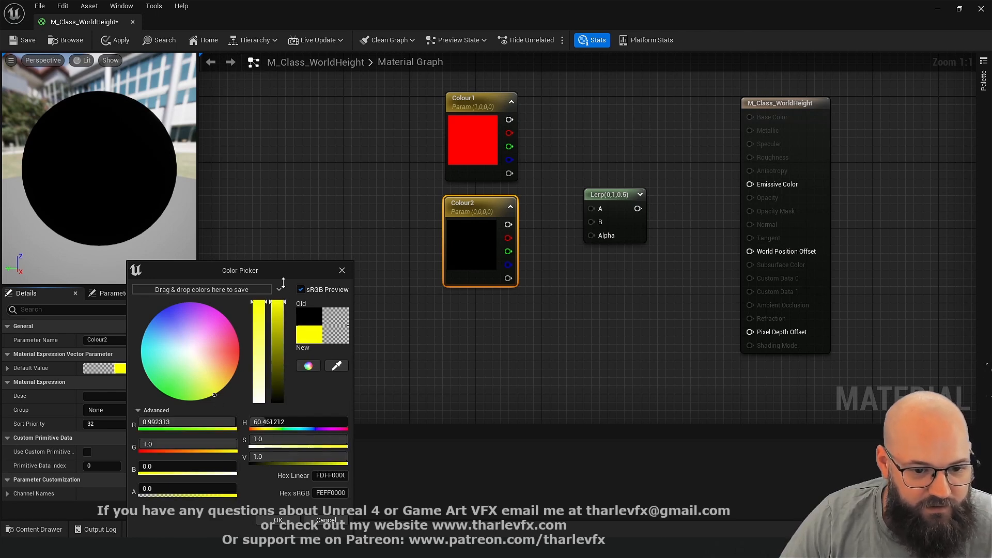
{"action": "left_click", "coordinate": [281, 520]}
Step: Connect Colour1 and Colour2 to the Lerp's A and B inputs and its output to Emissive Color
{"action": "left_click_drag", "start_coordinate": [433, 168], "coordinate": [426, 196]}
{"action": "left_click", "coordinate": [540, 179]}
{"action": "left_click_drag", "start_coordinate": [616, 194], "coordinate": [616, 168]}
{"action": "right_click_drag", "start_coordinate": [573, 146], "coordinate": [561, 259]}
{"action": "left_click", "coordinate": [558, 255]}
{"action": "left_click_drag", "start_coordinate": [439, 183], "coordinate": [443, 288]}
{"action": "right_click_drag", "start_coordinate": [619, 297], "coordinate": [615, 252]}
{"action": "left_click_drag", "start_coordinate": [614, 251], "coordinate": [734, 252]}
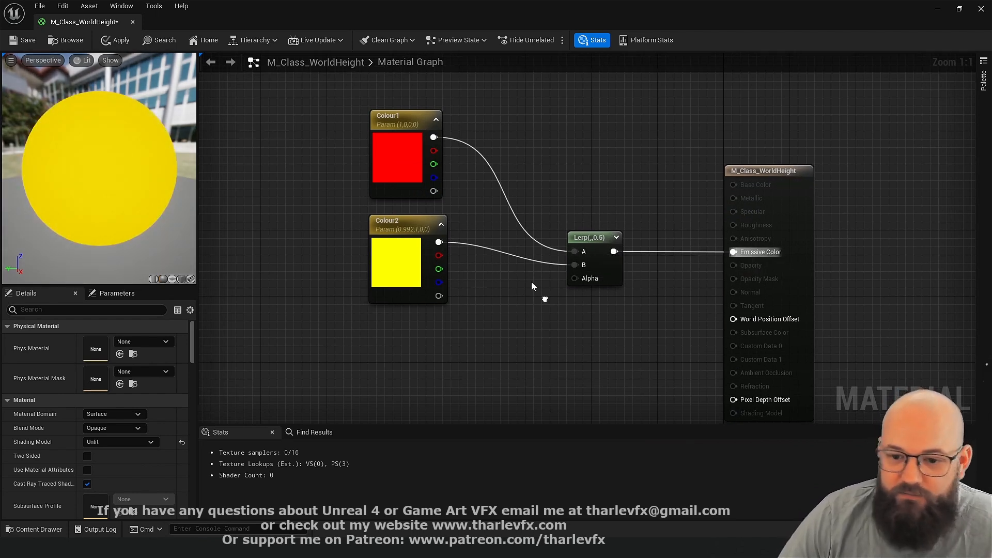
Step: Add a scalar parameter below the Lerp and connect it to the Lerp's Alpha input
{"action": "right_click_drag", "start_coordinate": [593, 282], "coordinate": [578, 264]}
{"action": "right_click", "coordinate": [568, 262]}
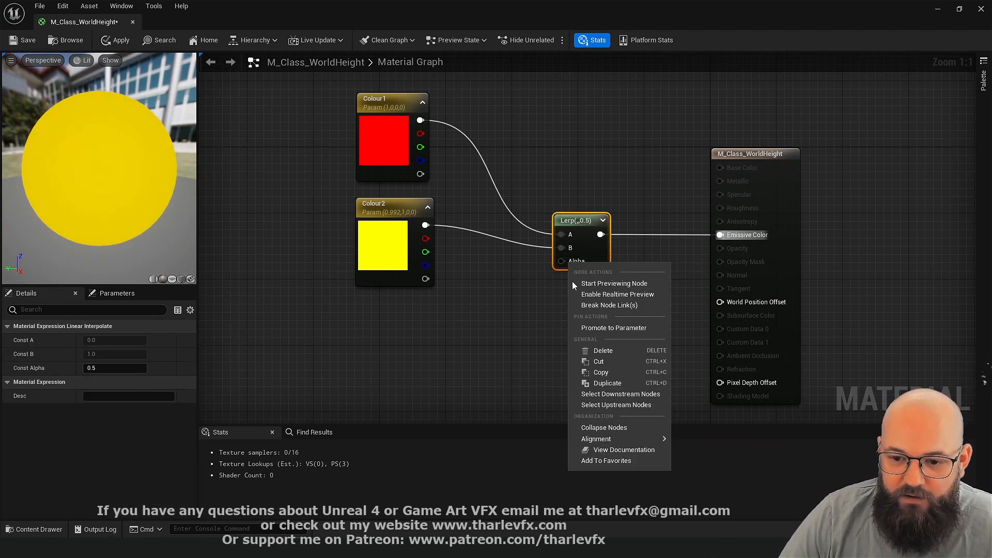
{"action": "left_click", "coordinate": [504, 290]}
{"action": "left_click", "coordinate": [493, 284]}
{"action": "left_click_drag", "start_coordinate": [537, 311], "coordinate": [586, 268]}
{"action": "left_click_drag", "start_coordinate": [517, 299], "coordinate": [502, 304]}
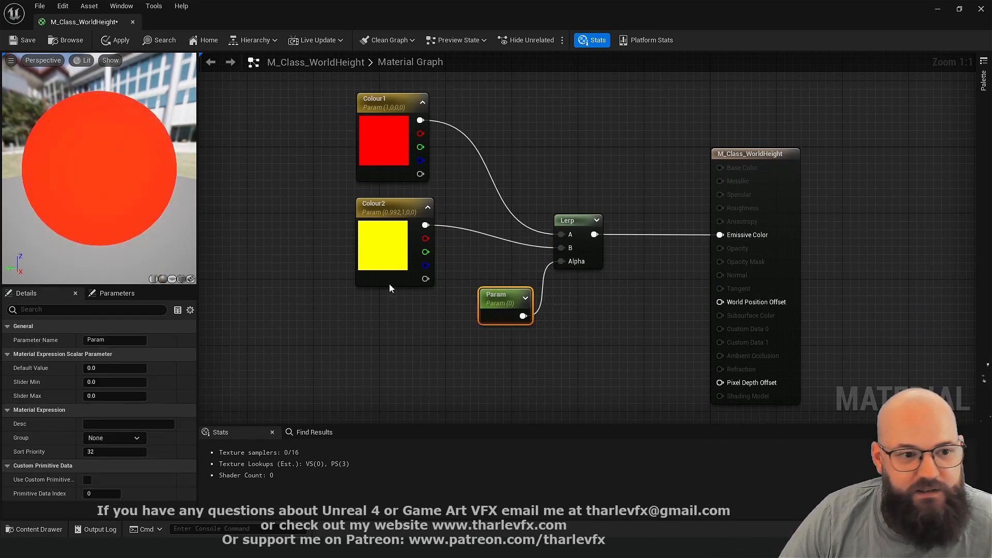
Step: Test the colour blend with the scalar parameter's default value at 1 and at 0.5
{"action": "left_click", "coordinate": [119, 368]}
{"action": "type", "text": "1"}
{"action": "key", "text": "Tab"}
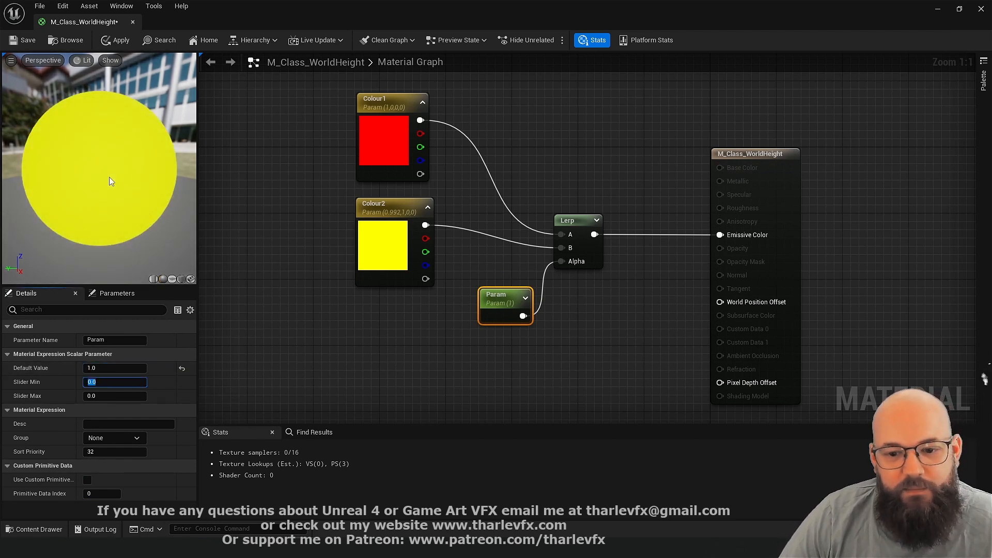
{"action": "left_click", "coordinate": [112, 369]}
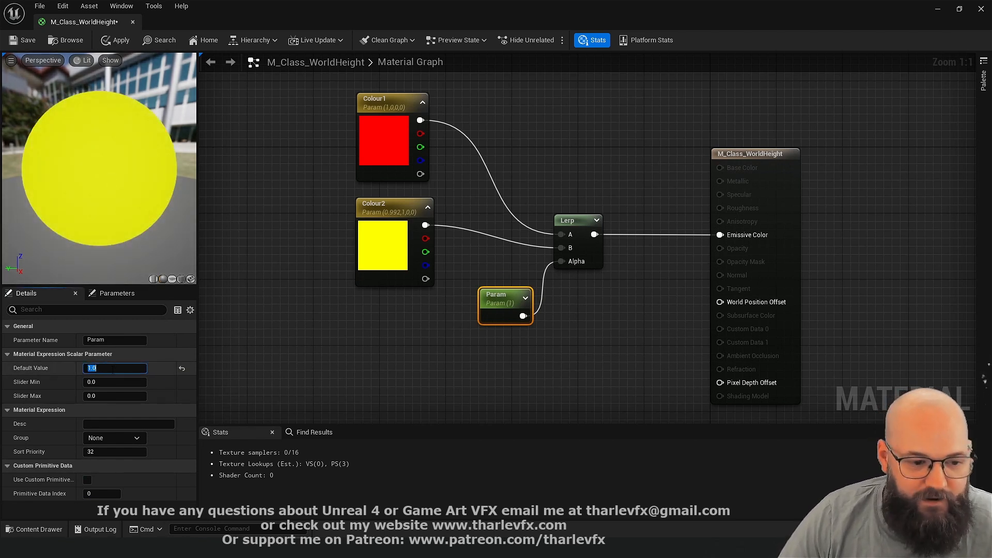
{"action": "type", "text": "0.5"}
{"action": "key", "text": "Return"}
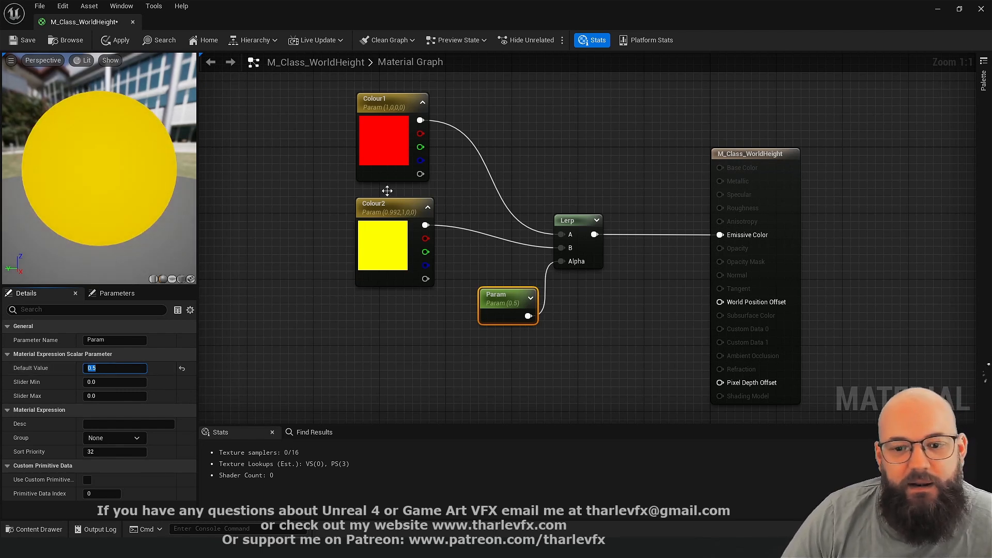
Step: Delete the scalar parameter node that drives the Lerp's Alpha
{"action": "right_click_drag", "start_coordinate": [395, 227], "coordinate": [417, 242]}
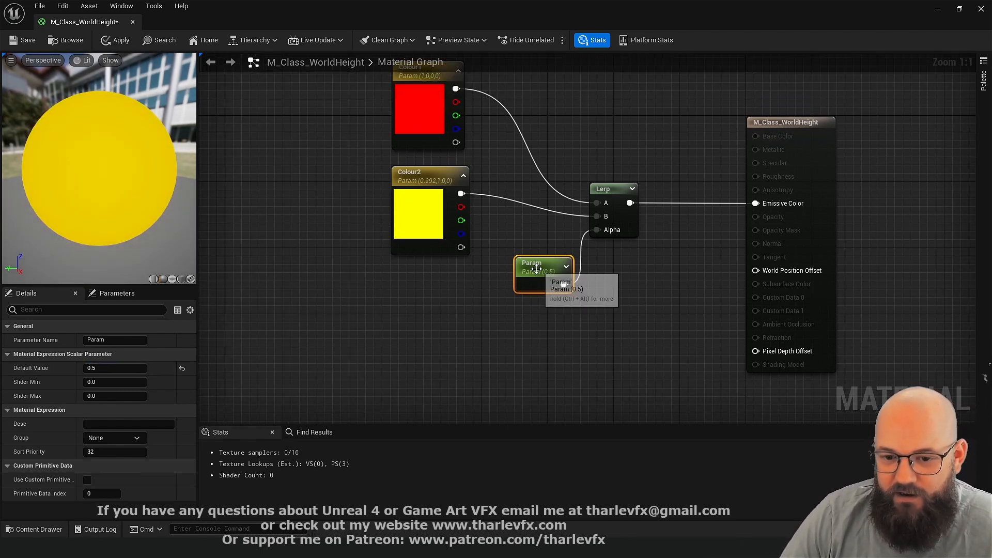
{"action": "key", "text": "Delete"}
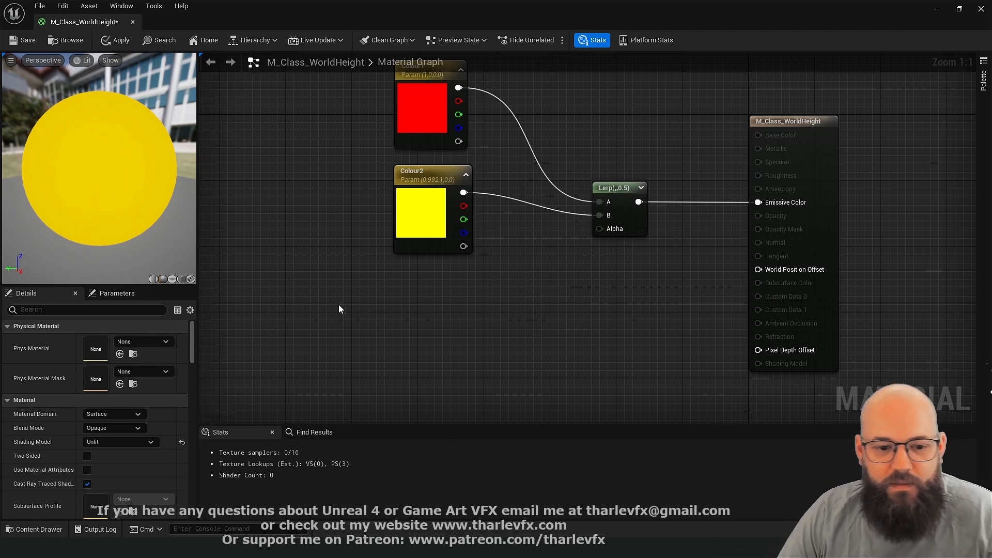
Step: Add a WorldPosition node in the empty graph area below the Colour2 parameter
{"action": "right_click", "coordinate": [282, 287]}
{"action": "type", "text": "wol"}
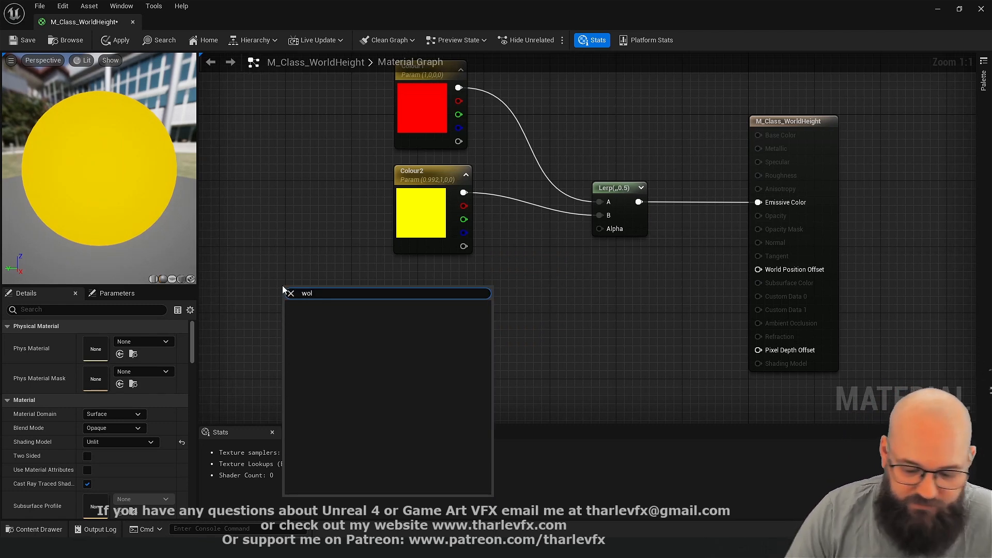
{"action": "key", "text": "BackSpace"}
{"action": "type", "text": "rl"}
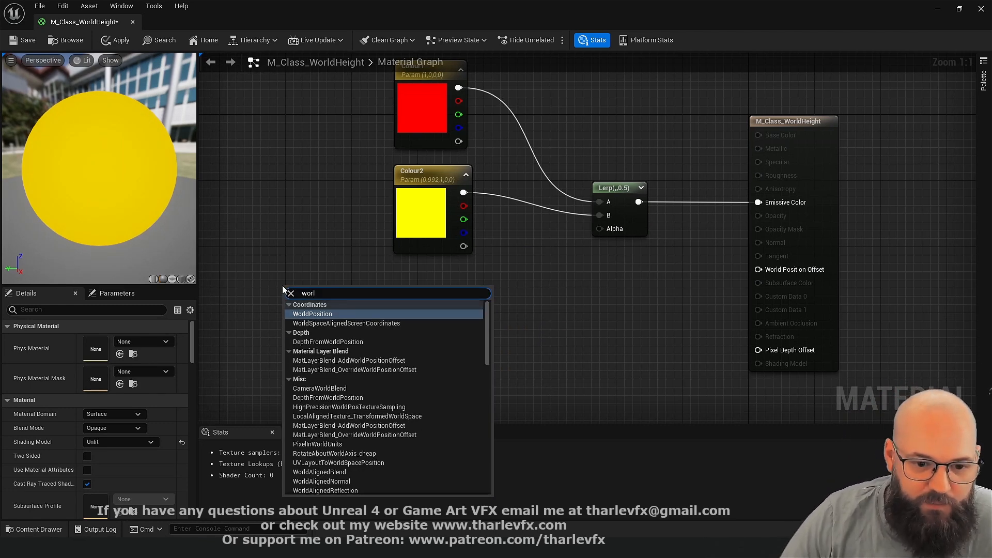
{"action": "left_click", "coordinate": [316, 314]}
{"action": "left_click_drag", "start_coordinate": [326, 298], "coordinate": [330, 324]}
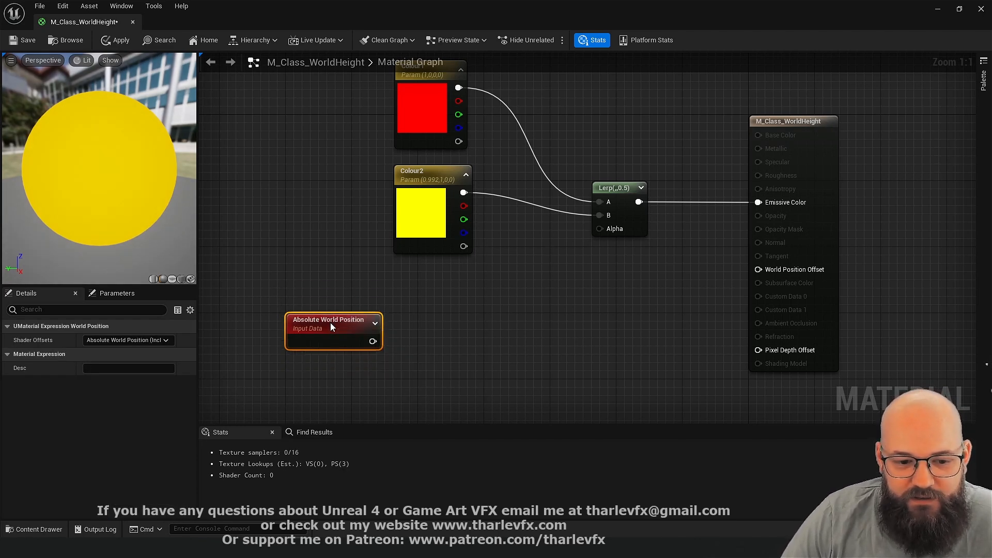
{"action": "left_click", "coordinate": [319, 285]}
{"action": "right_click_drag", "start_coordinate": [345, 363], "coordinate": [350, 316]}
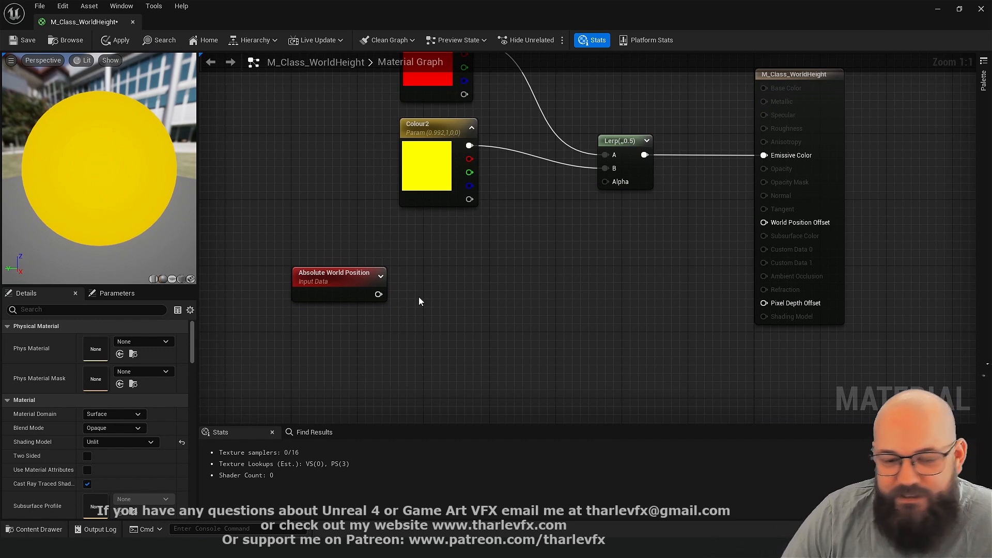
{"action": "right_click_drag", "start_coordinate": [460, 309], "coordinate": [450, 283]}
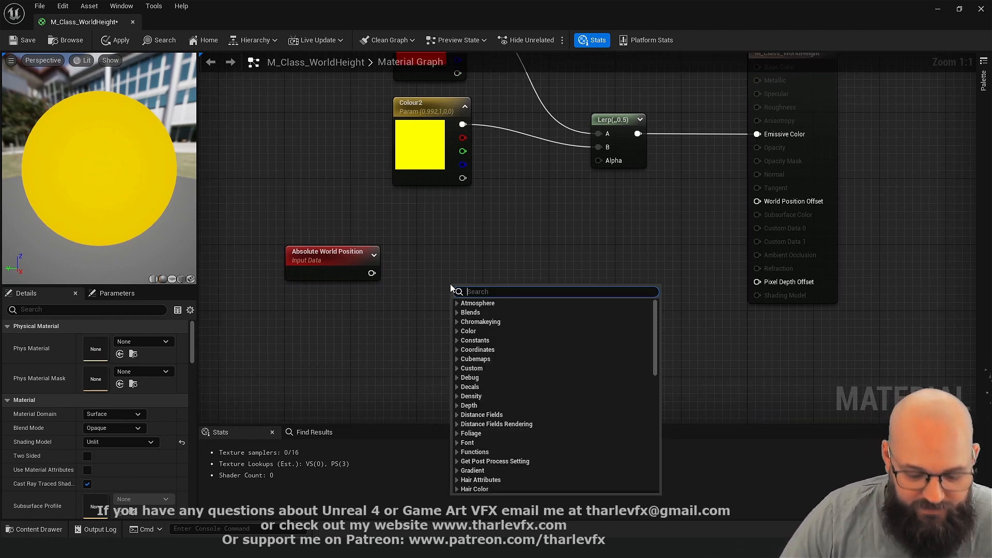
{"action": "type", "text": "abs"}
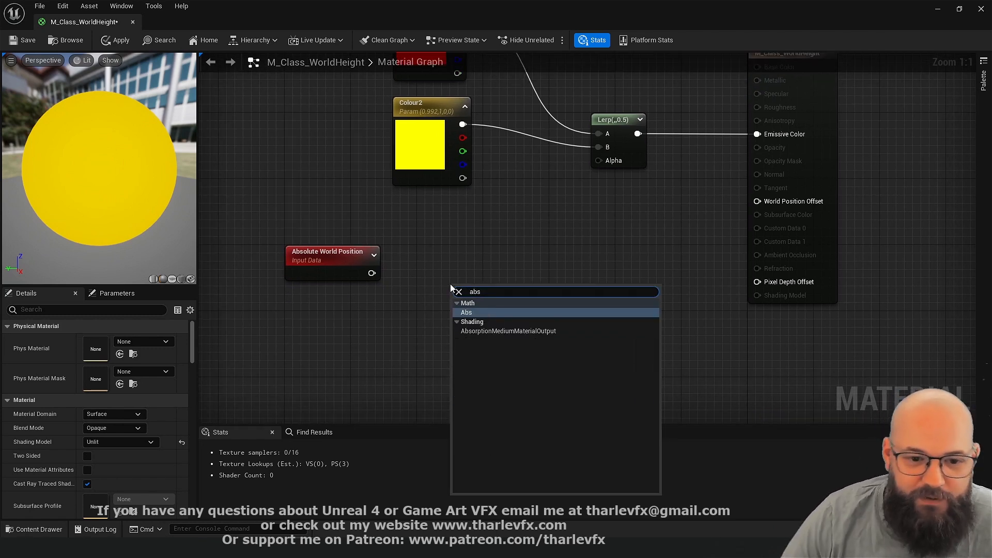
{"action": "left_click_drag", "start_coordinate": [483, 292], "coordinate": [451, 291]}
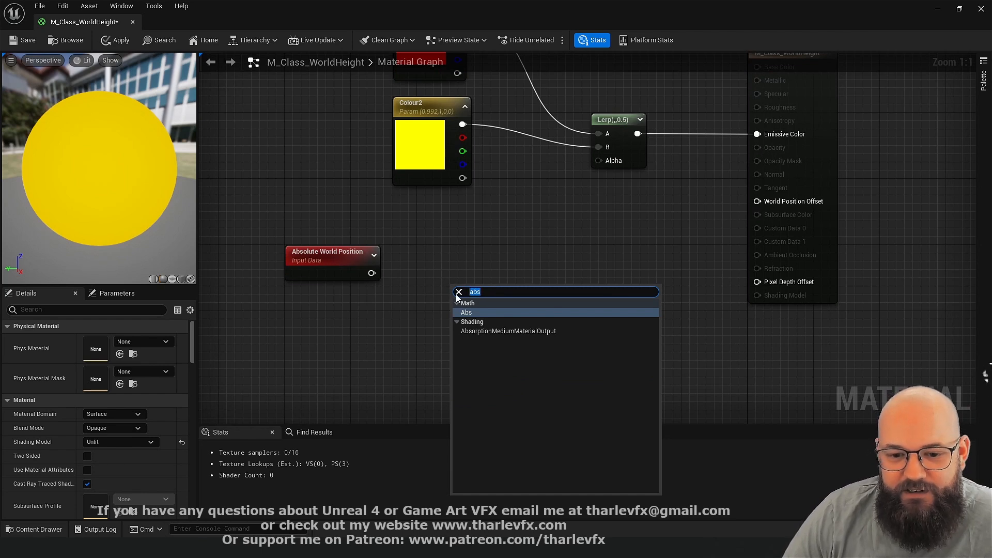
{"action": "key", "text": "BackSpace"}
{"action": "left_click", "coordinate": [442, 278]}
Step: Move the Absolute World Position node under Colour2, connect its output to Emissive Color and apply the material
{"action": "right_click_drag", "start_coordinate": [422, 300], "coordinate": [403, 289]}
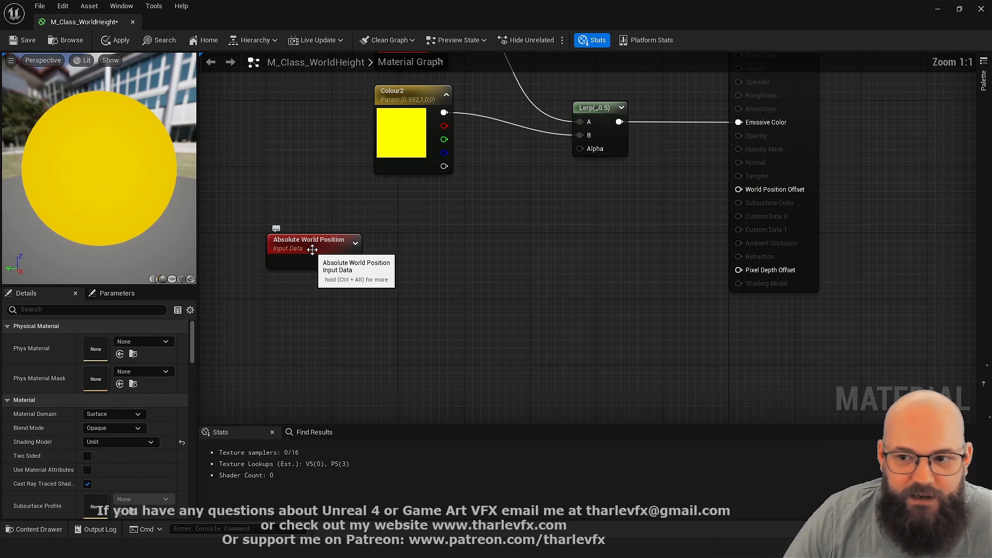
{"action": "left_click_drag", "start_coordinate": [311, 250], "coordinate": [417, 249]}
{"action": "left_click", "coordinate": [435, 208]}
{"action": "left_click_drag", "start_coordinate": [738, 122], "coordinate": [460, 261]}
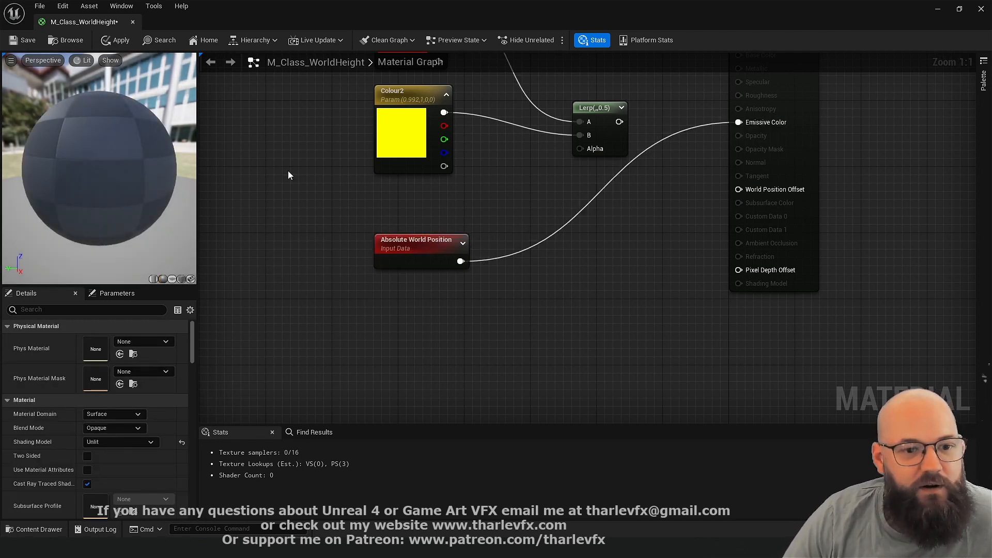
{"action": "left_click", "coordinate": [120, 41]}
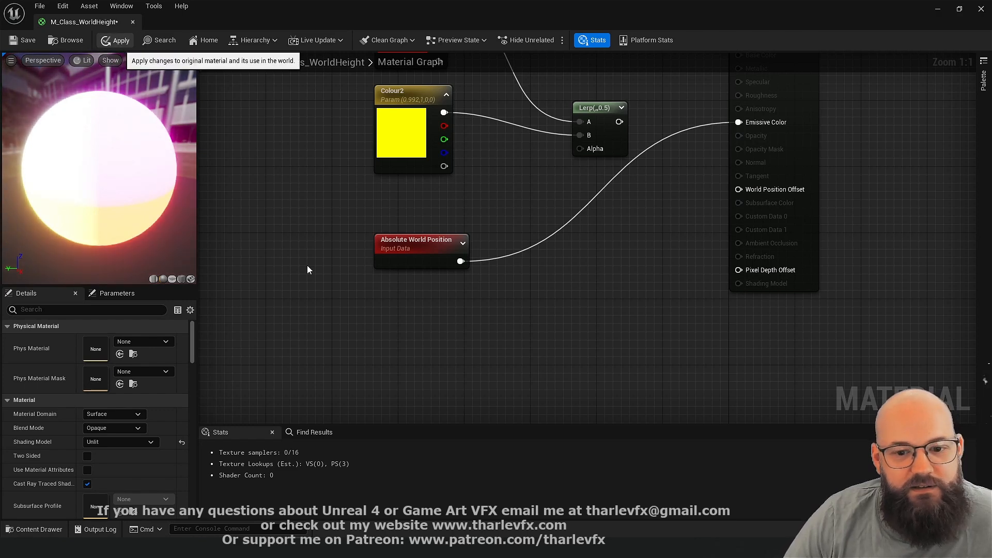
Step: Examine how the applied world position colours look on the cylinders in the FirstPersonMap level
{"action": "left_click", "coordinate": [940, 8]}
{"action": "scroll", "coordinate": [501, 288], "scroll_direction": "down", "scroll_amount": 8}
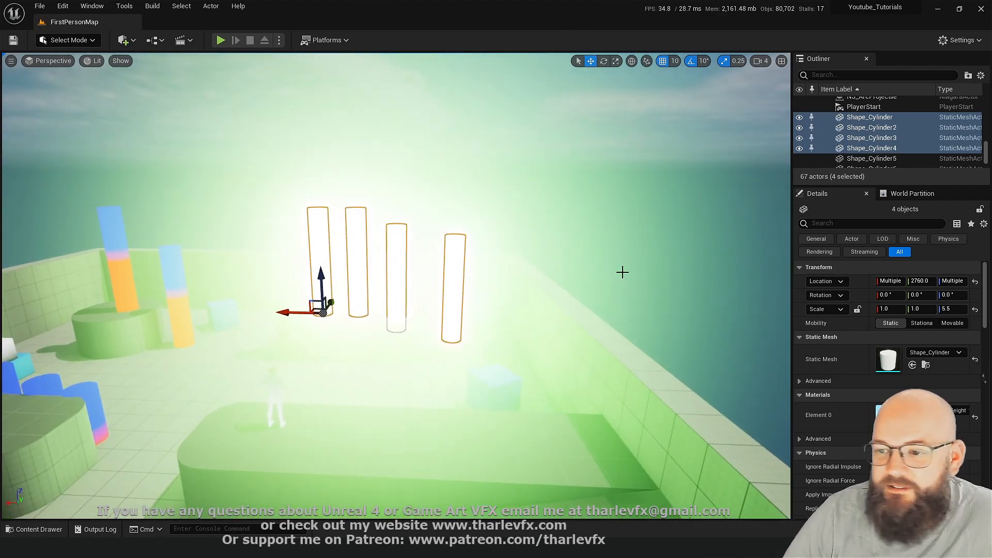
{"action": "left_click", "coordinate": [451, 259]}
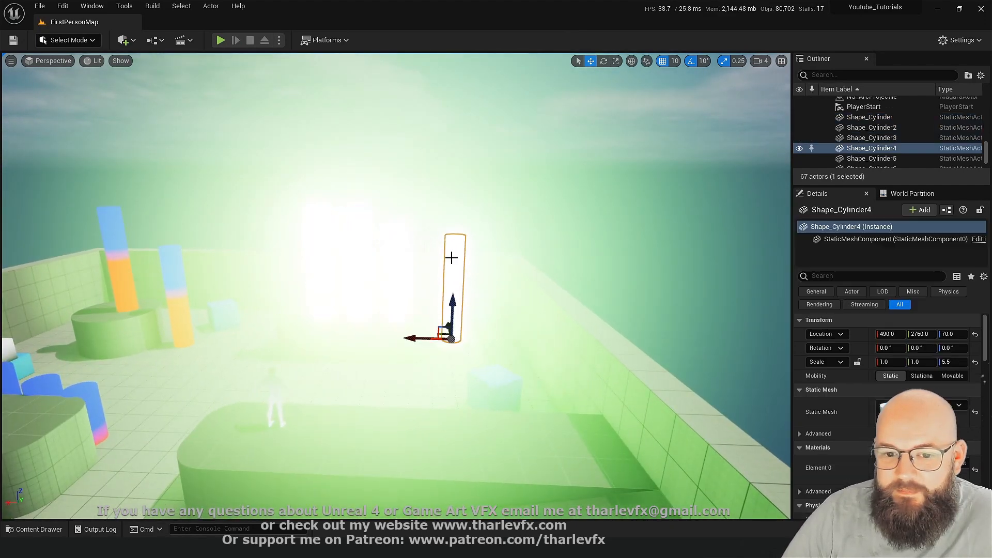
{"action": "right_click_drag", "start_coordinate": [614, 316], "coordinate": [615, 336]}
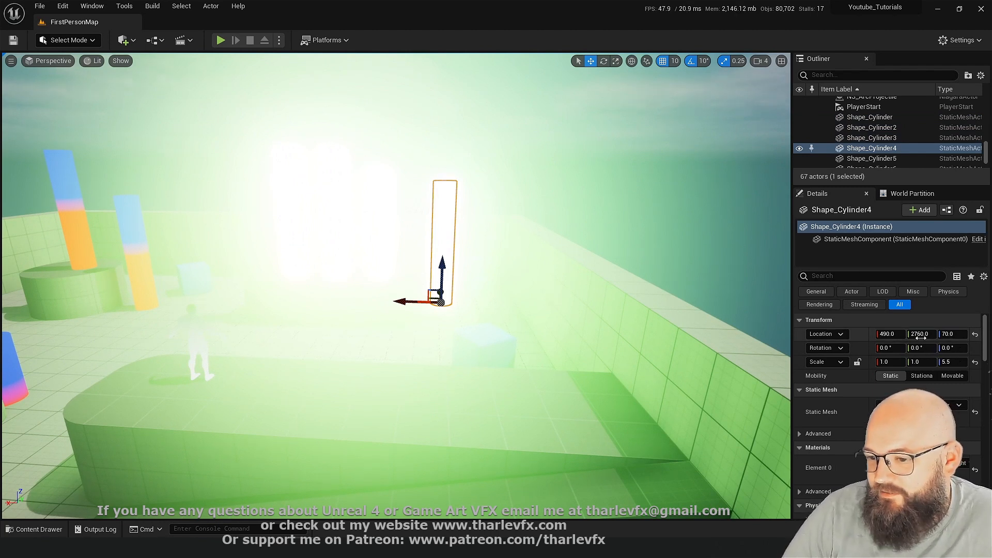
{"action": "right_click_drag", "start_coordinate": [517, 279], "coordinate": [496, 287]}
{"action": "key", "text": "Escape"}
{"action": "key", "text": "w"}
Step: Duplicate the free-standing cylinder, Shape_Cylinder4, and reset the copy's location to the world origin
{"action": "left_click", "coordinate": [444, 247]}
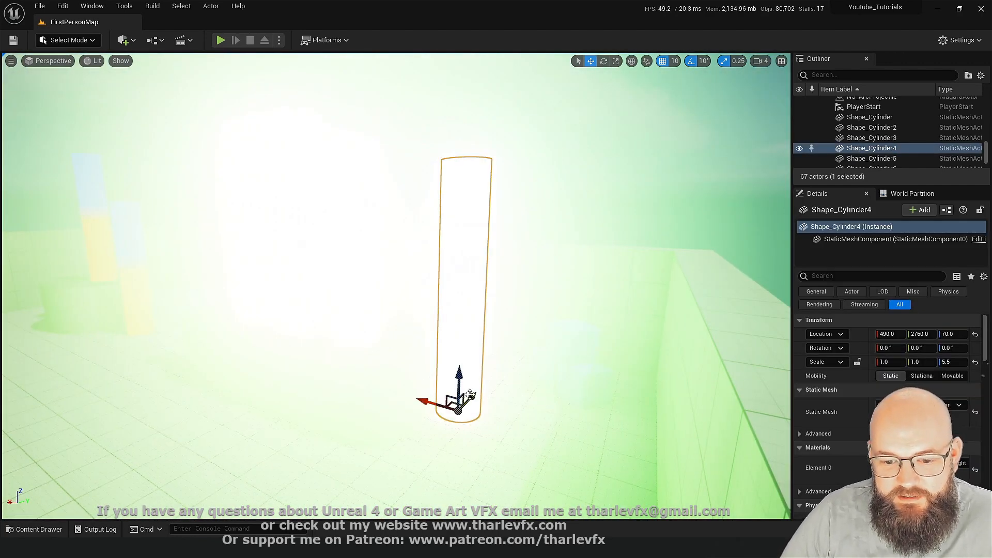
{"action": "key", "text": "ctrl+d"}
{"action": "left_click", "coordinate": [975, 334]}
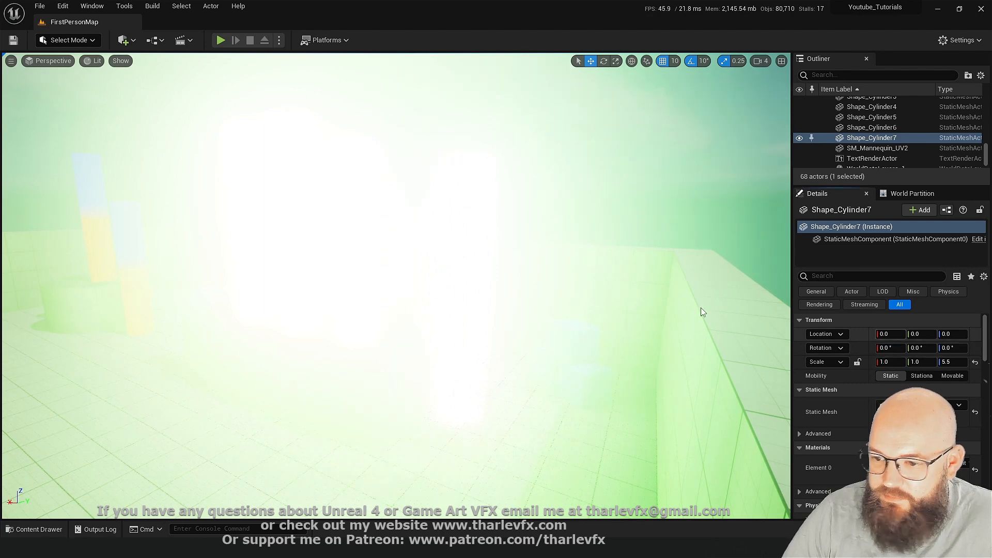
{"action": "key", "text": "f"}
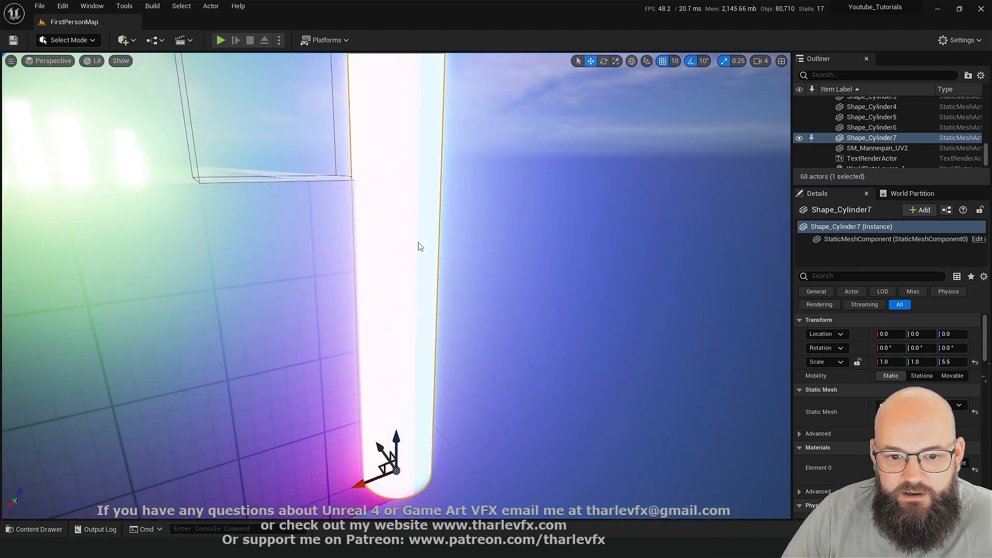
Step: Show only the duplicated cylinder in the level, hiding all other actors
{"action": "right_click", "coordinate": [419, 247]}
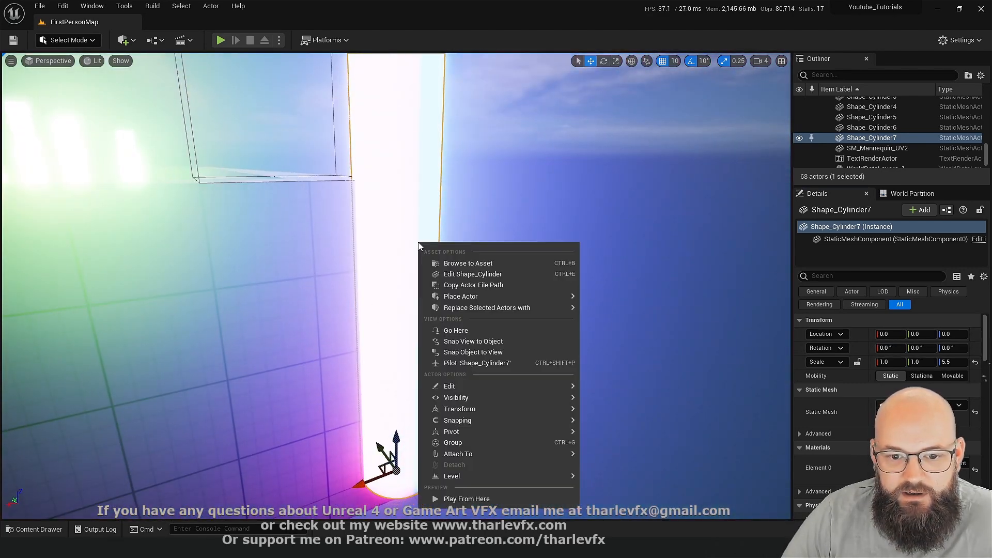
{"action": "mouse_move", "coordinate": [504, 397]}
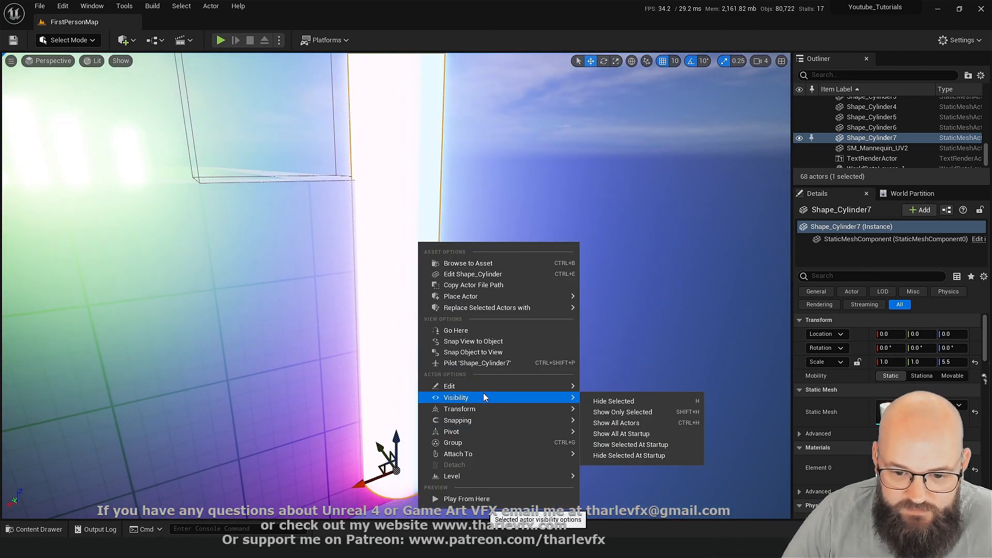
{"action": "left_click", "coordinate": [641, 413]}
{"action": "right_click_drag", "start_coordinate": [465, 309], "coordinate": [442, 328]}
{"action": "key", "text": "s"}
Step: Lower the isolated cylinder to a Z location of -270 and inspect its colours around the origin
{"action": "left_click_drag", "start_coordinate": [465, 341], "coordinate": [450, 439]}
{"action": "key", "text": "w"}
{"action": "right_click_drag", "start_coordinate": [448, 382], "coordinate": [443, 297]}
{"action": "key", "text": "w"}
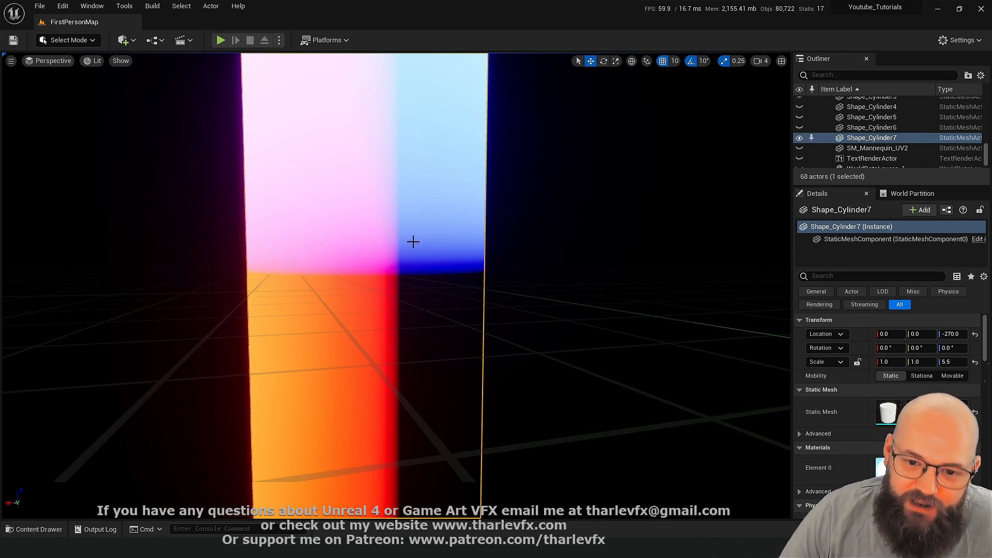
{"action": "key", "text": "f"}
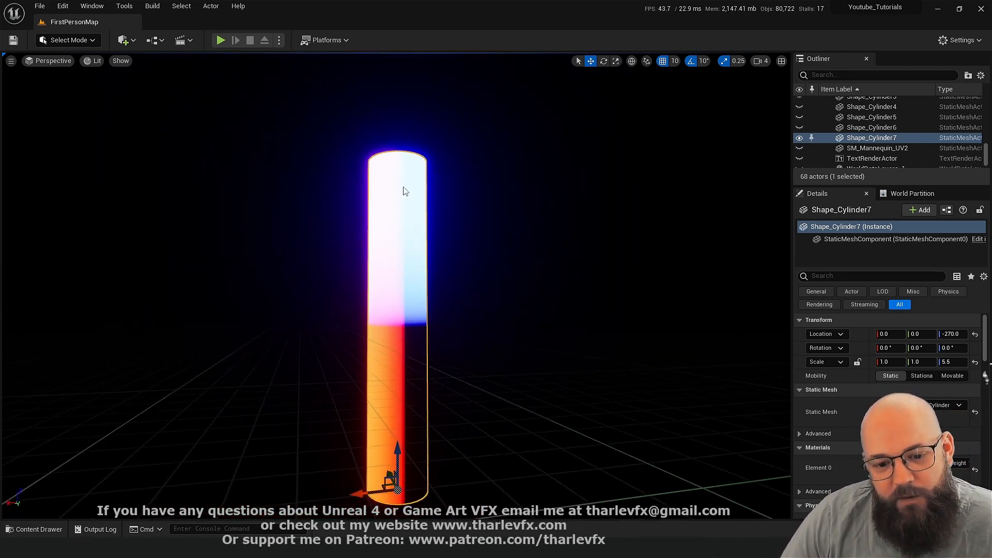
Step: Delete the duplicated cylinder and show all actors in the level again
{"action": "left_click_drag", "start_coordinate": [409, 453], "coordinate": [410, 418]}
{"action": "key", "text": "Delete"}
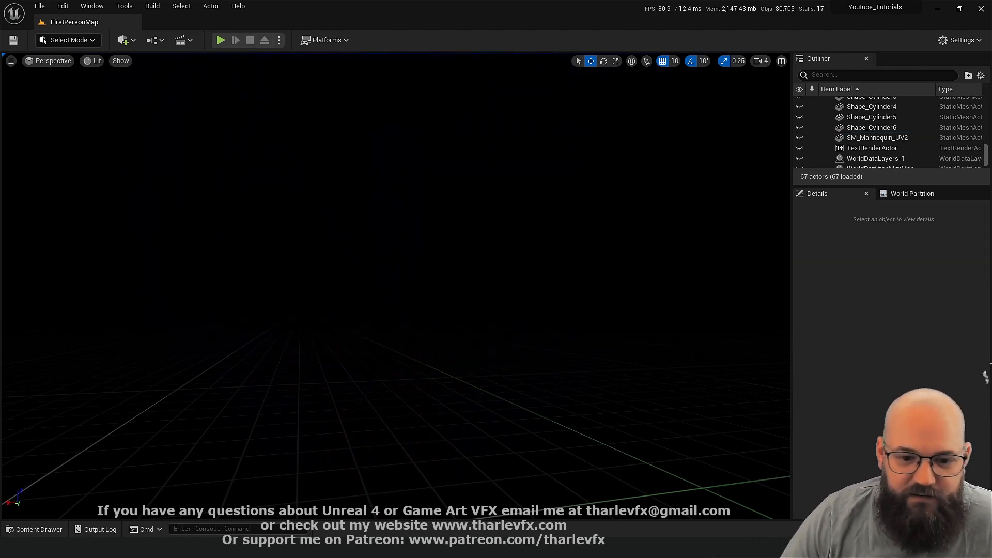
{"action": "key", "text": "ctrl+h"}
{"action": "right_click_drag", "start_coordinate": [458, 351], "coordinate": [439, 346]}
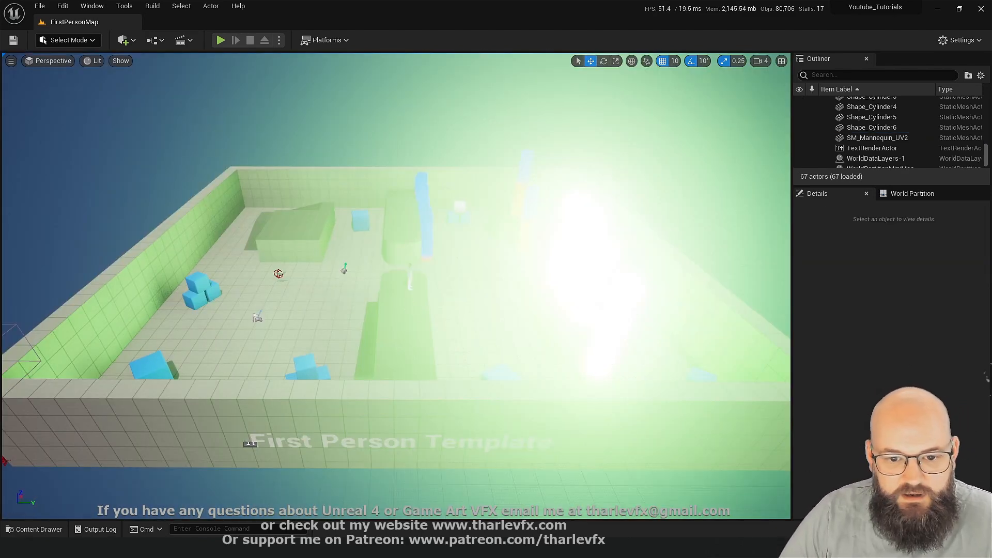
{"action": "right_click_drag", "start_coordinate": [420, 312], "coordinate": [558, 305]}
{"action": "right_click_drag", "start_coordinate": [483, 310], "coordinate": [563, 284]}
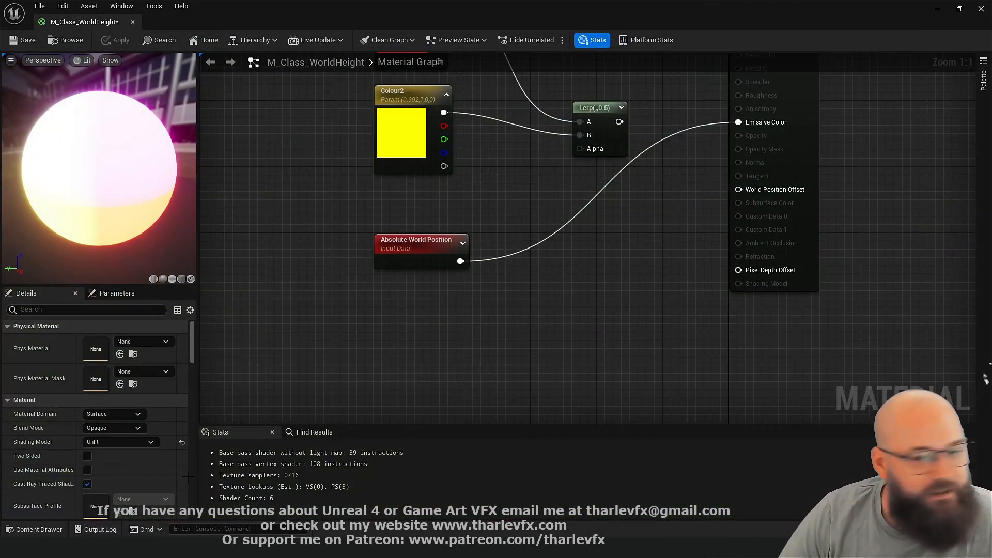
Step: Add a Divide node with the Absolute World Position output connected to its A input
{"action": "left_click_drag", "start_coordinate": [462, 260], "coordinate": [508, 255]}
{"action": "type", "text": "div"}
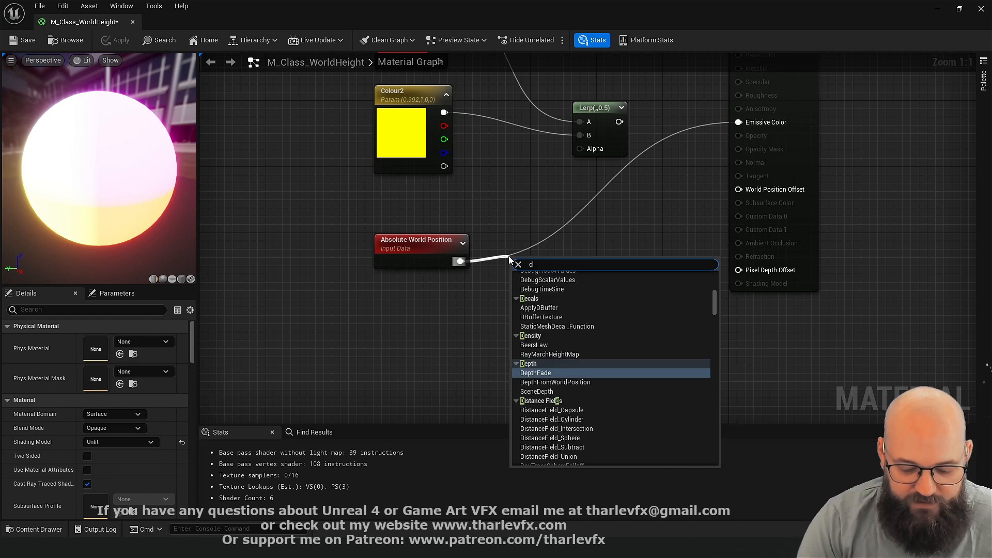
{"action": "key", "text": "Return"}
Step: Add a scalar parameter named Gradient_Scale, connect it to the Divide's B input, and connect the Divide's output to Emissive Color
{"action": "left_click", "coordinate": [422, 282]}
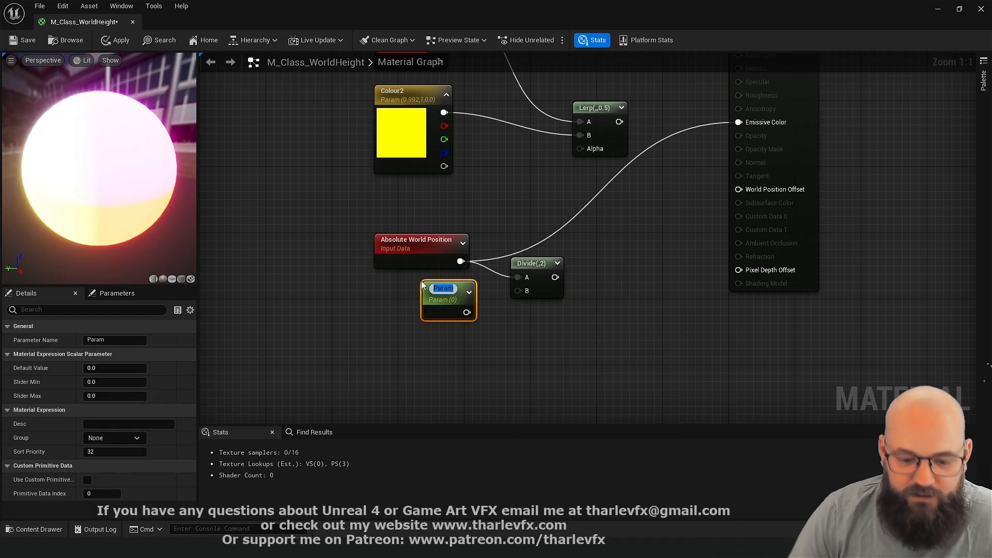
{"action": "type", "text": "Gradient_Scale"}
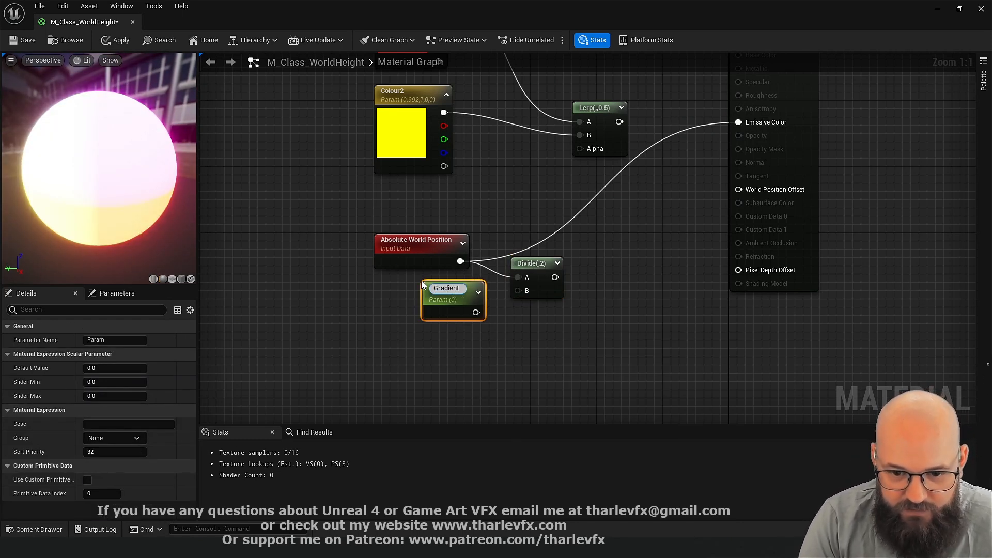
{"action": "key", "text": "Return"}
{"action": "left_click_drag", "start_coordinate": [450, 292], "coordinate": [426, 293]}
{"action": "left_click_drag", "start_coordinate": [517, 291], "coordinate": [458, 311]}
{"action": "left_click_drag", "start_coordinate": [545, 277], "coordinate": [738, 122]}
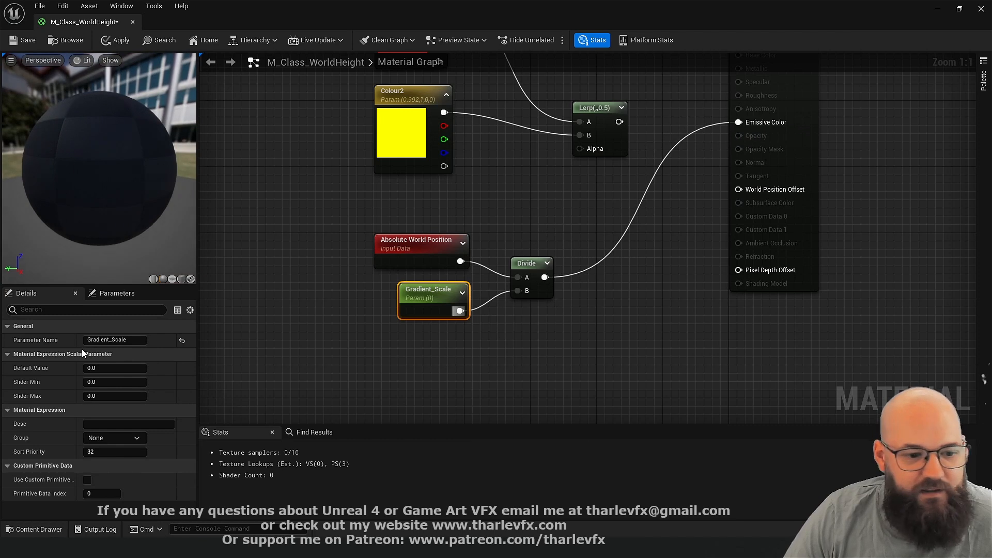
Step: Set Gradient_Scale's default value to 1024 and apply the material
{"action": "left_click", "coordinate": [118, 368]}
{"action": "type", "text": "1024"}
{"action": "key", "text": "Return"}
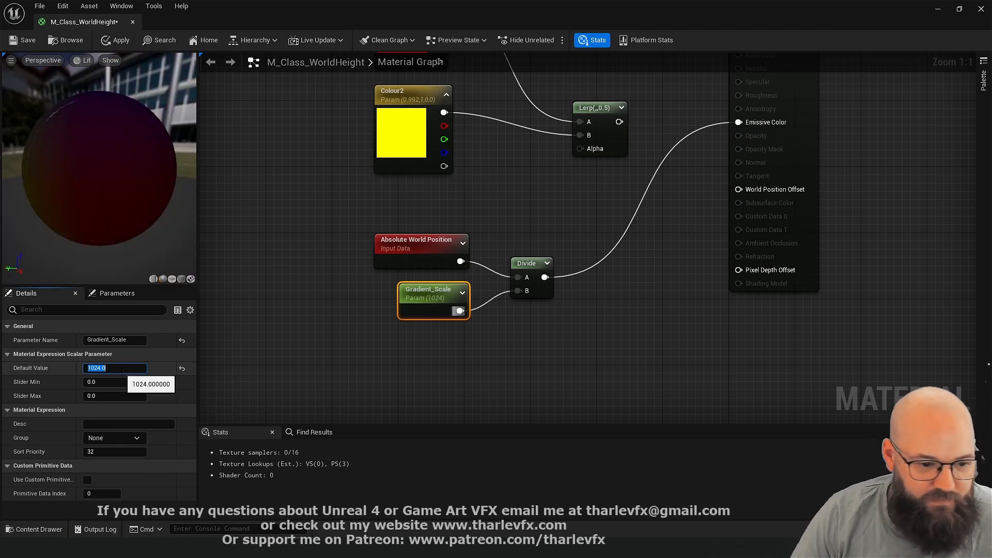
{"action": "left_click", "coordinate": [262, 230]}
{"action": "left_click", "coordinate": [115, 42]}
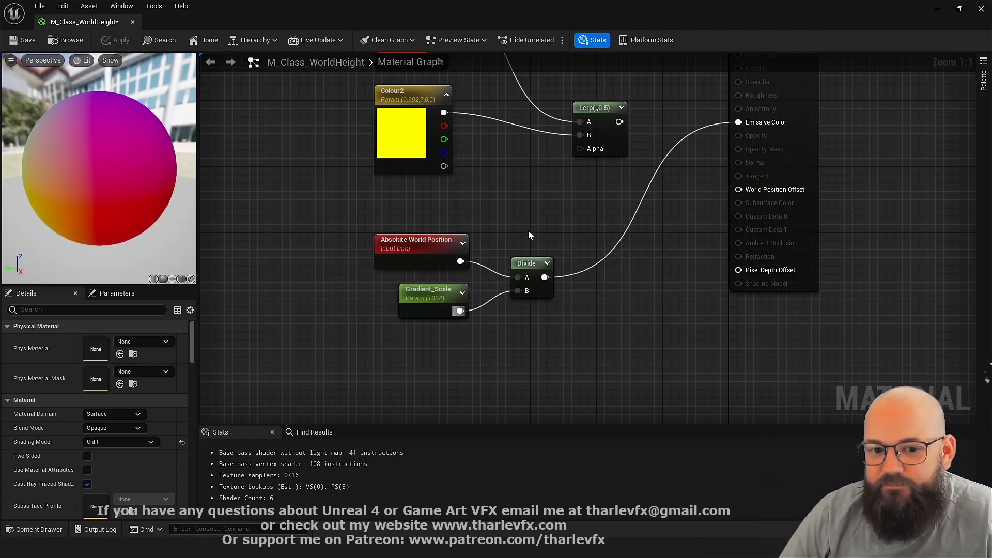
Step: Lower the free-standing cylinder beside the platform, Shape_Cylinder4, to a Z location of 0 in the level
{"action": "left_click", "coordinate": [938, 11]}
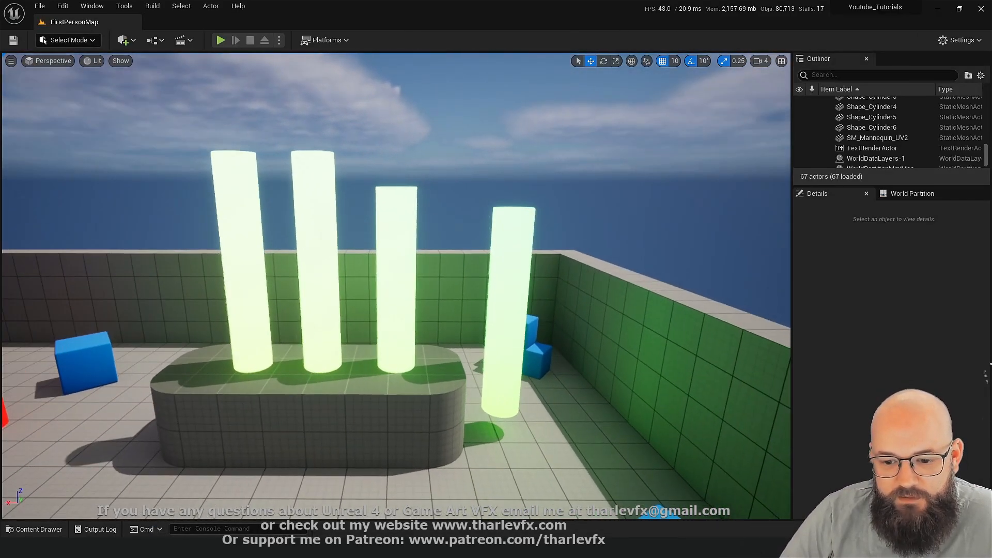
{"action": "mouse_move", "coordinate": [396, 286]}
{"action": "right_mouse_down"}
{"action": "mouse_move", "coordinate": [362, 279]}
{"action": "mouse_move", "coordinate": [396, 297]}
{"action": "mouse_move", "coordinate": [396, 272]}
{"action": "right_mouse_up"}
{"action": "left_click", "coordinate": [520, 313]}
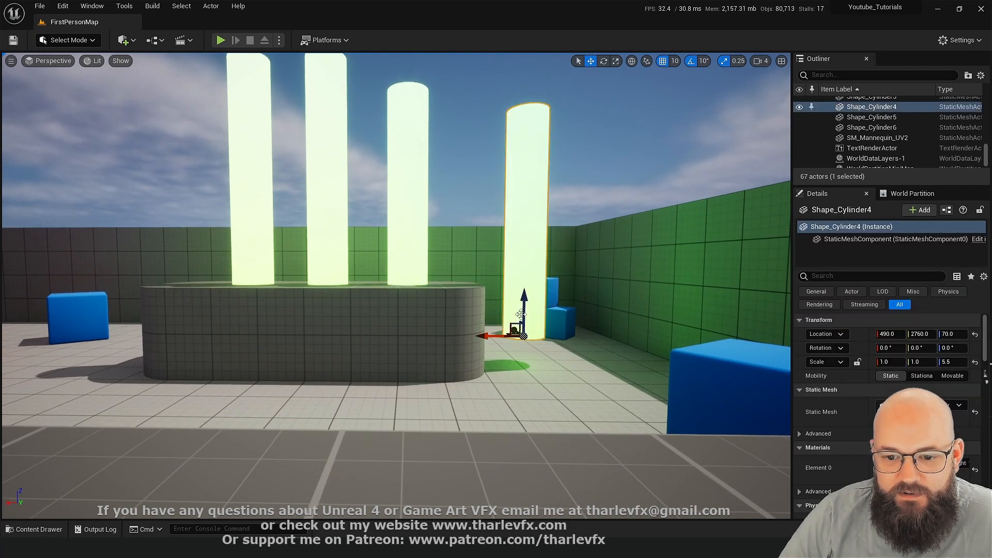
{"action": "left_click_drag", "start_coordinate": [524, 298], "coordinate": [524, 324]}
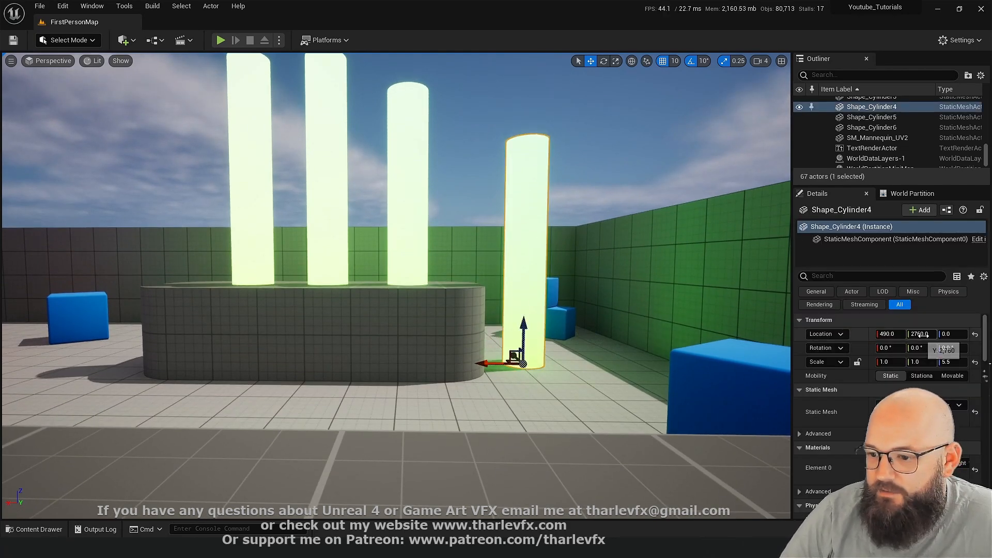
{"action": "right_click_drag", "start_coordinate": [640, 310], "coordinate": [553, 345]}
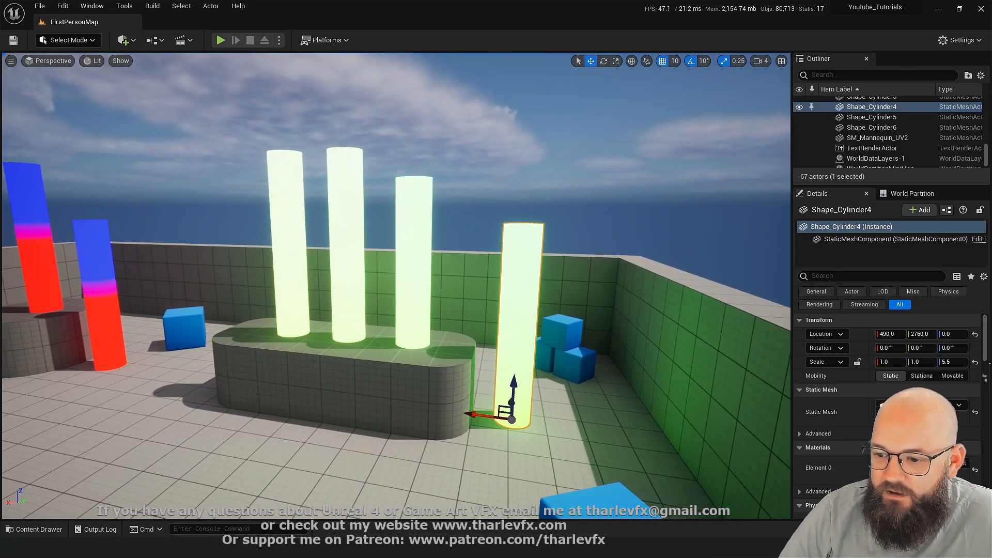
Step: Open the cylinder's material and add a Component Mask node fed by the Absolute World Position output
{"action": "double_click", "coordinate": [889, 467]}
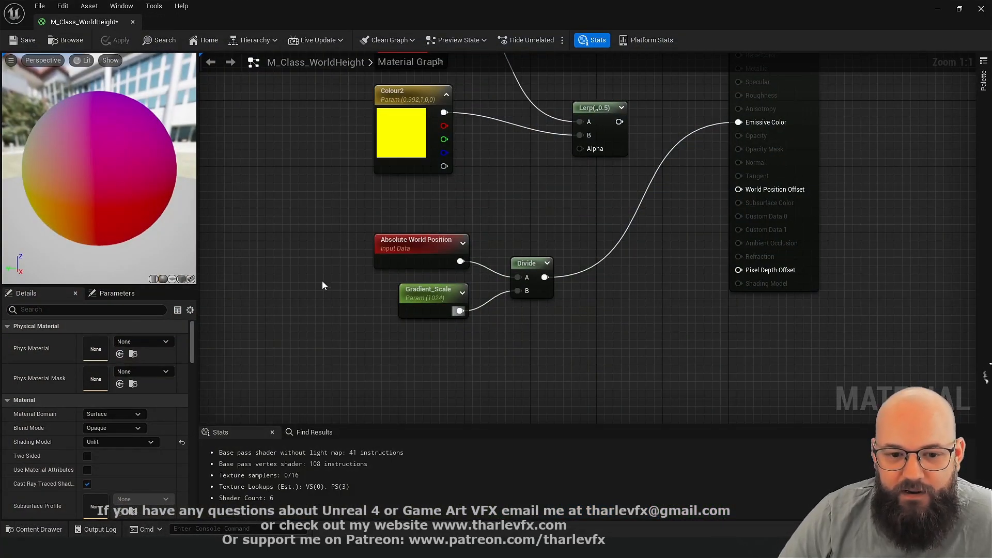
{"action": "right_click_drag", "start_coordinate": [321, 276], "coordinate": [404, 262]}
{"action": "left_click_drag", "start_coordinate": [481, 235], "coordinate": [432, 241]}
{"action": "left_click", "coordinate": [398, 247]}
{"action": "type", "text": "ma"}
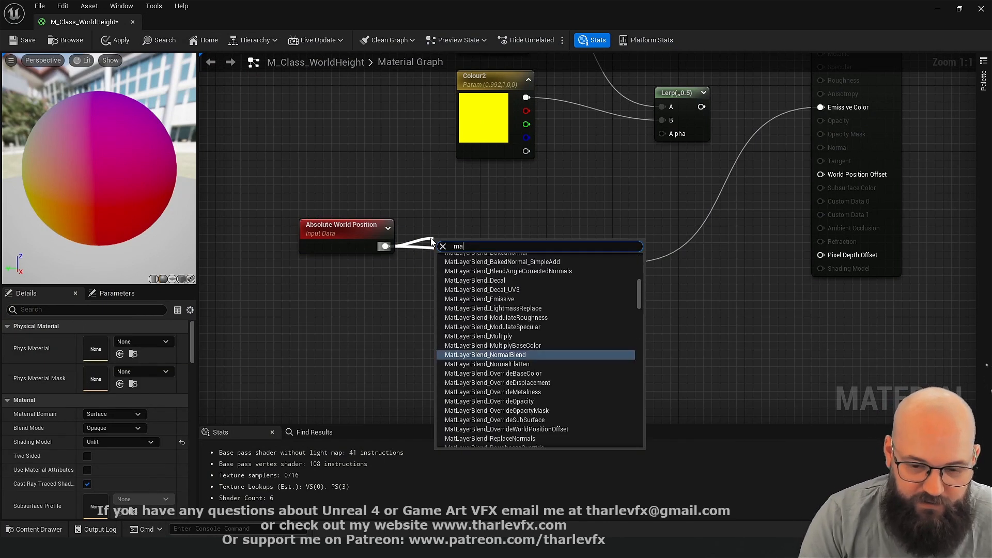
{"action": "type", "text": "sk"}
{"action": "left_click", "coordinate": [468, 341]}
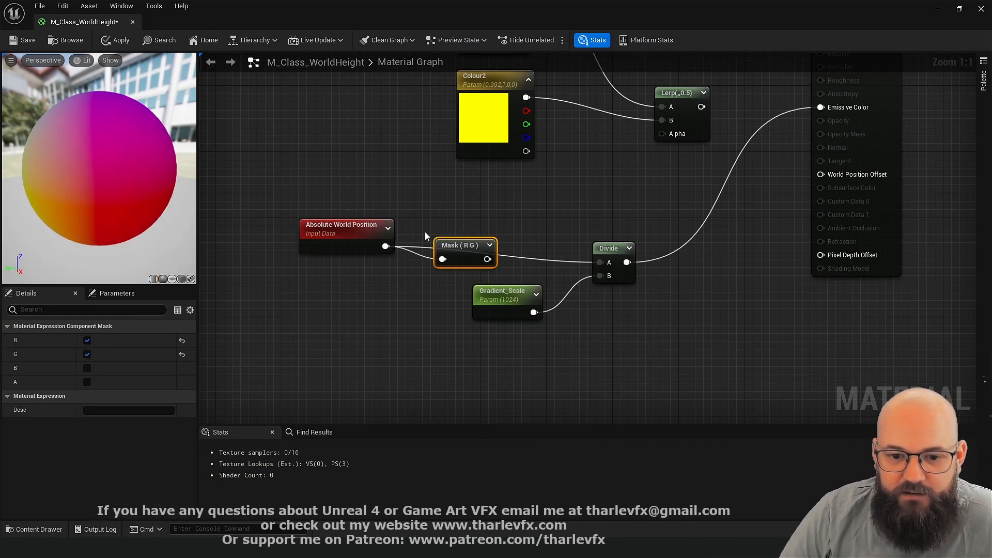
{"action": "left_click_drag", "start_coordinate": [467, 249], "coordinate": [447, 236]}
Step: Restrict the Component Mask to the B channel only and connect its output to the Divide's A input
{"action": "left_click", "coordinate": [87, 367]}
{"action": "left_click", "coordinate": [88, 354]}
{"action": "left_click", "coordinate": [88, 340]}
{"action": "left_click", "coordinate": [297, 355]}
{"action": "left_click_drag", "start_coordinate": [461, 247], "coordinate": [600, 262]}
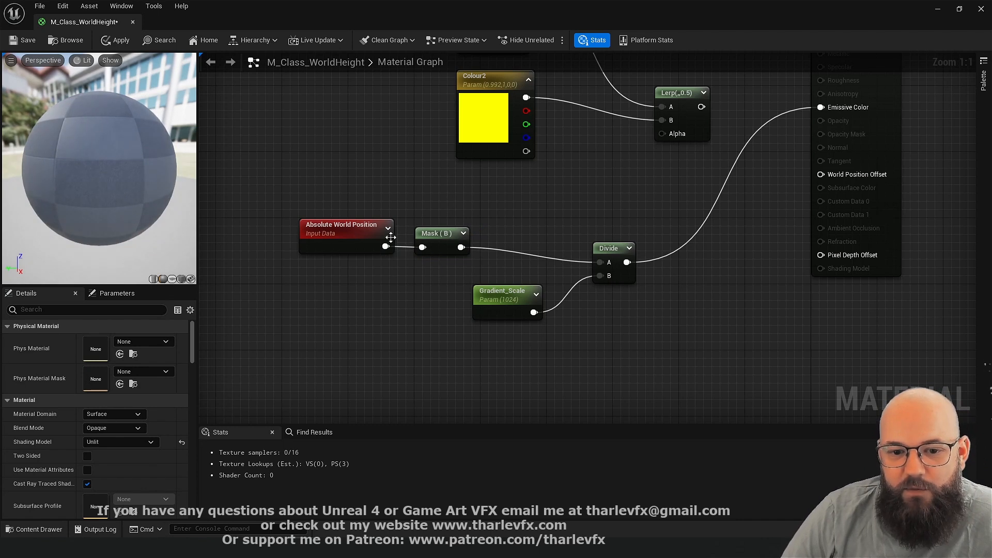
{"action": "left_click_drag", "start_coordinate": [94, 208], "coordinate": [112, 183]}
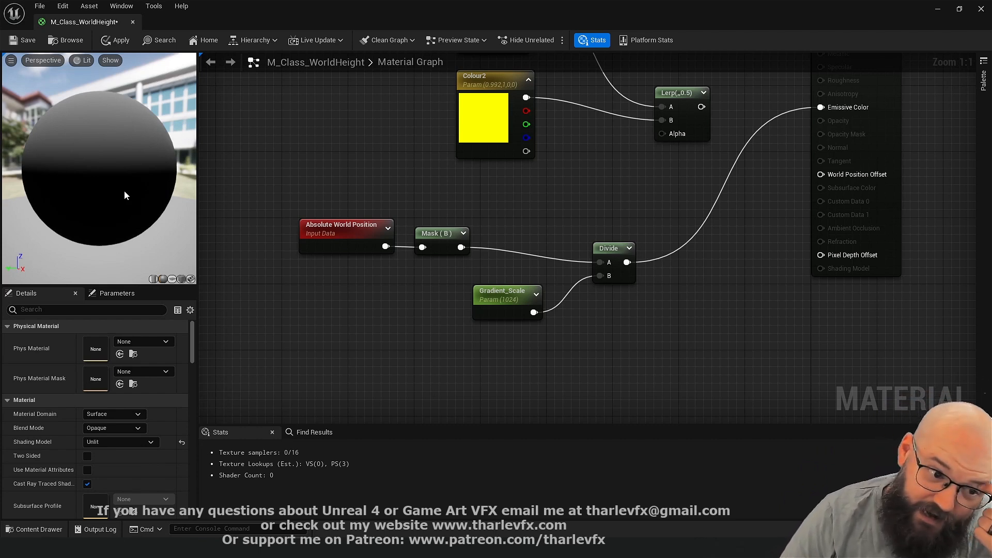
{"action": "left_click_drag", "start_coordinate": [45, 257], "coordinate": [17, 272]}
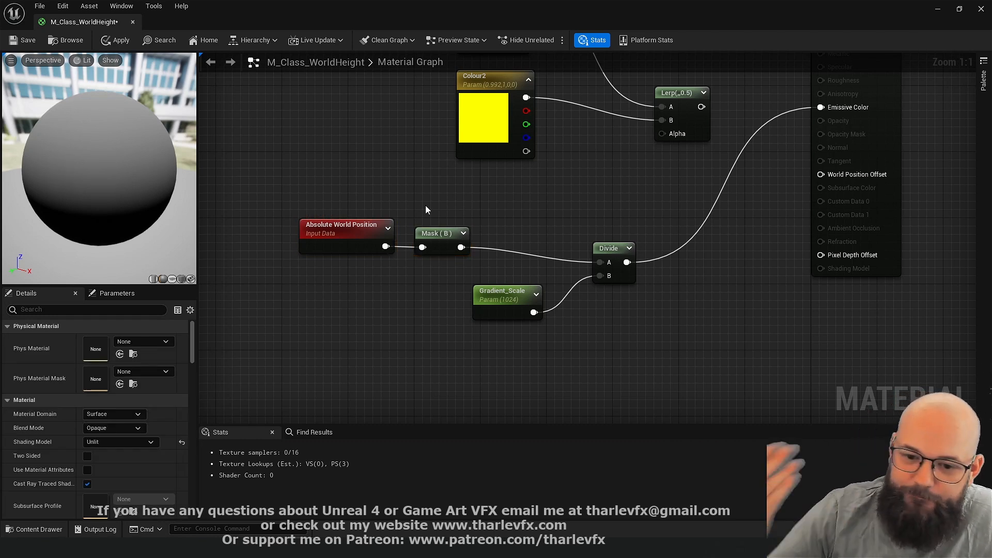
{"action": "left_click_drag", "start_coordinate": [474, 201], "coordinate": [366, 246]}
{"action": "left_click", "coordinate": [412, 216]}
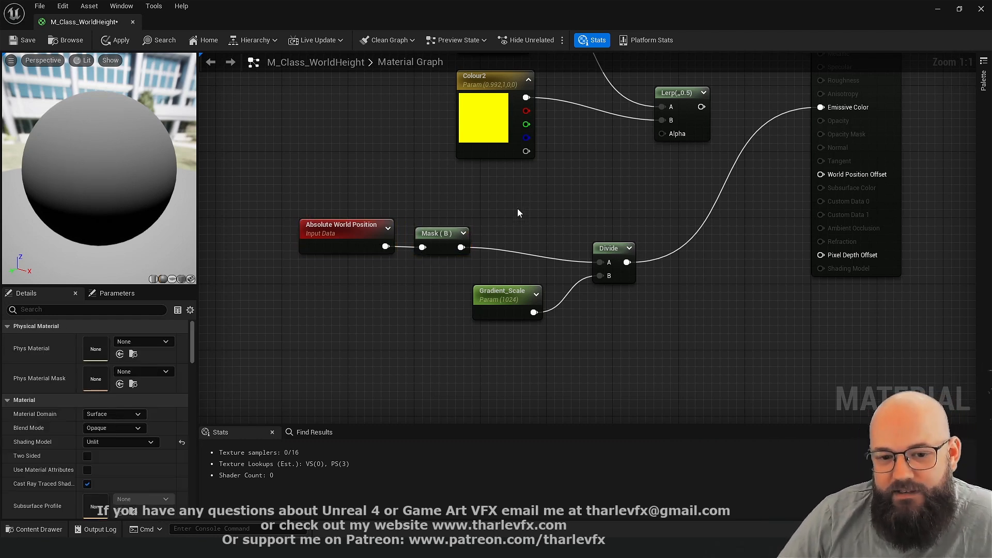
Step: Reposition the Gradient_Scale node below the mask, shift the Divide node slightly closer, and apply the material
{"action": "left_click_drag", "start_coordinate": [502, 302], "coordinate": [444, 310]}
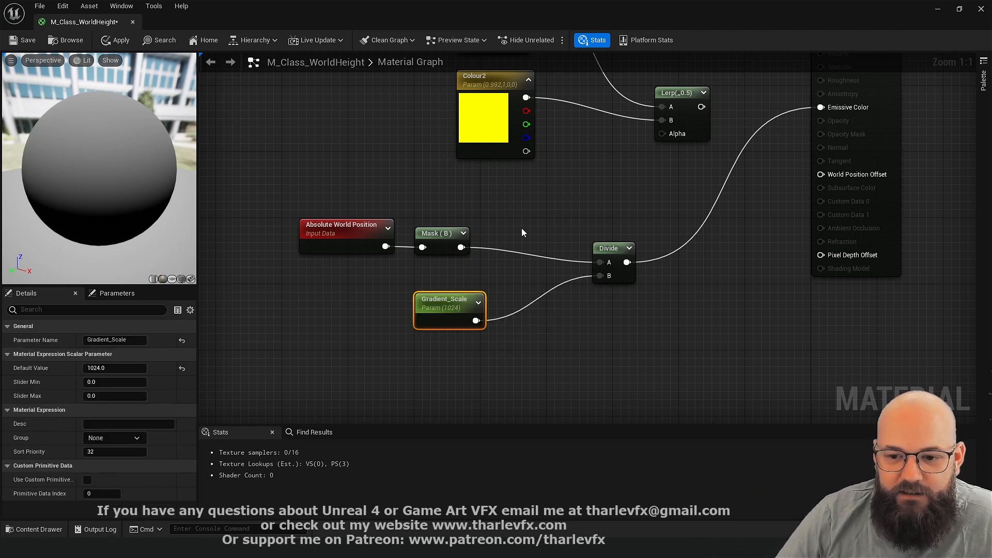
{"action": "left_click", "coordinate": [520, 231]}
{"action": "left_click_drag", "start_coordinate": [611, 249], "coordinate": [590, 251]}
{"action": "left_click", "coordinate": [574, 210]}
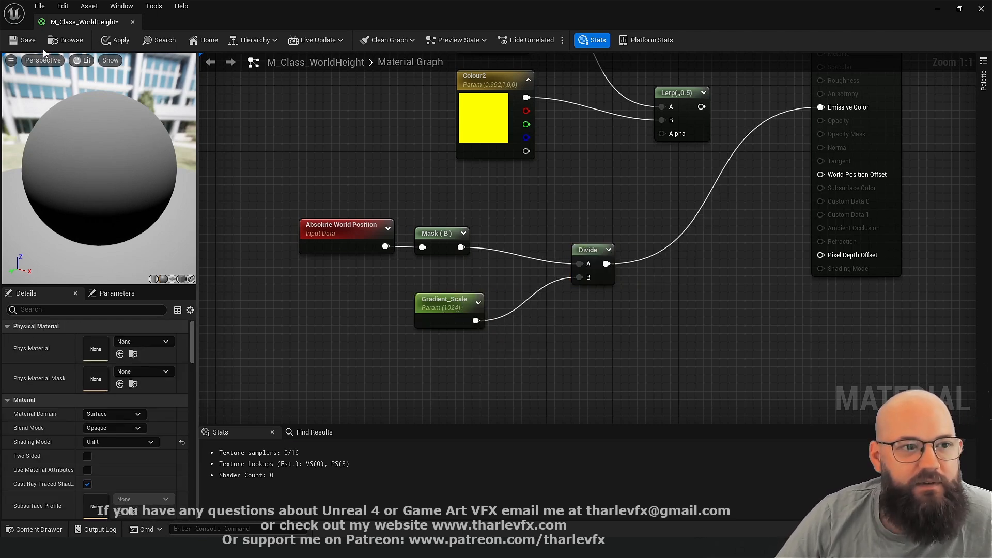
{"action": "left_click", "coordinate": [116, 41]}
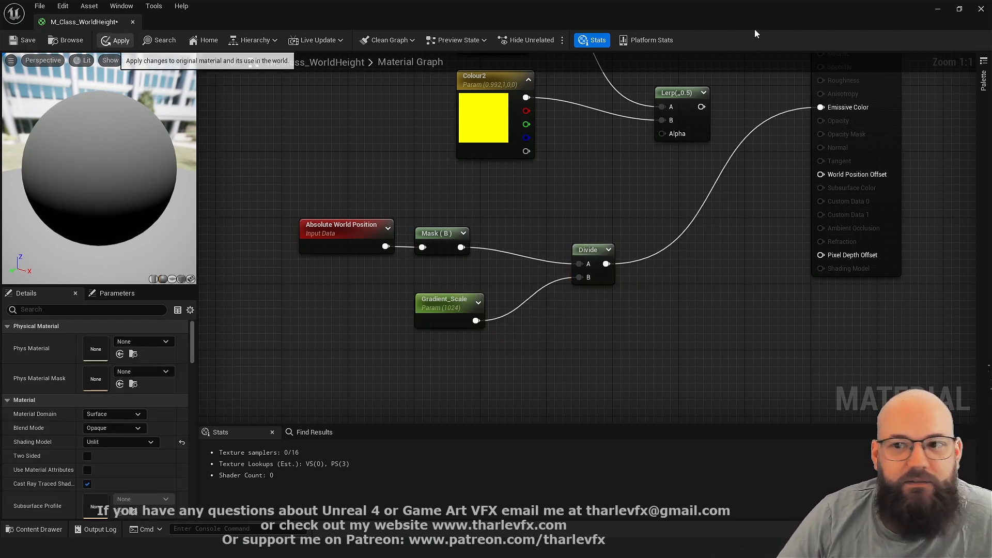
Step: Restore the material editor to a floating window beside the level view and inspect the gradient on the cylinders with nothing selected
{"action": "left_click", "coordinate": [962, 14]}
{"action": "left_click_drag", "start_coordinate": [537, 118], "coordinate": [886, 70]}
{"action": "right_click_drag", "start_coordinate": [374, 362], "coordinate": [382, 388]}
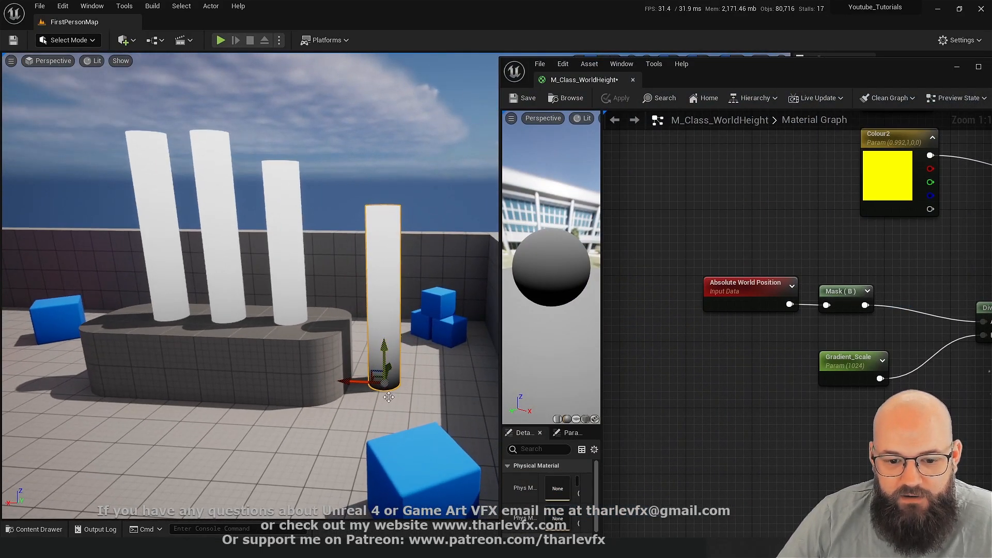
{"action": "key", "text": "Escape"}
{"action": "right_click_drag", "start_coordinate": [437, 366], "coordinate": [400, 364]}
Step: Set Gradient_Scale's default value to 512
{"action": "right_click_drag", "start_coordinate": [865, 361], "coordinate": [715, 338]}
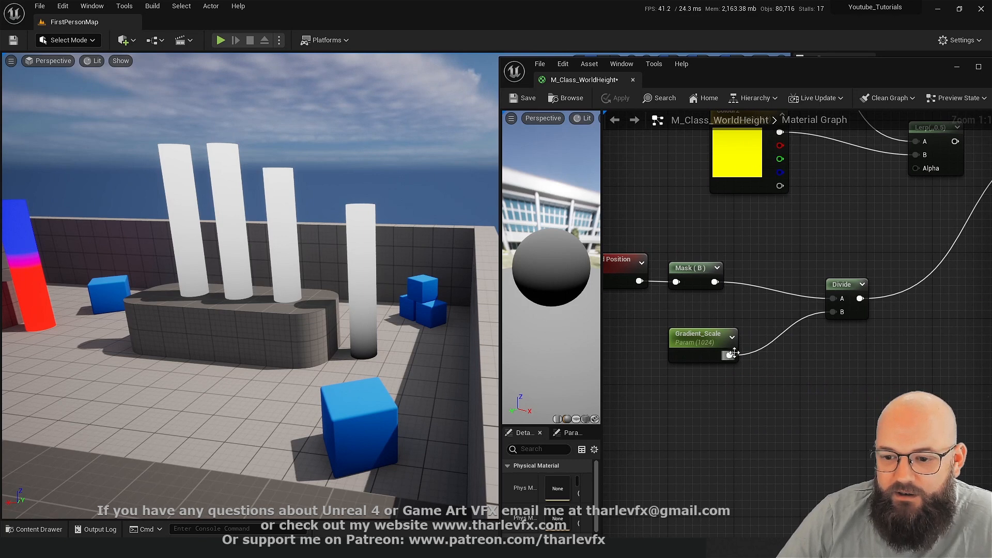
{"action": "left_click", "coordinate": [715, 345]}
{"action": "right_click_drag", "start_coordinate": [643, 498], "coordinate": [681, 378]}
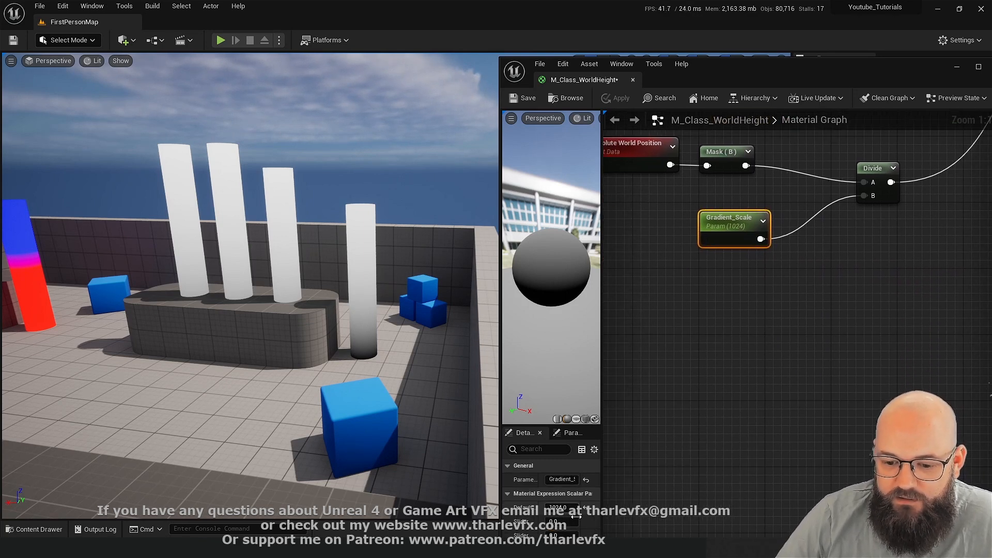
{"action": "mouse_move", "coordinate": [561, 508]}
{"action": "left_mouse_down"}
{"action": "mouse_move", "coordinate": [594, 507]}
{"action": "mouse_move", "coordinate": [540, 508]}
{"action": "mouse_move", "coordinate": [584, 508]}
{"action": "mouse_move", "coordinate": [547, 508]}
{"action": "mouse_move", "coordinate": [562, 506]}
{"action": "left_mouse_up"}
{"action": "type", "text": "51"}
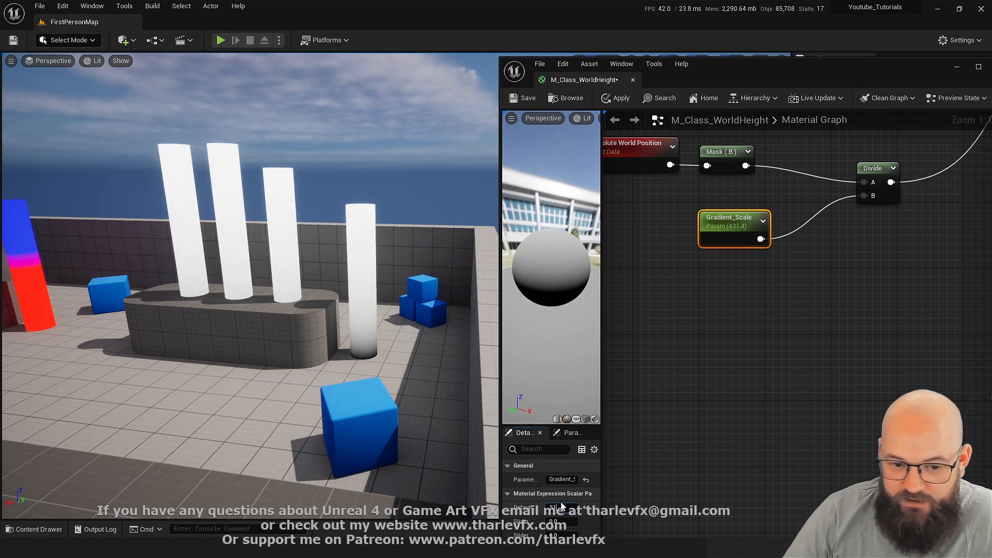
{"action": "type", "text": "2"}
{"action": "key", "text": "Return"}
Step: Duplicate the ground-level cylinder Shape_Cylinder4 and place the copy in the air at X 330 and Z 510
{"action": "left_click", "coordinate": [354, 299]}
{"action": "left_click_drag", "start_coordinate": [900, 66], "coordinate": [653, 419]}
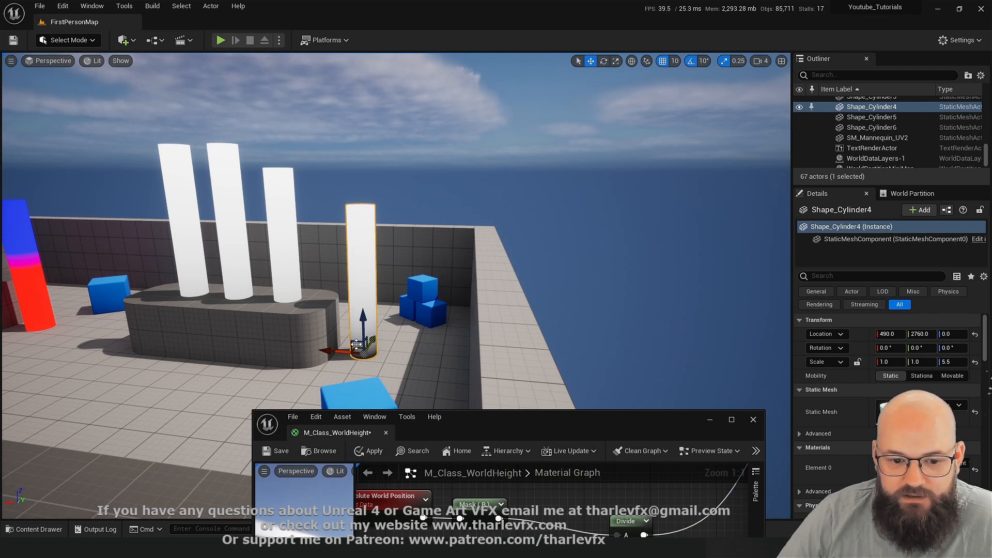
{"action": "left_click_drag", "start_coordinate": [361, 324], "coordinate": [375, 178], "text": "alt"}
{"action": "left_click_drag", "start_coordinate": [335, 212], "coordinate": [408, 215]}
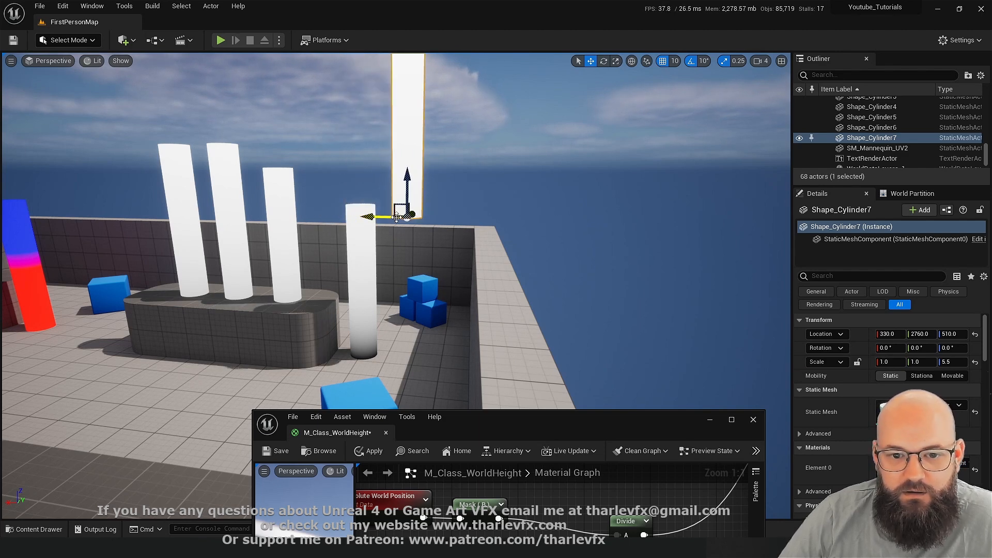
Step: Compare the ground-level cylinder with its raised copy, and delete the copy
{"action": "right_click", "coordinate": [441, 306]}
{"action": "left_click", "coordinate": [361, 282]}
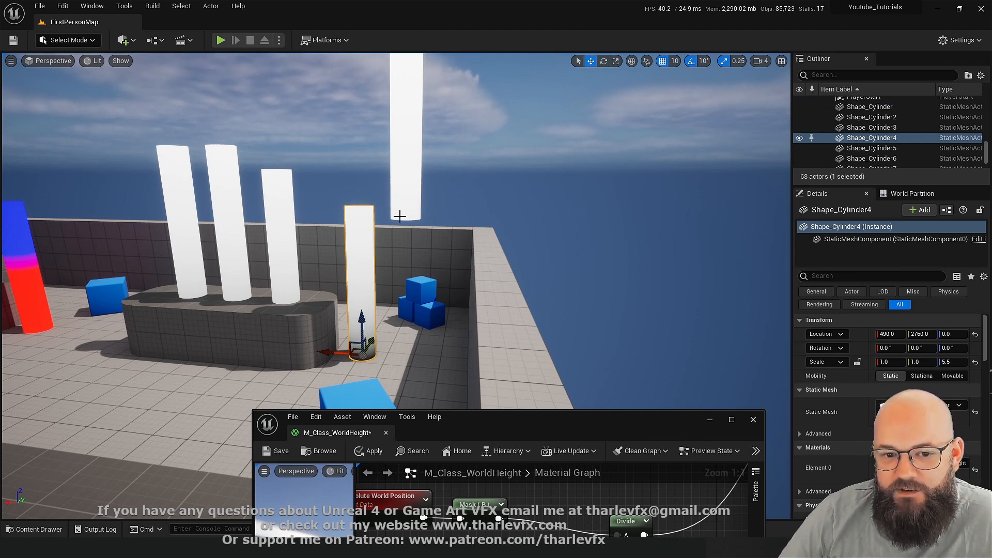
{"action": "left_click", "coordinate": [405, 199]}
{"action": "right_click_drag", "start_coordinate": [405, 199], "coordinate": [403, 155]}
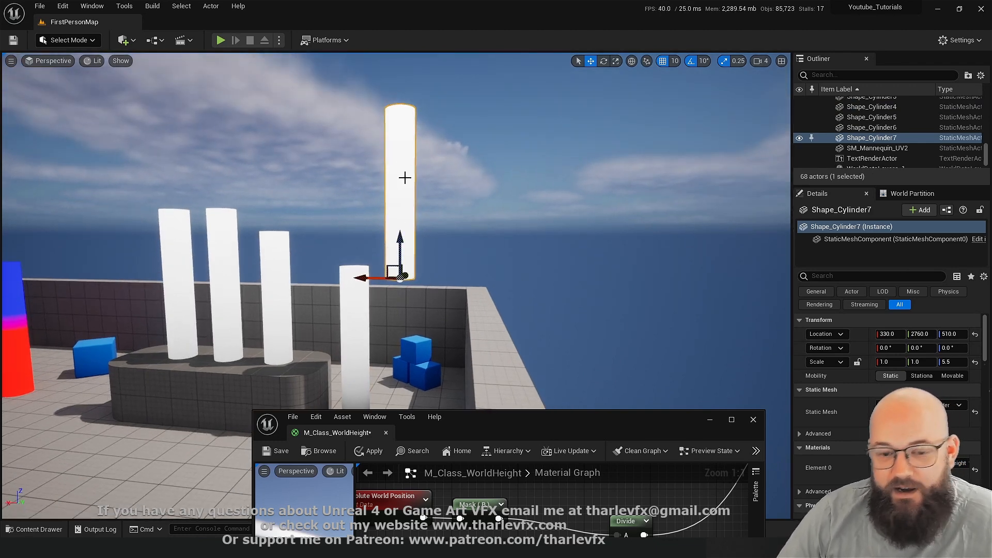
{"action": "key", "text": "Delete"}
Step: Bring the material editor back beside the level view and add a Clamp node feeding the Lerp's Alpha input
{"action": "left_click_drag", "start_coordinate": [544, 420], "coordinate": [768, 35]}
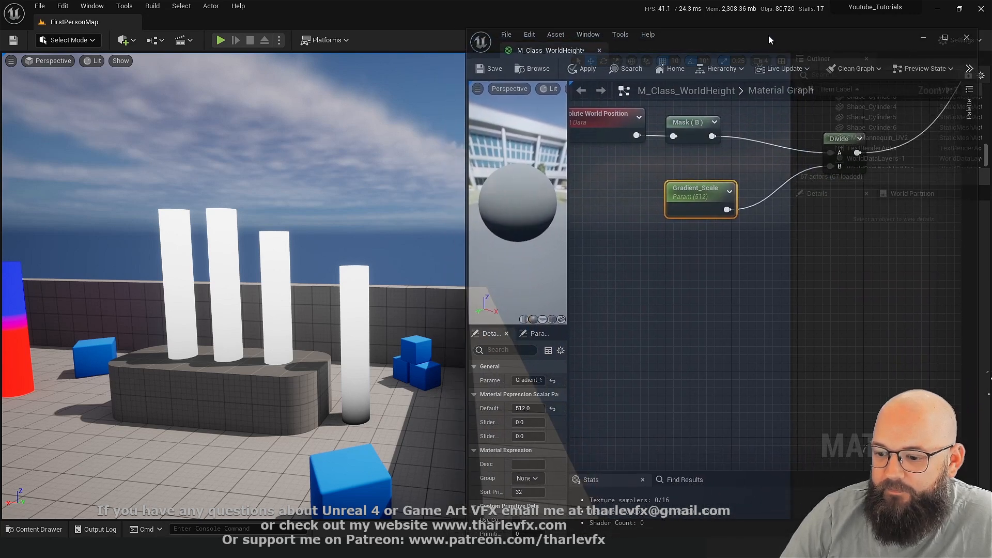
{"action": "right_click_drag", "start_coordinate": [795, 218], "coordinate": [842, 283]}
{"action": "left_click_drag", "start_coordinate": [800, 241], "coordinate": [796, 267]}
{"action": "type", "text": "clamp"}
{"action": "key", "text": "Return"}
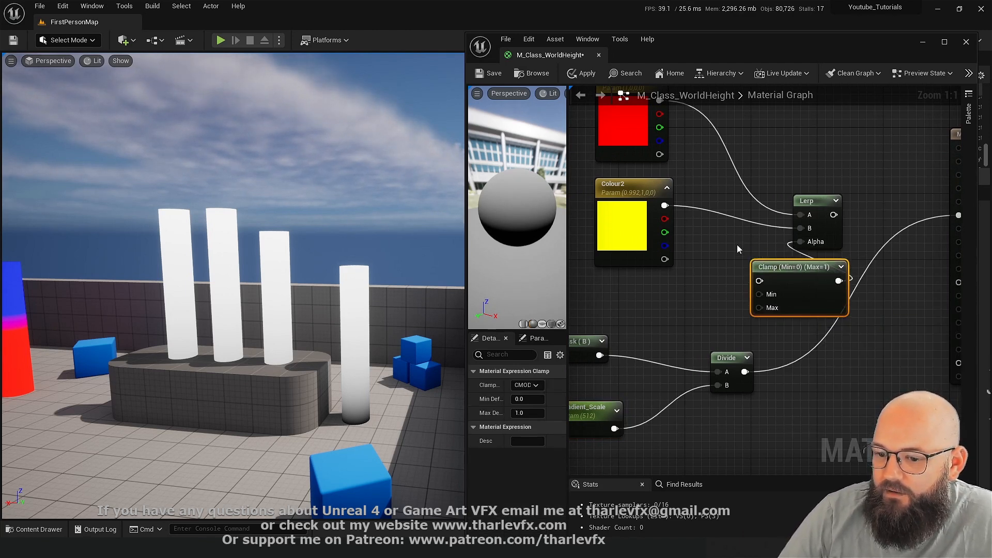
Step: Connect the Divide output to the Clamp input and the Lerp output to Emissive Color, and apply the material
{"action": "left_click", "coordinate": [737, 240]}
{"action": "left_click_drag", "start_coordinate": [744, 372], "coordinate": [760, 281]}
{"action": "left_click_drag", "start_coordinate": [958, 216], "coordinate": [813, 215]}
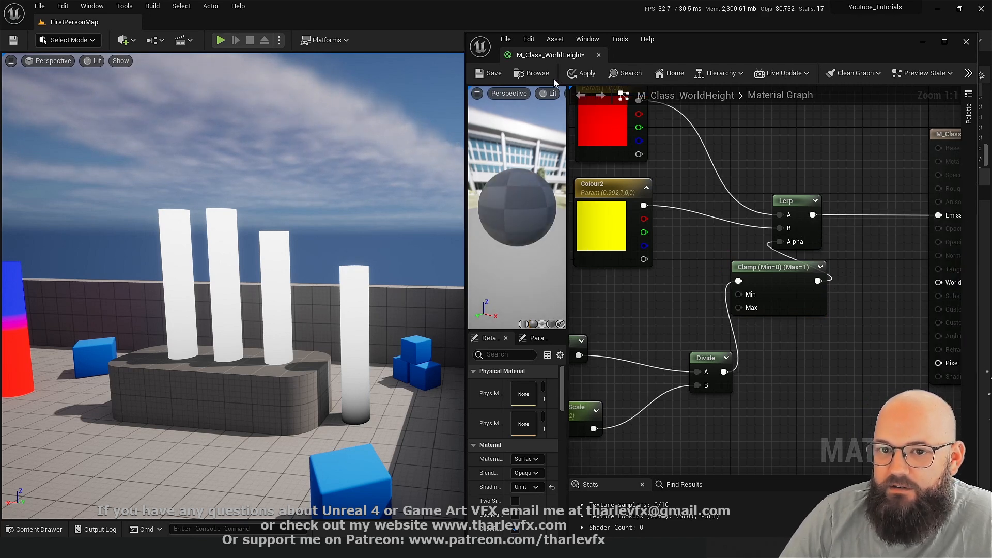
{"action": "left_click", "coordinate": [581, 73]}
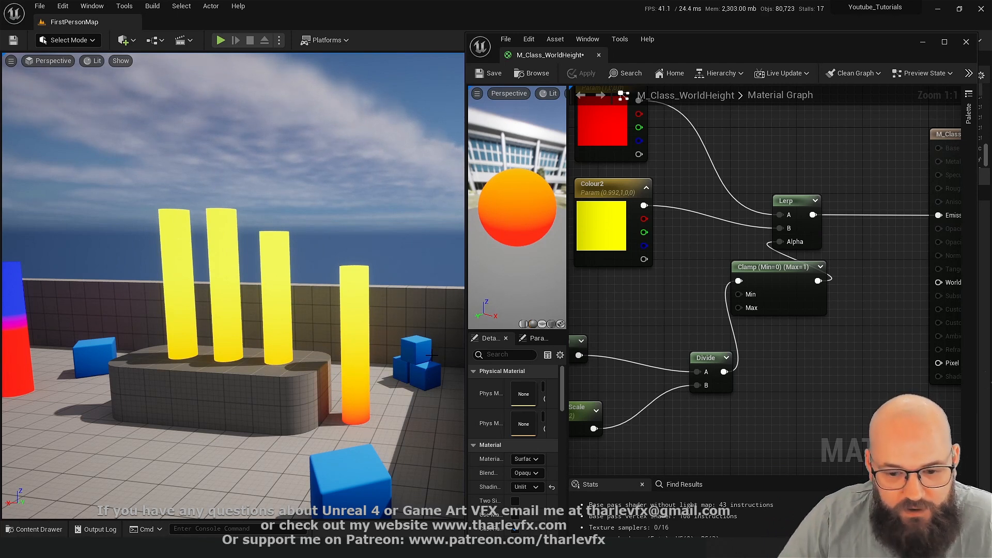
Step: Move the Gradient_Scale node directly beneath the Divide node
{"action": "right_click_drag", "start_coordinate": [602, 392], "coordinate": [762, 295]}
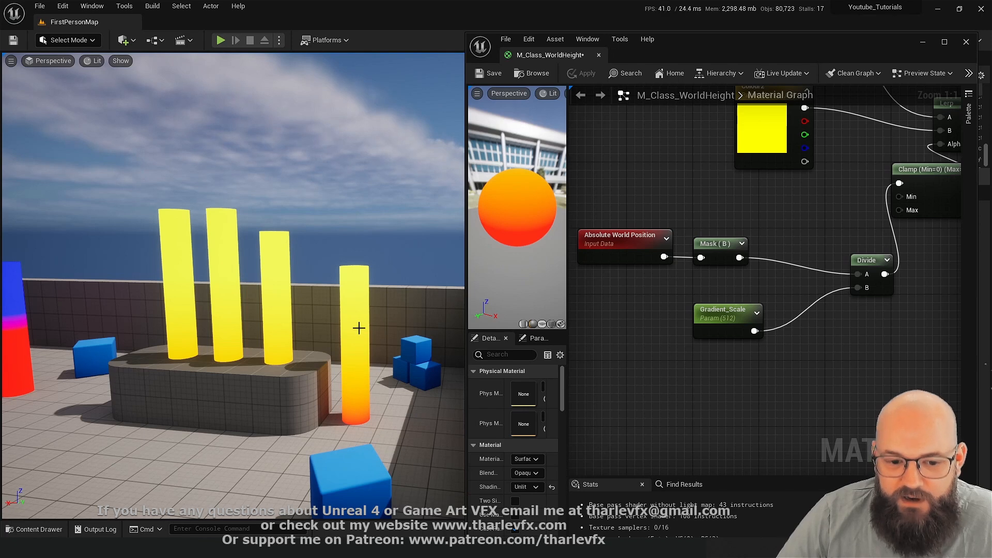
{"action": "right_click_drag", "start_coordinate": [623, 365], "coordinate": [652, 364]}
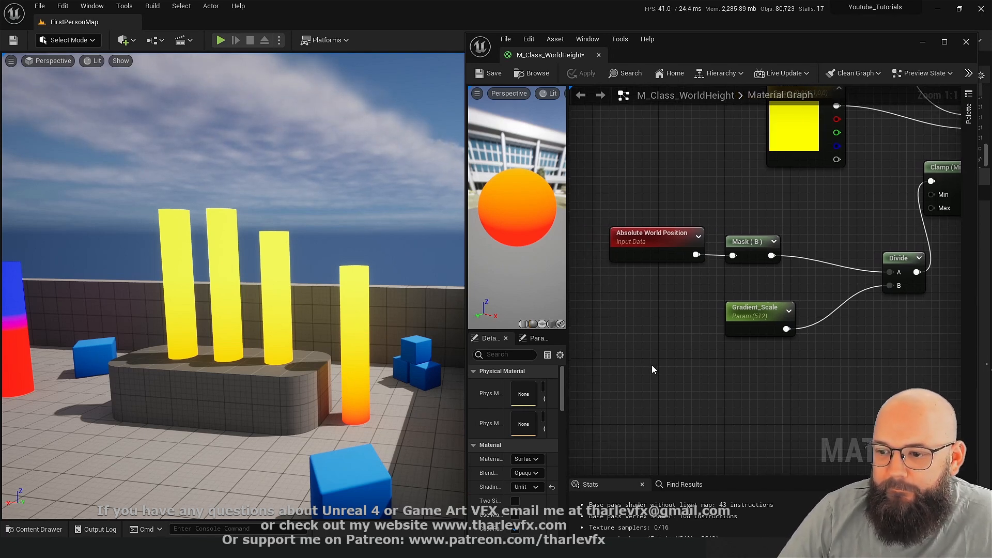
{"action": "left_click_drag", "start_coordinate": [751, 324], "coordinate": [907, 322]}
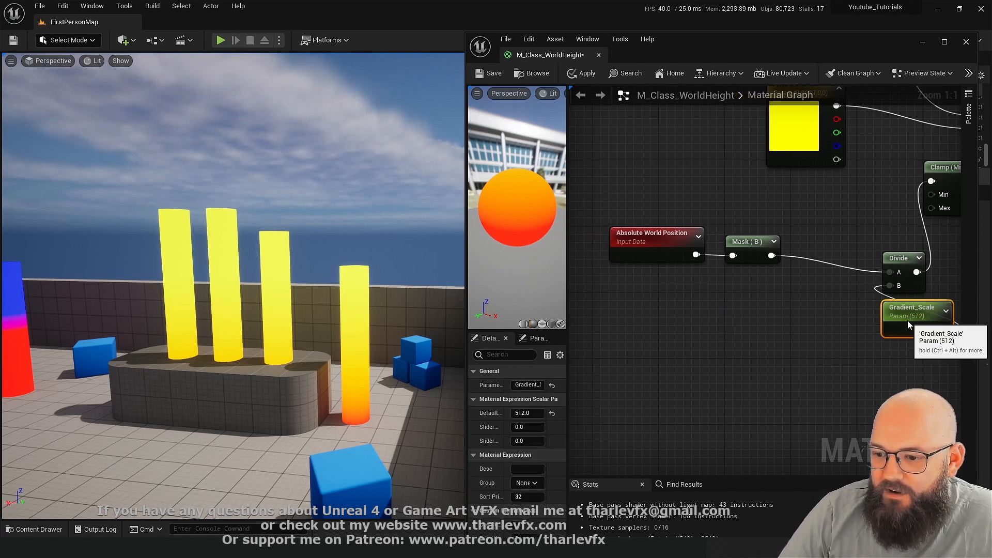
{"action": "left_click", "coordinate": [855, 346]}
{"action": "right_click_drag", "start_coordinate": [856, 347], "coordinate": [832, 338]}
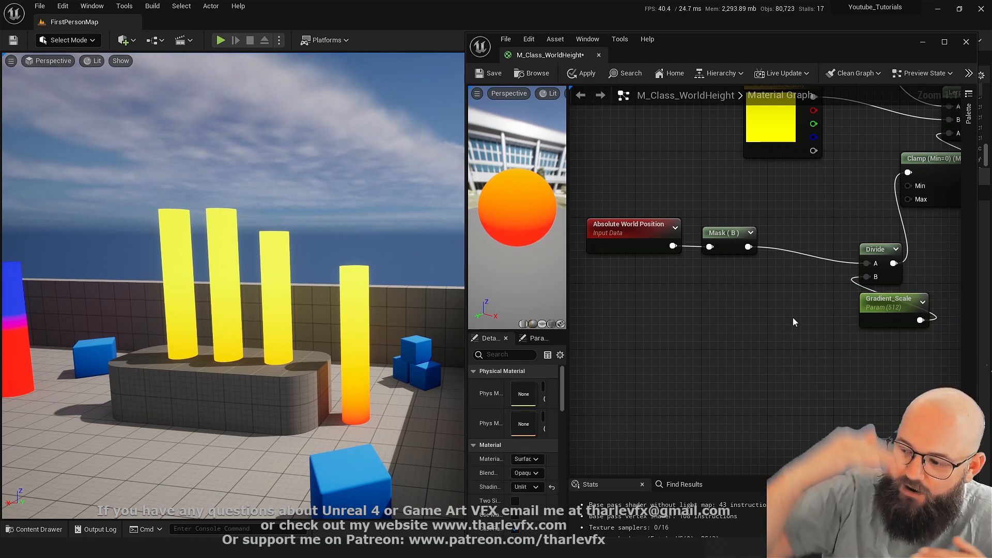
Step: Shift the Absolute World Position and mask nodes away from the Divide and insert an Add node between the mask and the Divide's A input
{"action": "left_click_drag", "start_coordinate": [743, 209], "coordinate": [617, 242]}
{"action": "left_click", "coordinate": [678, 269]}
{"action": "left_click_drag", "start_coordinate": [722, 247], "coordinate": [872, 264]}
{"action": "type", "text": "add"}
{"action": "key", "text": "Return"}
{"action": "left_click", "coordinate": [842, 228]}
{"action": "left_click_drag", "start_coordinate": [785, 254], "coordinate": [766, 251]}
{"action": "left_click", "coordinate": [796, 301]}
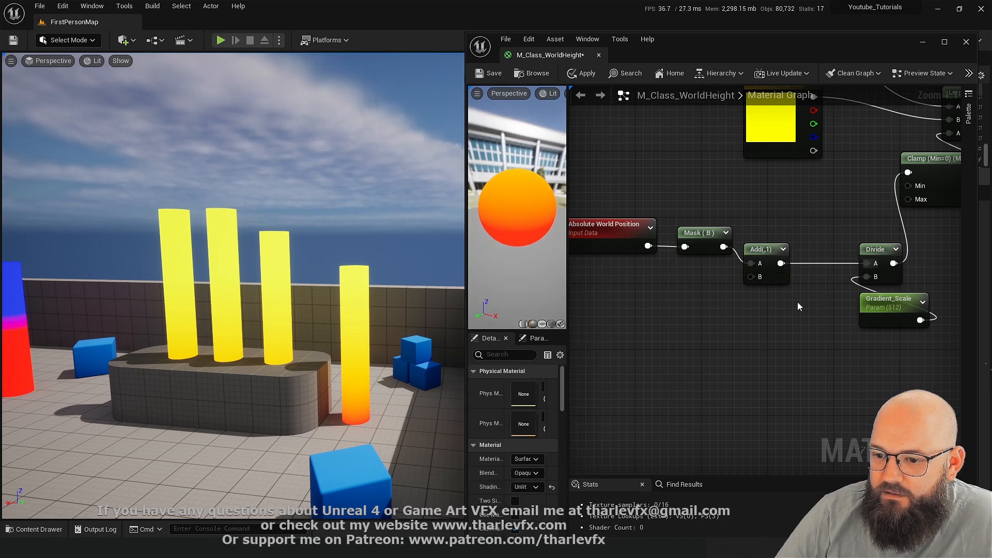
Step: Duplicate the Gradient_Scale parameter, place the copy beneath the Add node, and rename it Gradient_Offset
{"action": "left_click", "coordinate": [889, 303]}
{"action": "key", "text": "ctrl+w"}
{"action": "left_click_drag", "start_coordinate": [909, 348], "coordinate": [790, 313]}
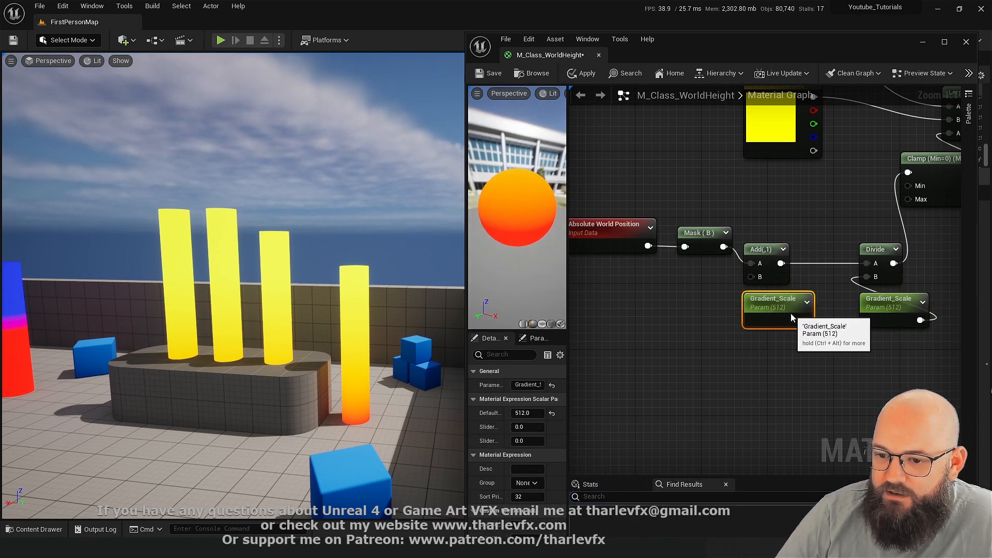
{"action": "left_click", "coordinate": [527, 385]}
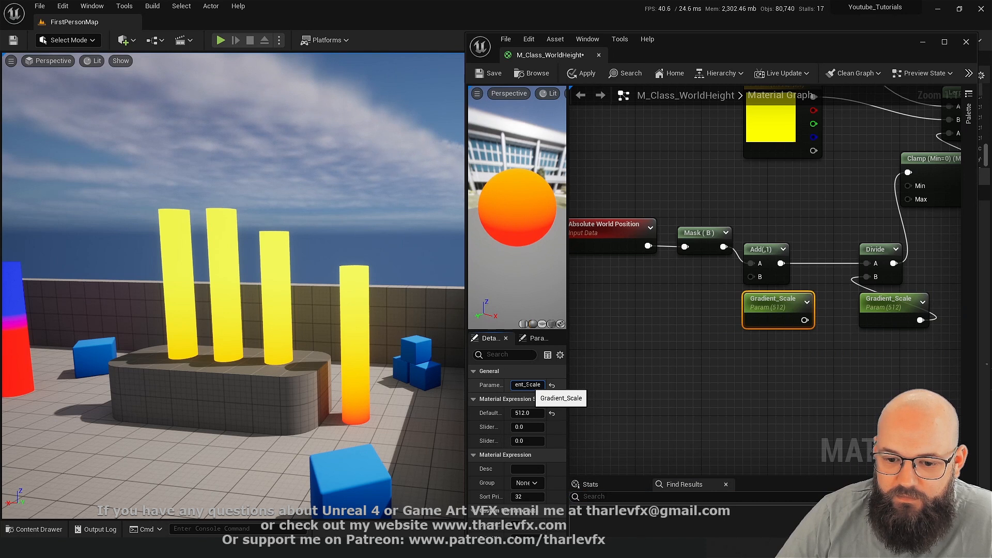
{"action": "type", "text": "Gradient_Offset"}
{"action": "key", "text": "Return"}
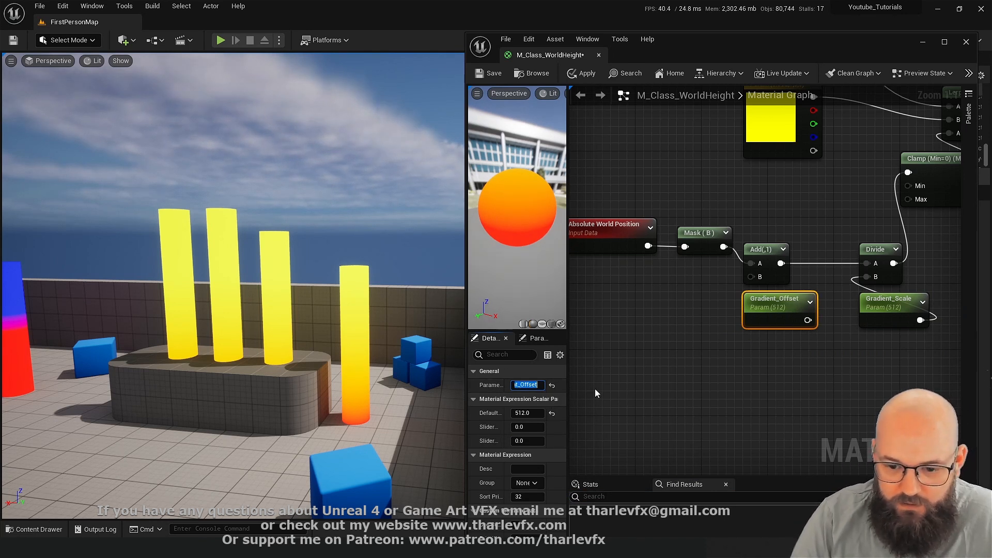
Step: Set Gradient_Offset's default value to 0, connect it to the Add's B input, and apply the material
{"action": "left_click", "coordinate": [530, 413]}
{"action": "type", "text": "0"}
{"action": "key", "text": "Return"}
{"action": "left_click", "coordinate": [666, 235]}
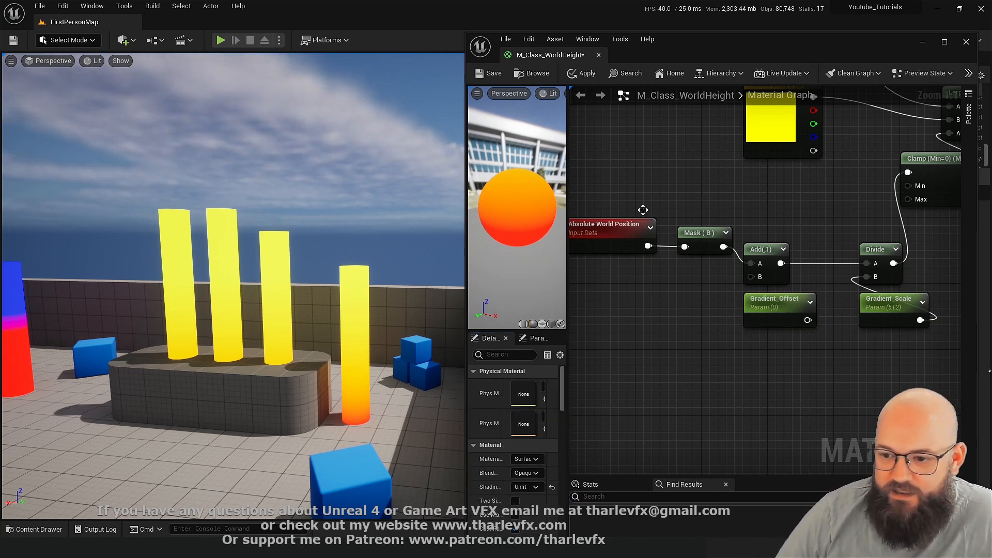
{"action": "left_click_drag", "start_coordinate": [807, 320], "coordinate": [759, 277]}
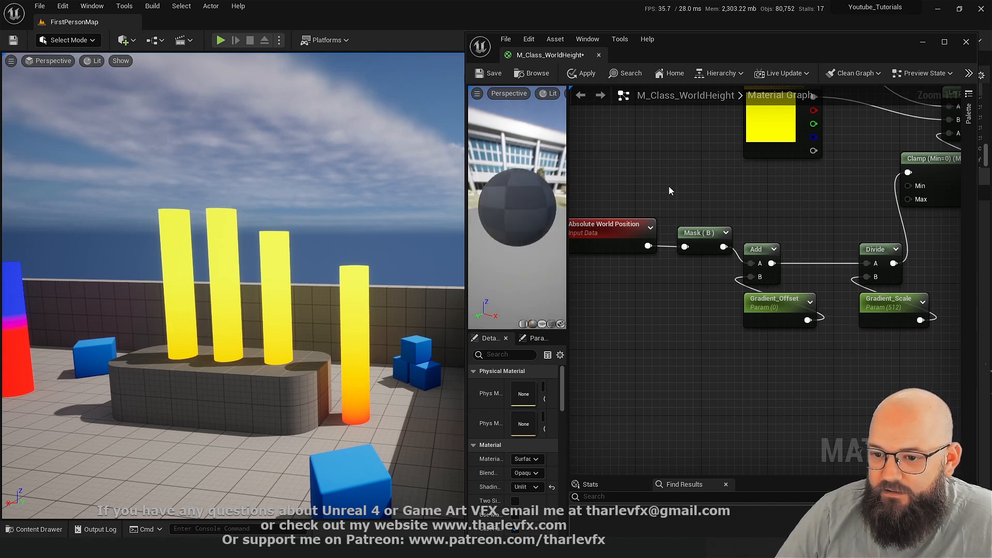
{"action": "left_click", "coordinate": [582, 73]}
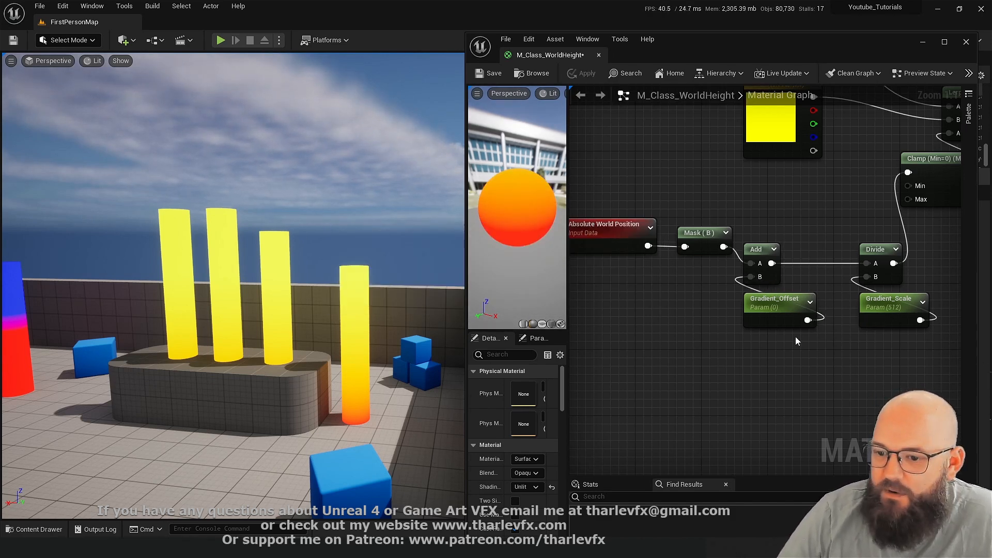
Step: Lower Gradient_Offset's default value to about -308 to shift the gradient upward on the cylinders
{"action": "left_click", "coordinate": [783, 319]}
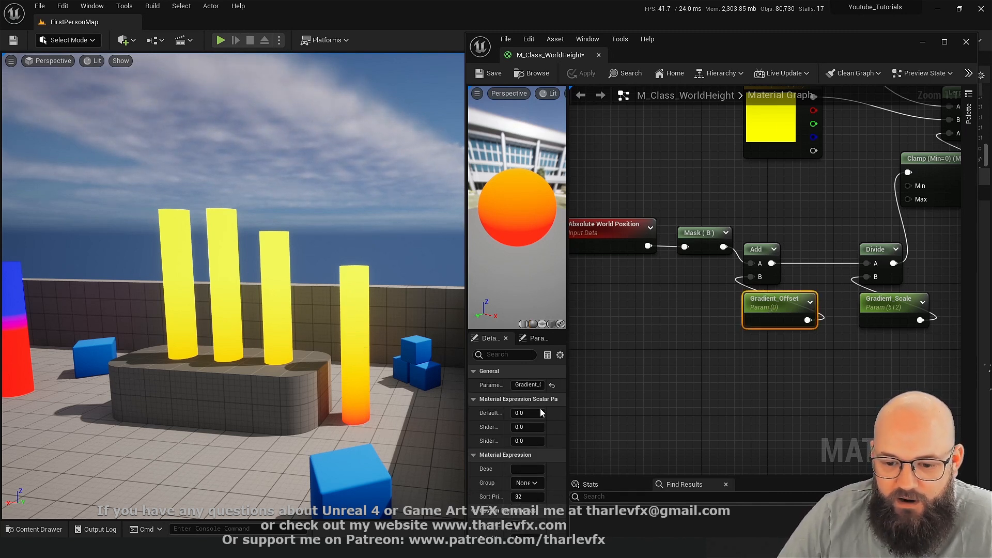
{"action": "mouse_move", "coordinate": [528, 414]}
{"action": "left_mouse_down"}
{"action": "mouse_move", "coordinate": [559, 413]}
{"action": "mouse_move", "coordinate": [524, 413]}
{"action": "left_mouse_up"}
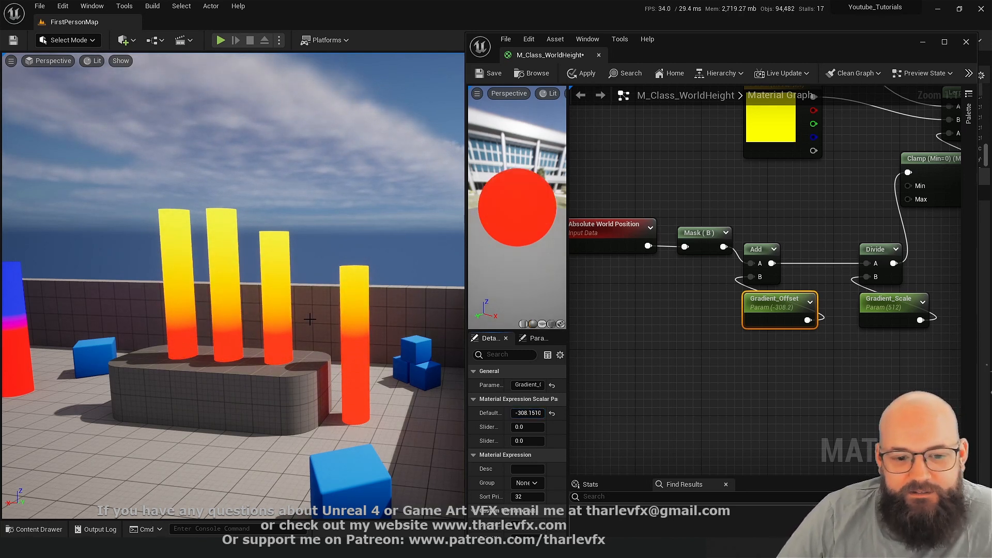
Step: Lower Gradient_Scale's default value to about 176.8 and set Gradient_Offset's default value to about -286.7
{"action": "left_click", "coordinate": [898, 326]}
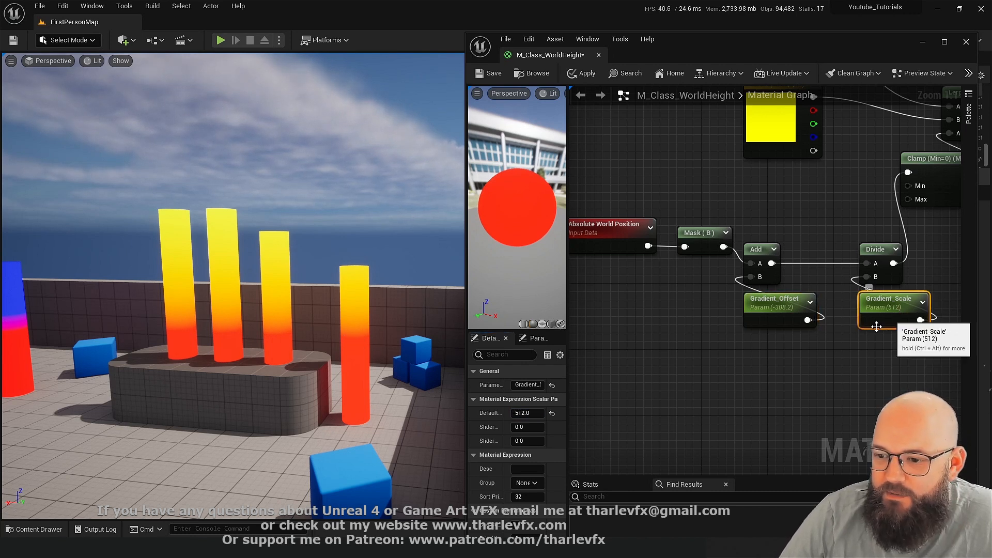
{"action": "mouse_move", "coordinate": [527, 413]}
{"action": "left_mouse_down"}
{"action": "mouse_move", "coordinate": [537, 414]}
{"action": "mouse_move", "coordinate": [524, 414]}
{"action": "left_mouse_up"}
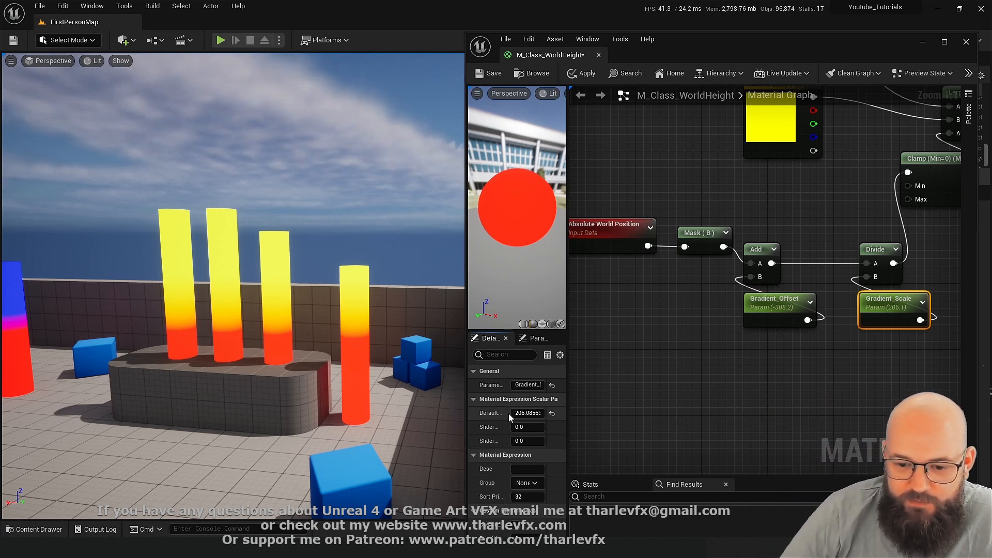
{"action": "mouse_move", "coordinate": [527, 413]}
{"action": "left_mouse_down"}
{"action": "mouse_move", "coordinate": [480, 412]}
{"action": "mouse_move", "coordinate": [538, 413]}
{"action": "left_mouse_up"}
{"action": "left_click", "coordinate": [768, 316]}
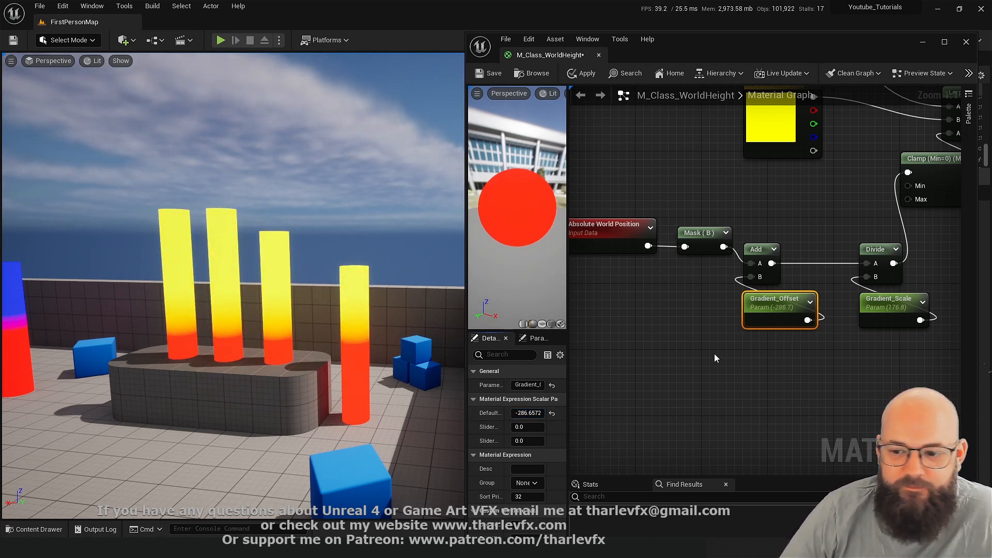
{"action": "left_click", "coordinate": [775, 362]}
Step: Move the Divide and Gradient_Scale nodes closer to the Add node and shift the Clamp node directly beneath the Lerp
{"action": "right_click_drag", "start_coordinate": [829, 214], "coordinate": [790, 208]}
{"action": "left_click_drag", "start_coordinate": [791, 208], "coordinate": [861, 317]}
{"action": "left_click_drag", "start_coordinate": [860, 302], "coordinate": [834, 304]}
{"action": "left_click", "coordinate": [859, 364]}
{"action": "right_click_drag", "start_coordinate": [916, 322], "coordinate": [816, 353]}
{"action": "left_click_drag", "start_coordinate": [820, 211], "coordinate": [864, 212]}
{"action": "left_click", "coordinate": [838, 267]}
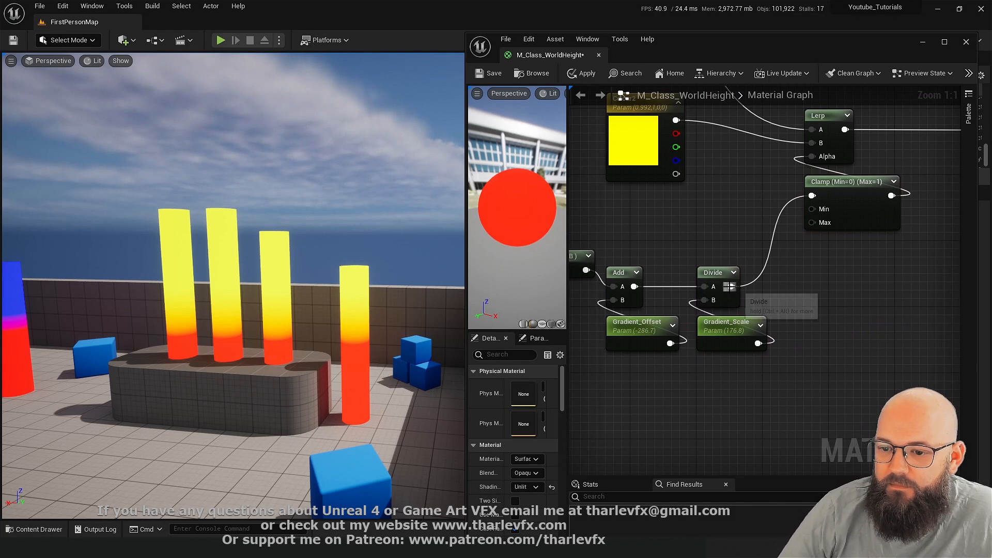
Step: Add a Power node fed by the Divide's output into Base and align it with the Divide
{"action": "left_click_drag", "start_coordinate": [731, 286], "coordinate": [793, 280]}
{"action": "type", "text": "cont"}
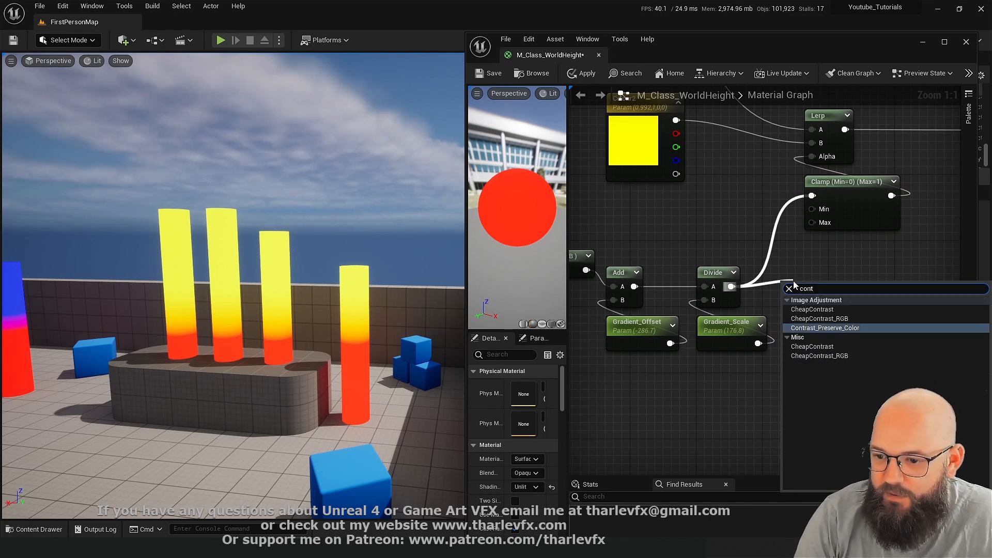
{"action": "key", "text": "Down"}
{"action": "key", "text": "Up"}
{"action": "key", "text": "Up"}
{"action": "key", "text": "ctrl+a"}
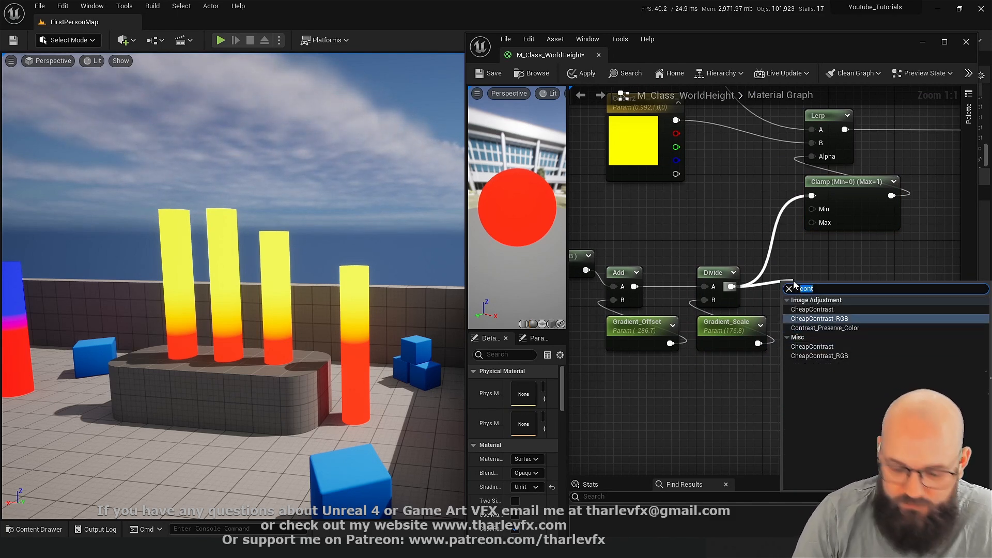
{"action": "type", "text": "power"}
{"action": "key", "text": "Return"}
{"action": "mouse_move", "coordinate": [824, 288]}
{"action": "left_mouse_down"}
{"action": "mouse_move", "coordinate": [809, 274]}
{"action": "mouse_move", "coordinate": [826, 274]}
{"action": "left_mouse_up"}
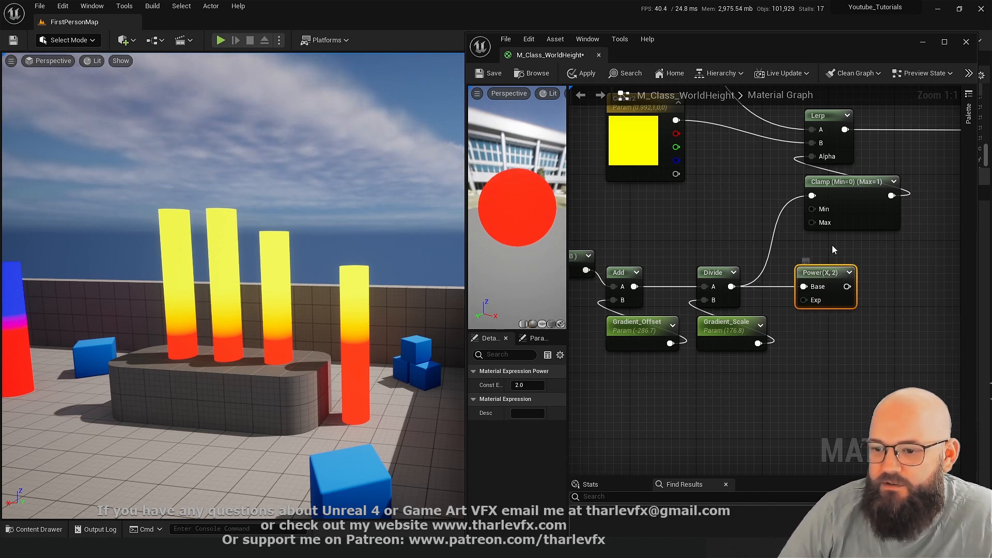
Step: Connect the Power node's output to the Clamp's input, replacing the direct link from the Divide
{"action": "right_click_drag", "start_coordinate": [688, 237], "coordinate": [819, 230]}
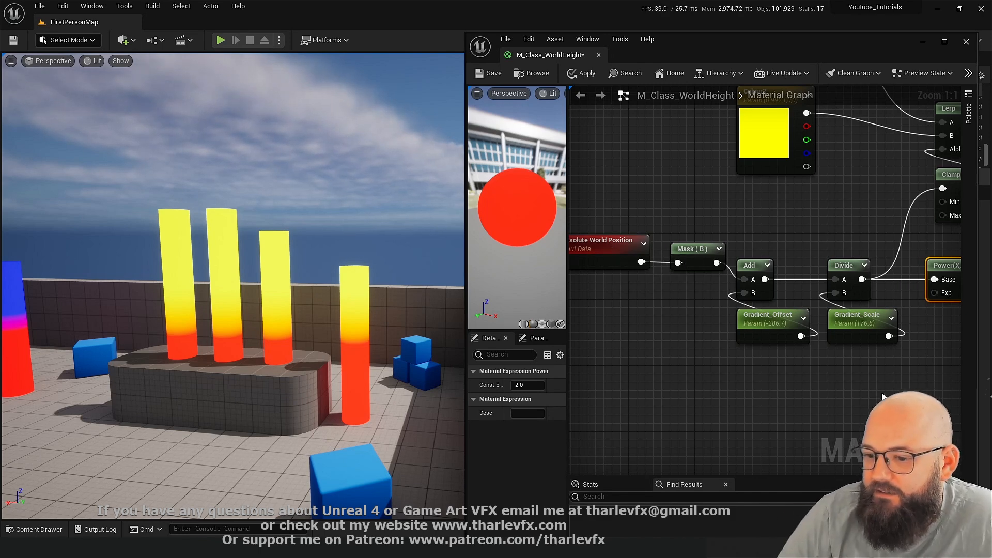
{"action": "right_click_drag", "start_coordinate": [938, 355], "coordinate": [774, 354]}
{"action": "left_click", "coordinate": [773, 350]}
{"action": "left_click_drag", "start_coordinate": [814, 280], "coordinate": [778, 189]}
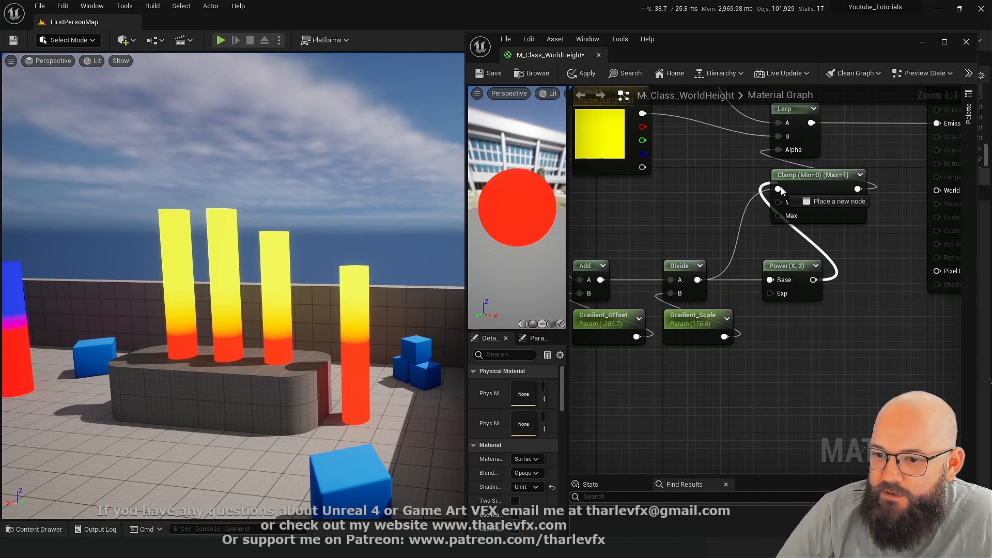
Step: Duplicate the Gradient_Scale parameter beneath the Power node and connect the copy to the Power's Exp input
{"action": "left_click", "coordinate": [702, 327]}
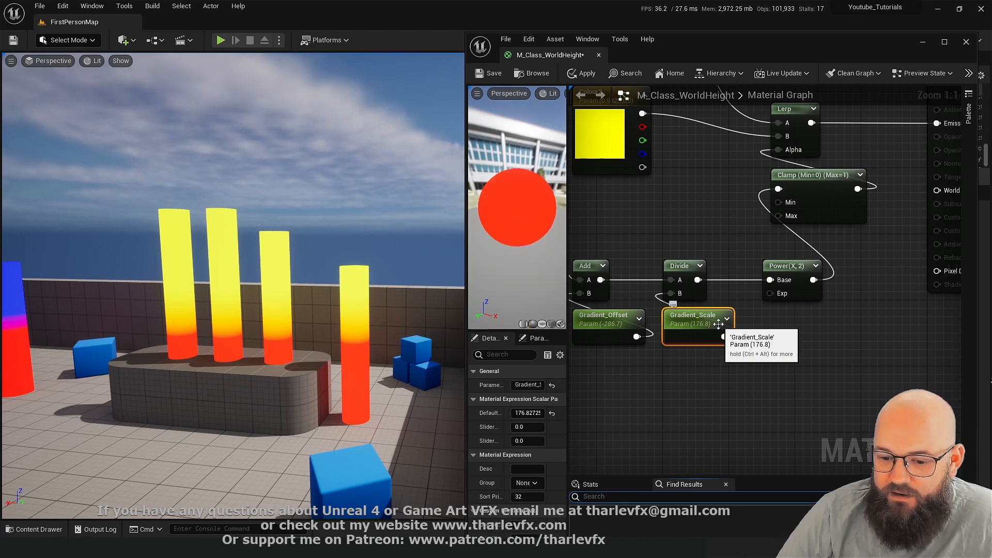
{"action": "key", "text": "ctrl+w"}
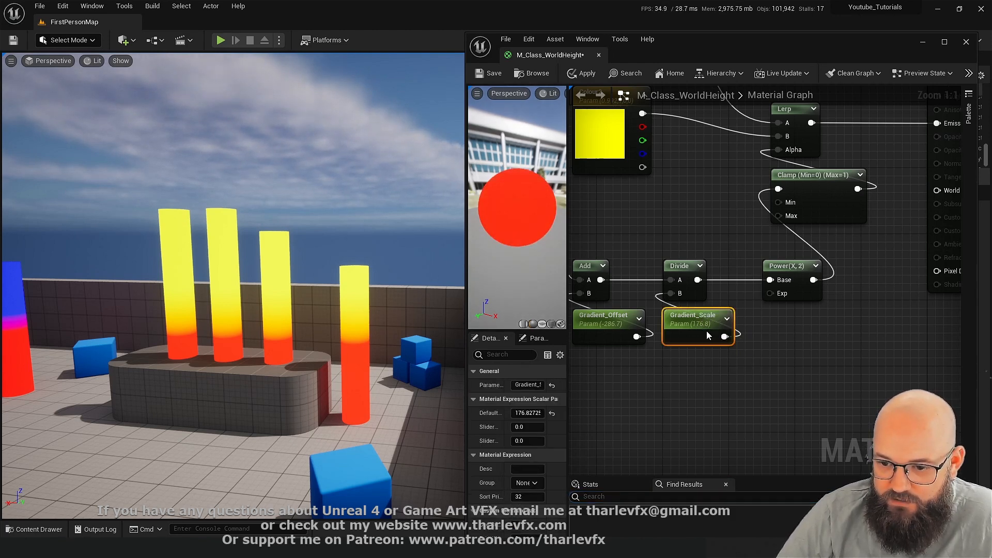
{"action": "left_click_drag", "start_coordinate": [714, 353], "coordinate": [770, 292]}
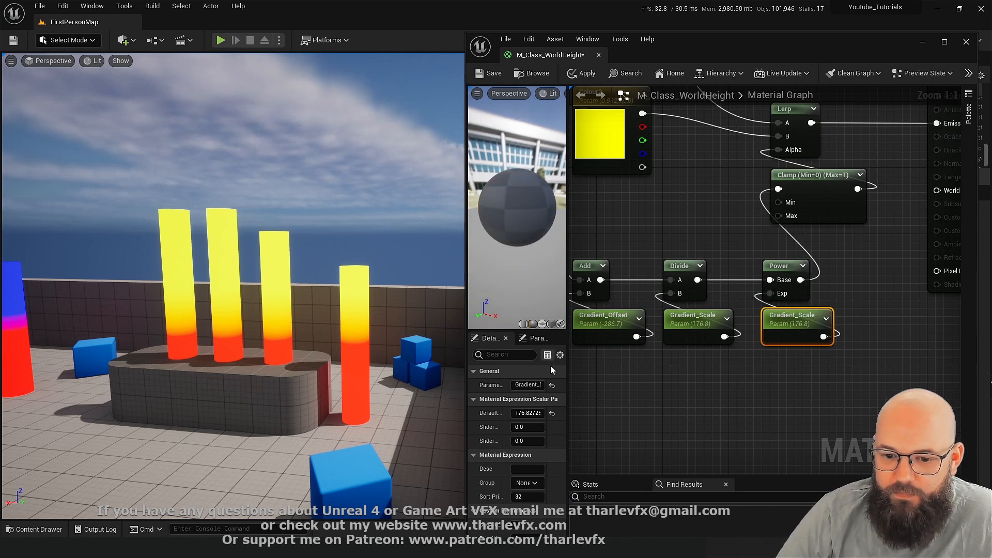
Step: Rename the copied parameter Gradient_Power, set its default value to 1, and apply the material
{"action": "left_click_drag", "start_coordinate": [538, 385], "coordinate": [578, 387]}
{"action": "type", "text": "Power"}
{"action": "key", "text": "Tab"}
{"action": "type", "text": "1"}
{"action": "key", "text": "Return"}
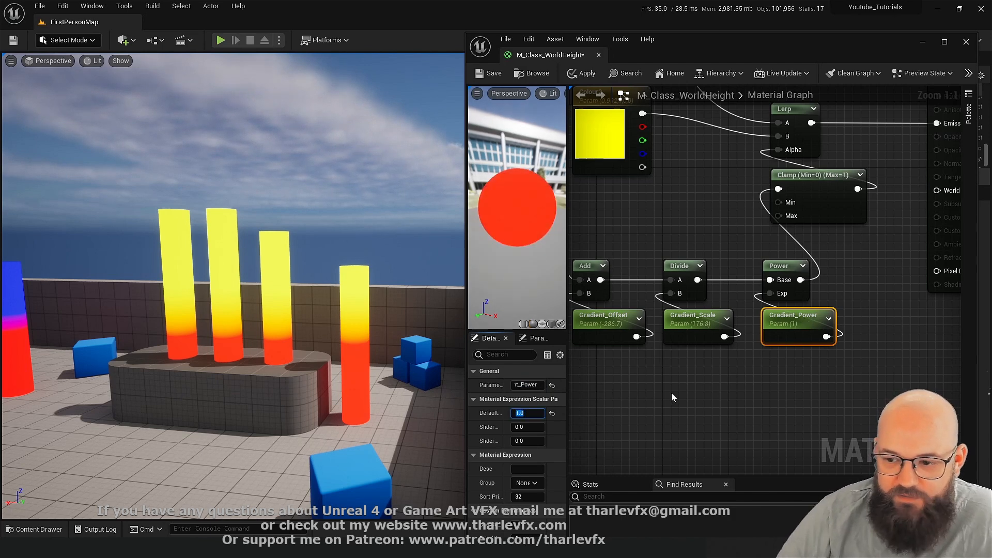
{"action": "left_click", "coordinate": [671, 394]}
{"action": "left_click", "coordinate": [583, 73]}
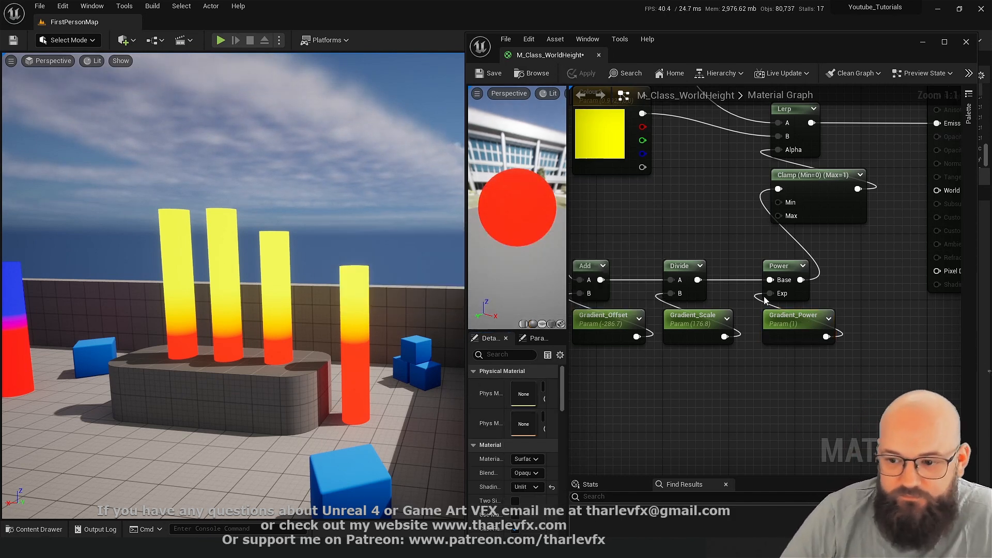
Step: Try Gradient_Power default values of 2, 5 and 50 to compare the gradient's falloff on the cylinders
{"action": "left_click", "coordinate": [776, 317]}
{"action": "left_click", "coordinate": [526, 413]}
{"action": "type", "text": "3"}
{"action": "key", "text": "Return"}
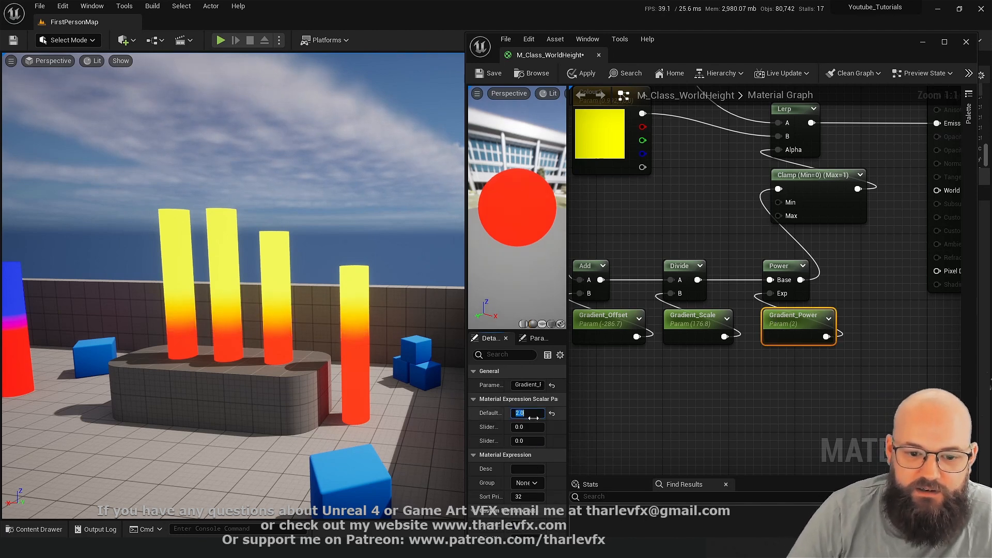
{"action": "type", "text": "5"}
{"action": "key", "text": "Return"}
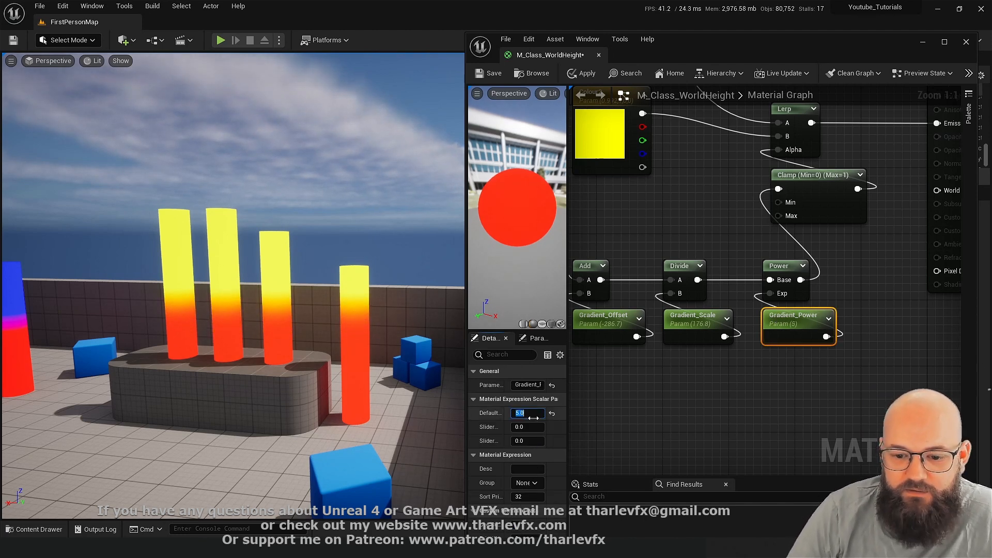
{"action": "type", "text": "50"}
{"action": "key", "text": "Return"}
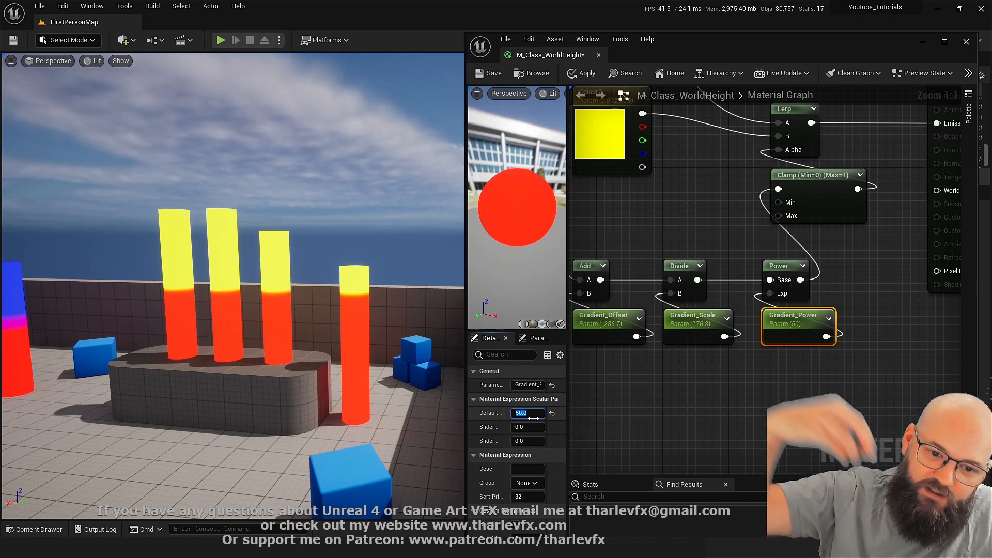
Step: Try fractional Gradient_Power defaults of 0.5, 0.2 and 0.1, and return the value to 1
{"action": "type", "text": ".5"}
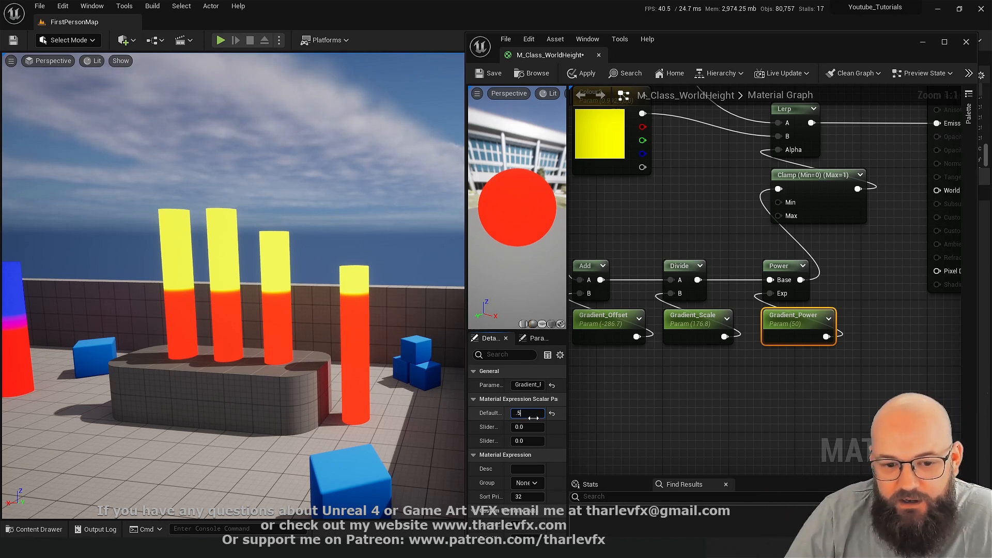
{"action": "key", "text": "Return"}
{"action": "type", "text": ".2"}
{"action": "key", "text": "Return"}
{"action": "type", "text": "."}
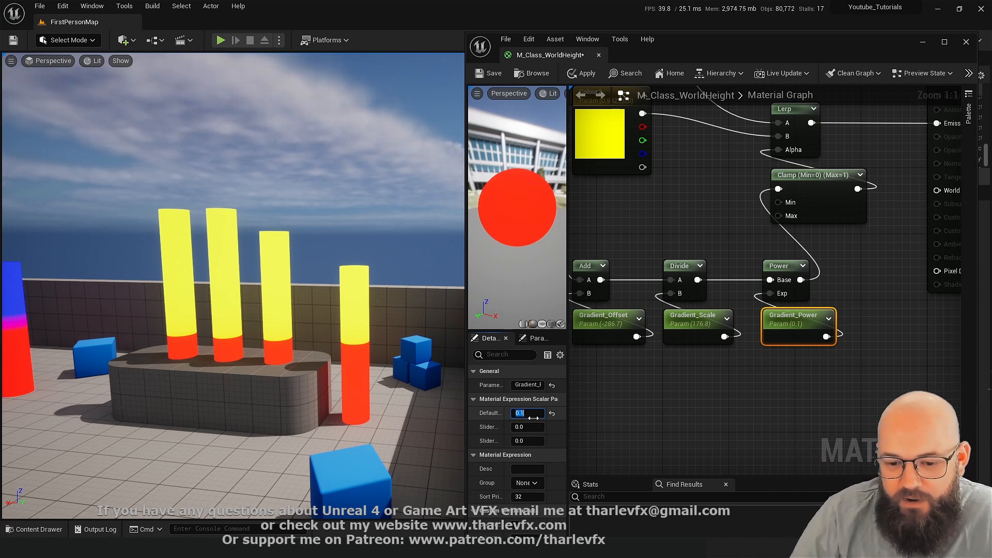
{"action": "type", "text": "1"}
{"action": "key", "text": "Return"}
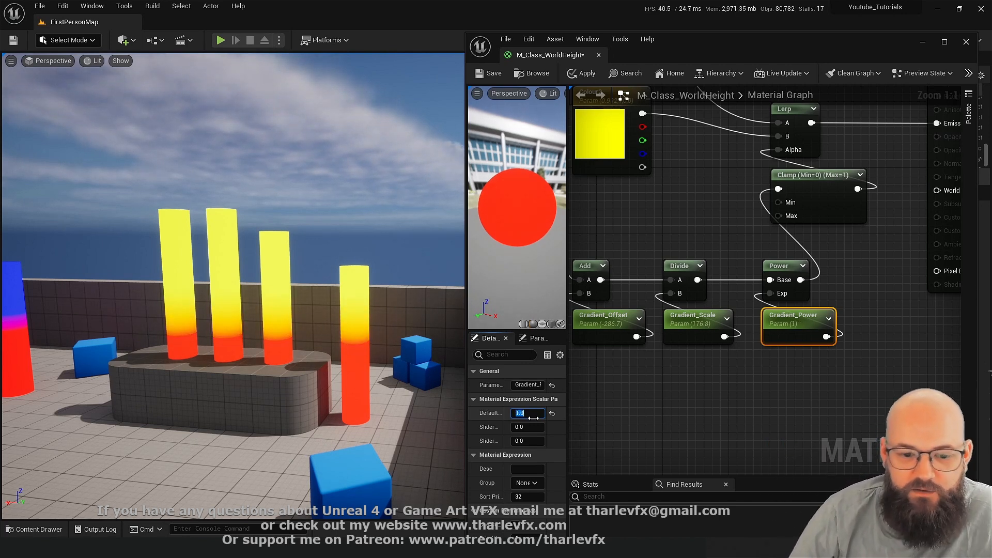
Step: Compare the cylinder gradient with Gradient_Power defaults of 2, 5 and 1
{"action": "type", "text": "2"}
{"action": "key", "text": "Return"}
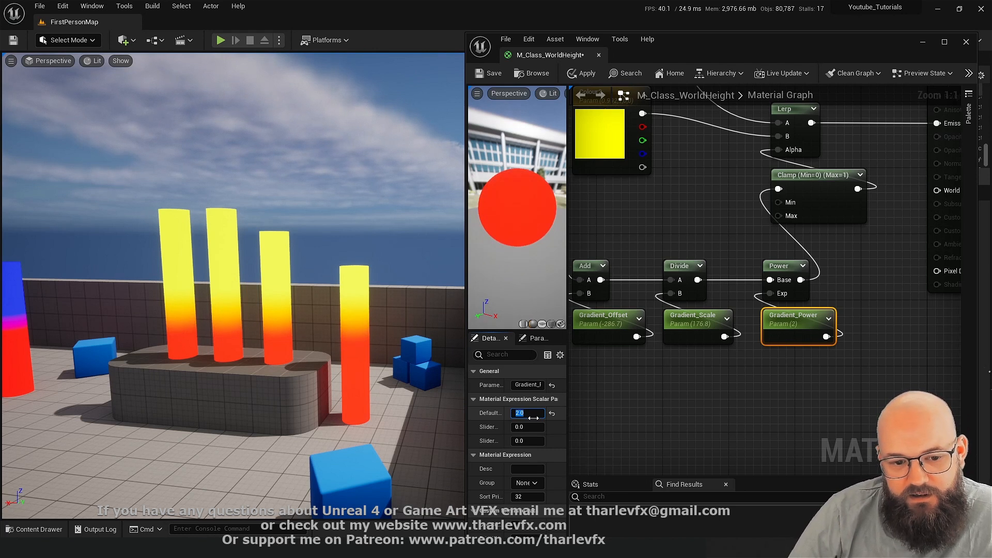
{"action": "type", "text": "5"}
{"action": "key", "text": "Return"}
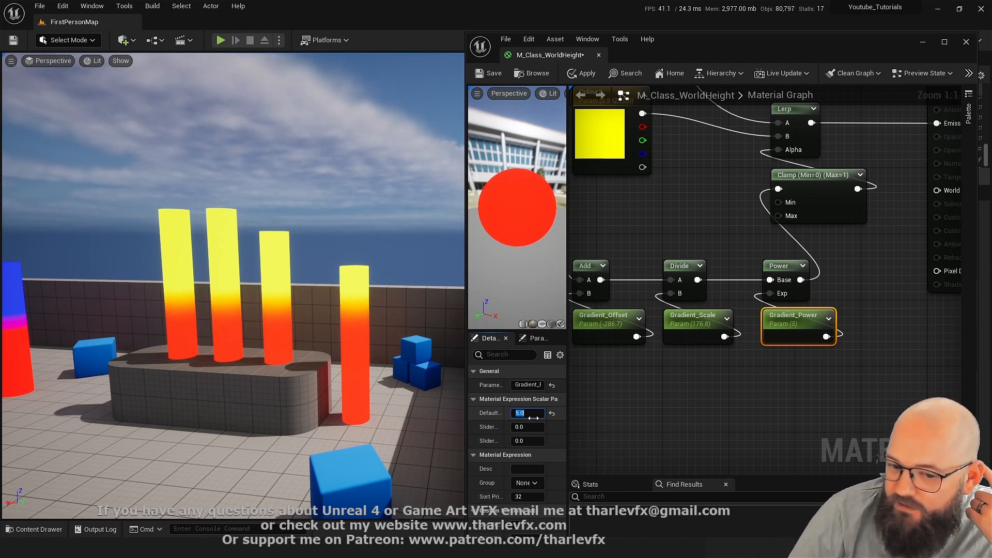
{"action": "type", "text": "1"}
{"action": "key", "text": "Return"}
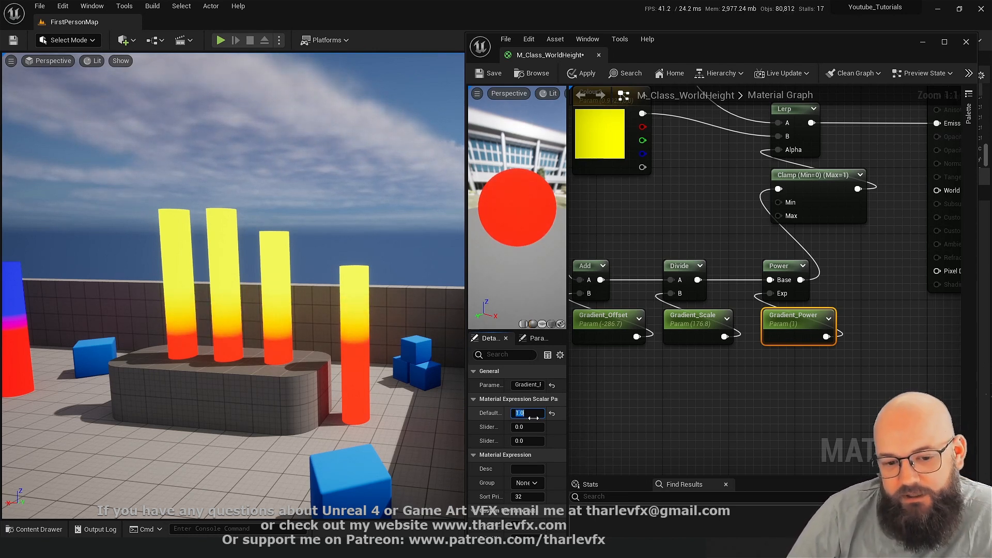
Step: Set Gradient_Power's default value to 2 and deselect the parameter node
{"action": "type", "text": "2"}
{"action": "key", "text": "Return"}
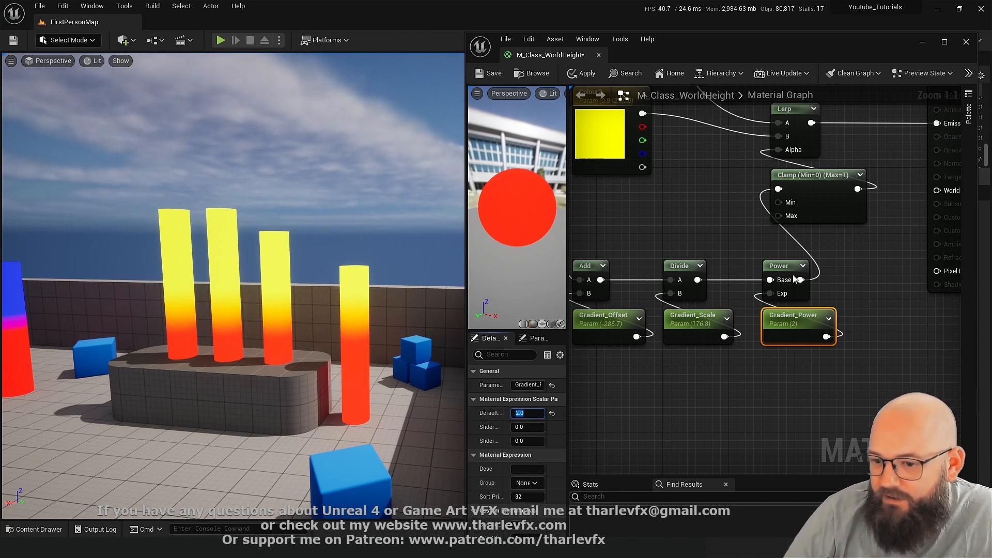
{"action": "right_click_drag", "start_coordinate": [749, 398], "coordinate": [780, 389]}
{"action": "left_click", "coordinate": [832, 403]}
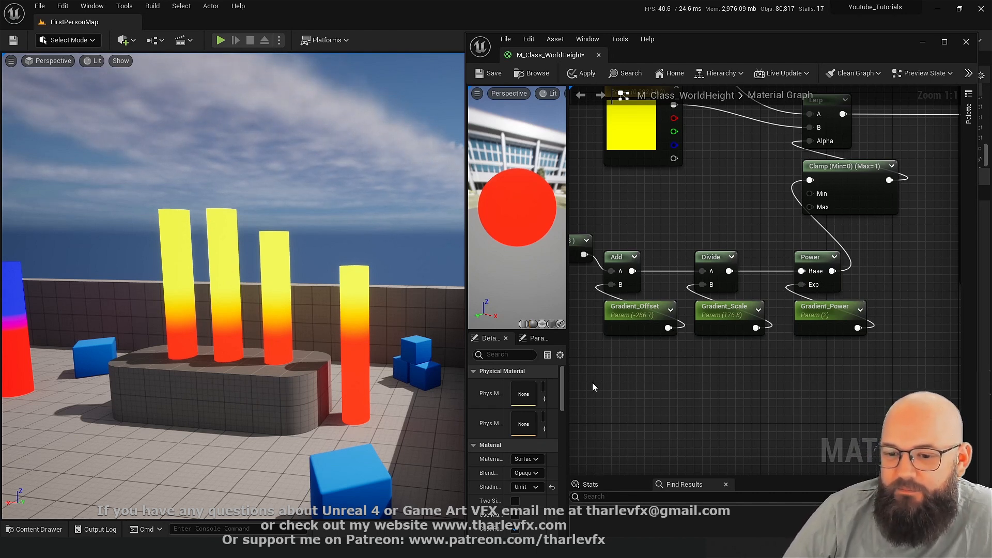
{"action": "right_click_drag", "start_coordinate": [804, 271], "coordinate": [828, 275]}
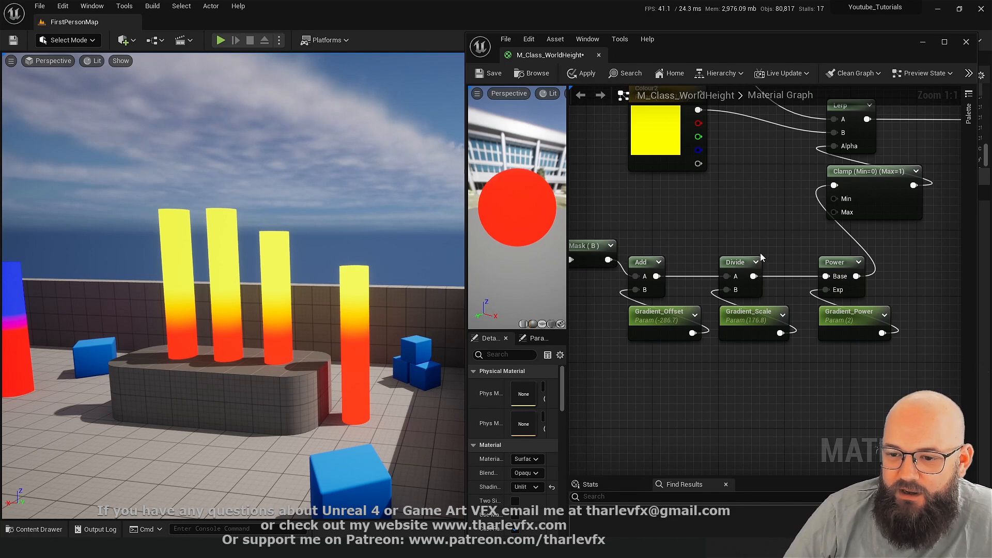
{"action": "left_click_drag", "start_coordinate": [767, 231], "coordinate": [734, 322]}
{"action": "left_click_drag", "start_coordinate": [693, 238], "coordinate": [646, 322]}
{"action": "left_click", "coordinate": [654, 235]}
{"action": "right_click_drag", "start_coordinate": [594, 248], "coordinate": [677, 236]}
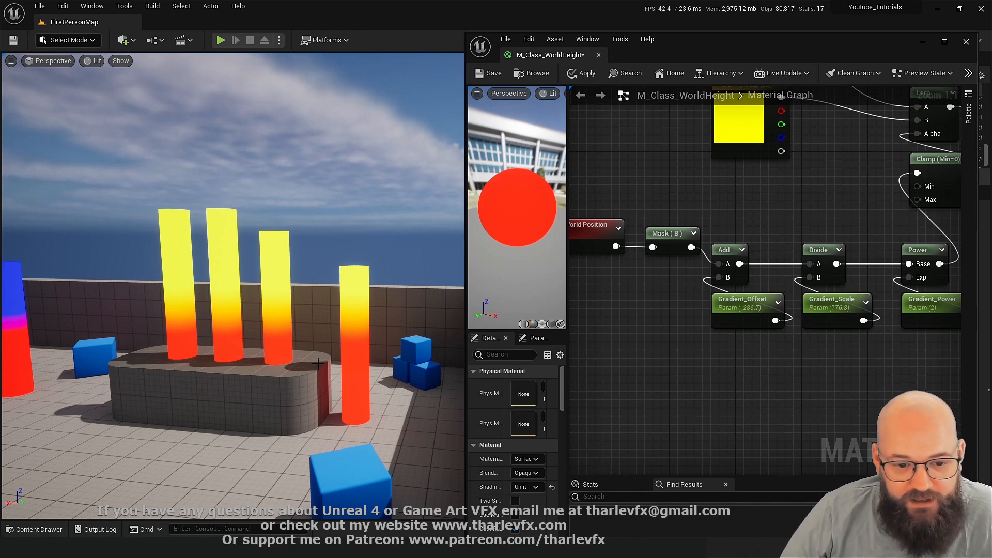
{"action": "right_click_drag", "start_coordinate": [805, 168], "coordinate": [711, 308]}
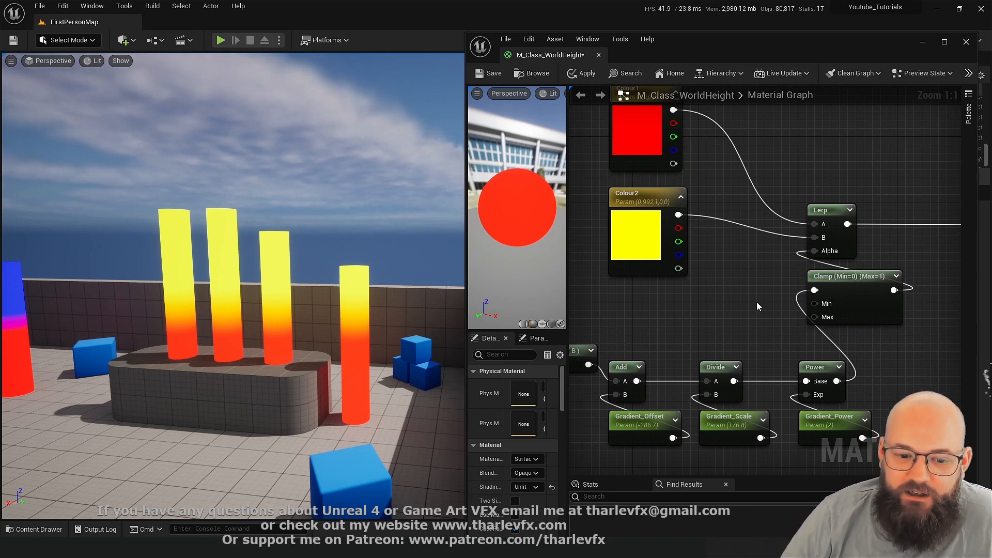
Step: Move the third and fourth yellow-red cylinders vertically in the level to test the world-height gradient on them
{"action": "left_click", "coordinate": [278, 281]}
{"action": "mouse_move", "coordinate": [279, 345]}
{"action": "left_mouse_down"}
{"action": "mouse_move", "coordinate": [277, 269]}
{"action": "mouse_move", "coordinate": [282, 407]}
{"action": "mouse_move", "coordinate": [281, 347]}
{"action": "left_mouse_up"}
{"action": "left_click", "coordinate": [352, 320]}
{"action": "mouse_move", "coordinate": [351, 385]}
{"action": "left_mouse_down"}
{"action": "mouse_move", "coordinate": [350, 312]}
{"action": "mouse_move", "coordinate": [359, 385]}
{"action": "left_mouse_up"}
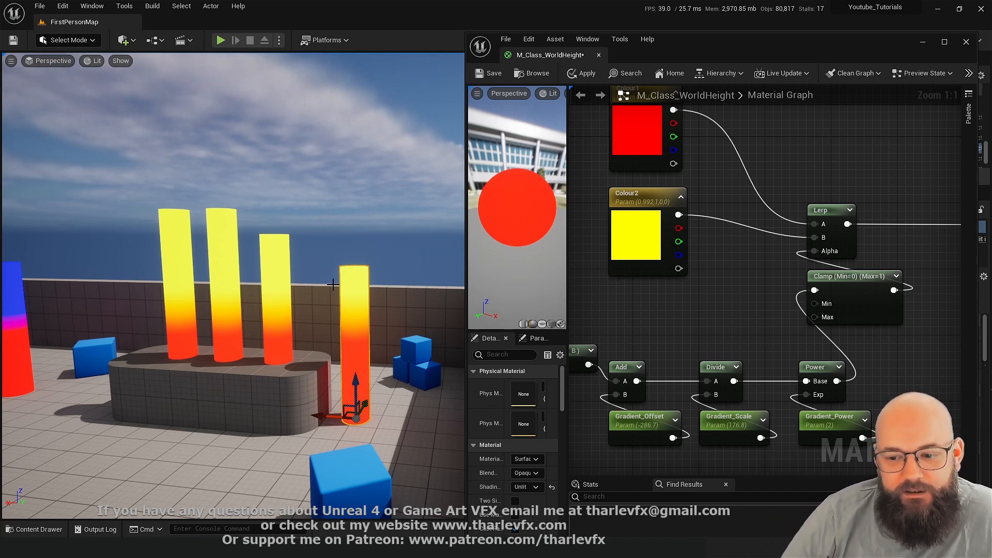
Step: Apply the M_Class_WorldHeight material, look over the blue-red cylinders in the level, and close the material editor
{"action": "left_click", "coordinate": [582, 73]}
{"action": "right_click_drag", "start_coordinate": [284, 327], "coordinate": [266, 325]}
{"action": "key", "text": "a"}
{"action": "right_click_drag", "start_coordinate": [166, 261], "coordinate": [166, 262]}
{"action": "key", "text": "w"}
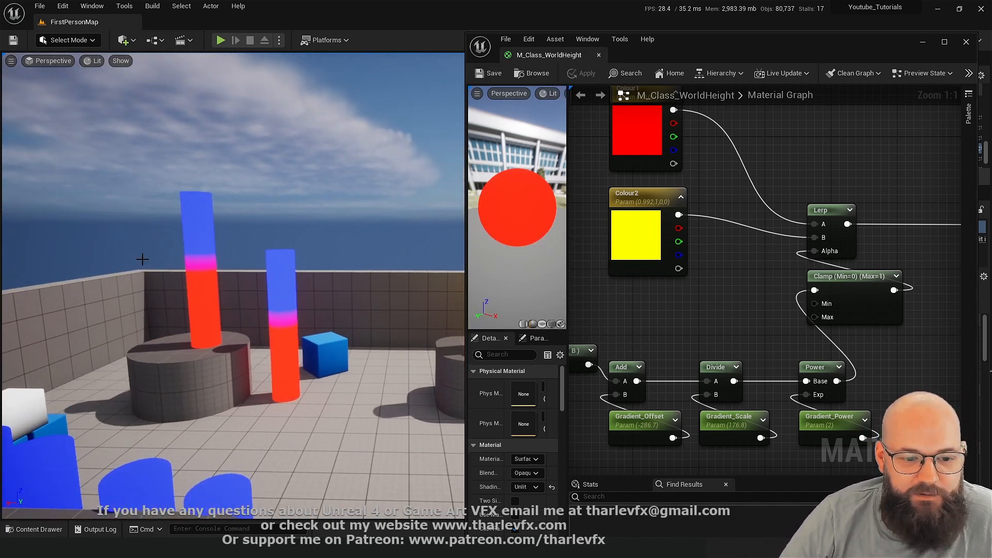
{"action": "key", "text": "w"}
{"action": "right_click_drag", "start_coordinate": [285, 337], "coordinate": [283, 332]}
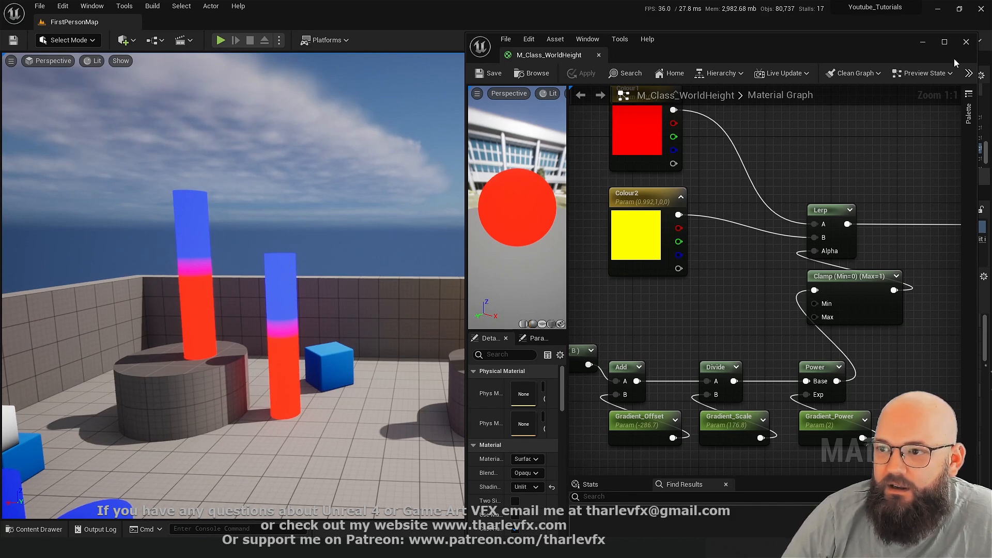
{"action": "left_click", "coordinate": [962, 44]}
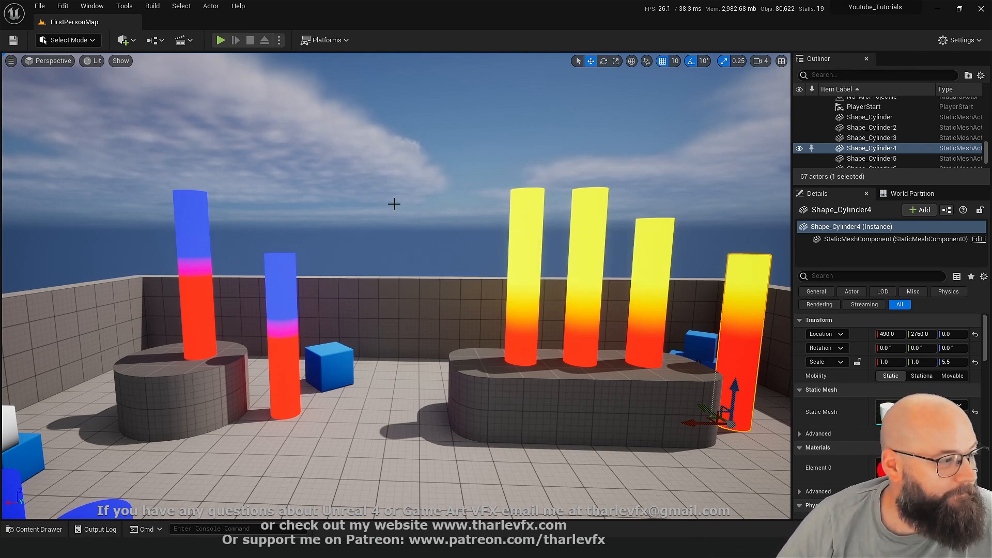
Step: Browse the project content to the TreeGradient folder inside TutorialFiles
{"action": "right_click_drag", "start_coordinate": [279, 268], "coordinate": [259, 268]}
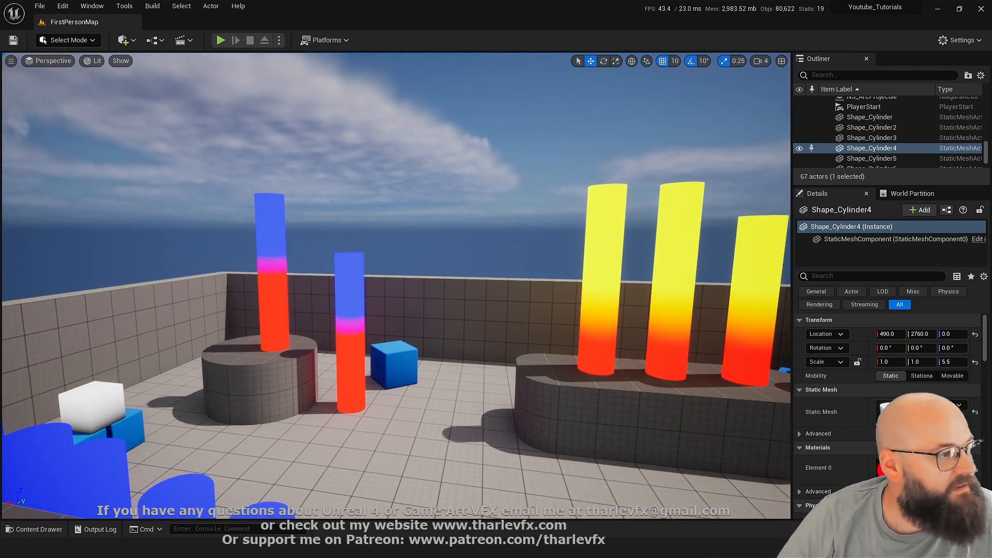
{"action": "left_click", "coordinate": [434, 286]}
{"action": "key", "text": "ctrl+space"}
{"action": "left_click", "coordinate": [475, 392]}
{"action": "double_click", "coordinate": [503, 344]}
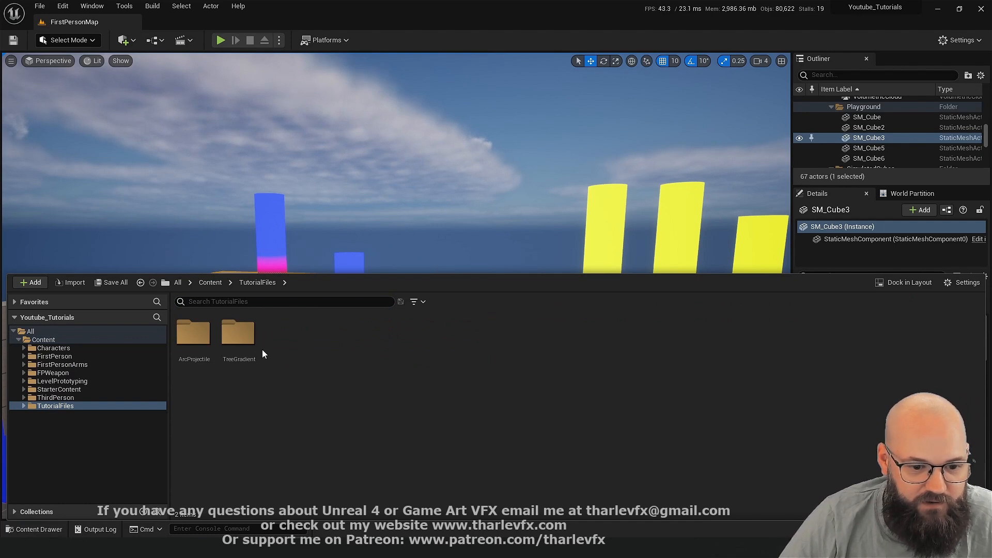
{"action": "double_click", "coordinate": [237, 333]}
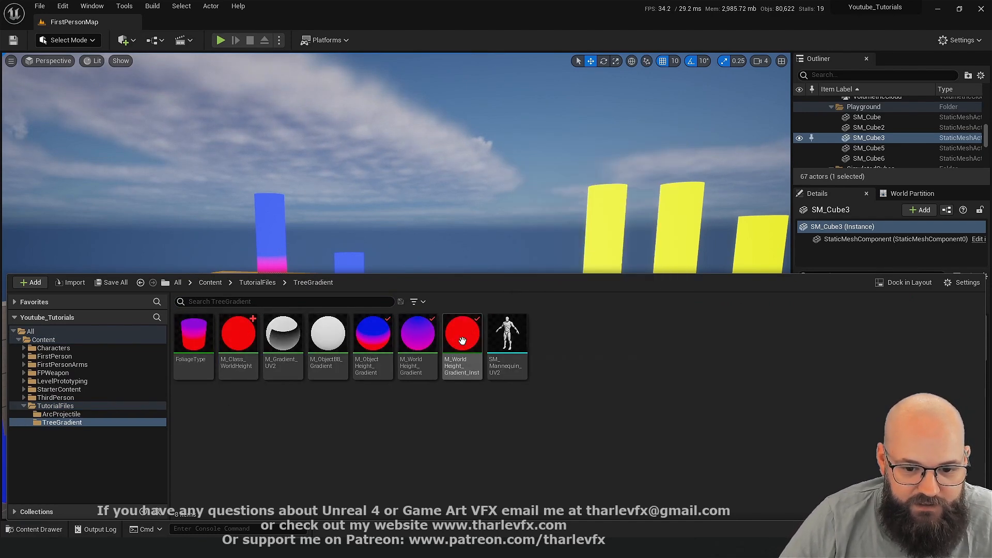
Step: Duplicate the M_Class_WorldHeight material and name the copy M_Class_ObjectHeight
{"action": "right_click", "coordinate": [236, 333]}
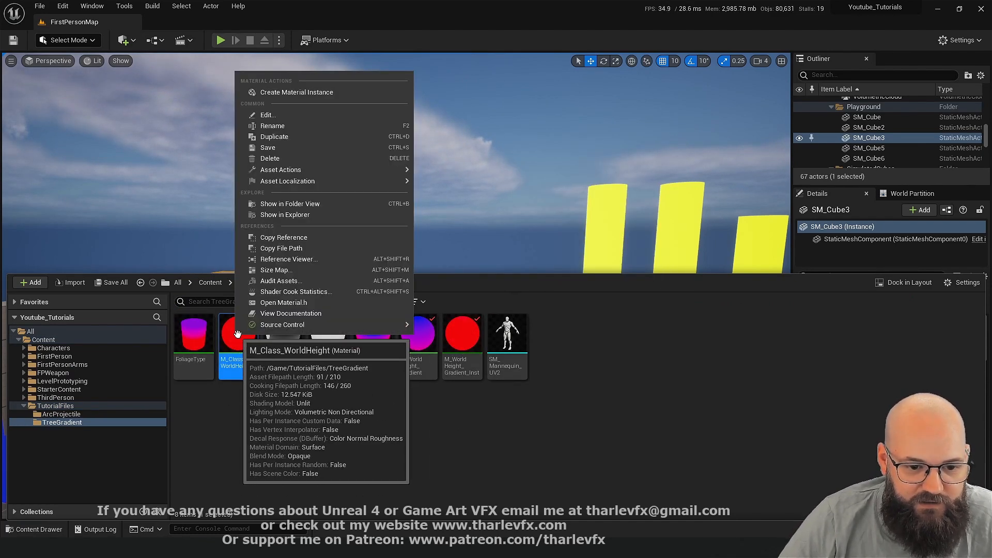
{"action": "left_click", "coordinate": [283, 137]}
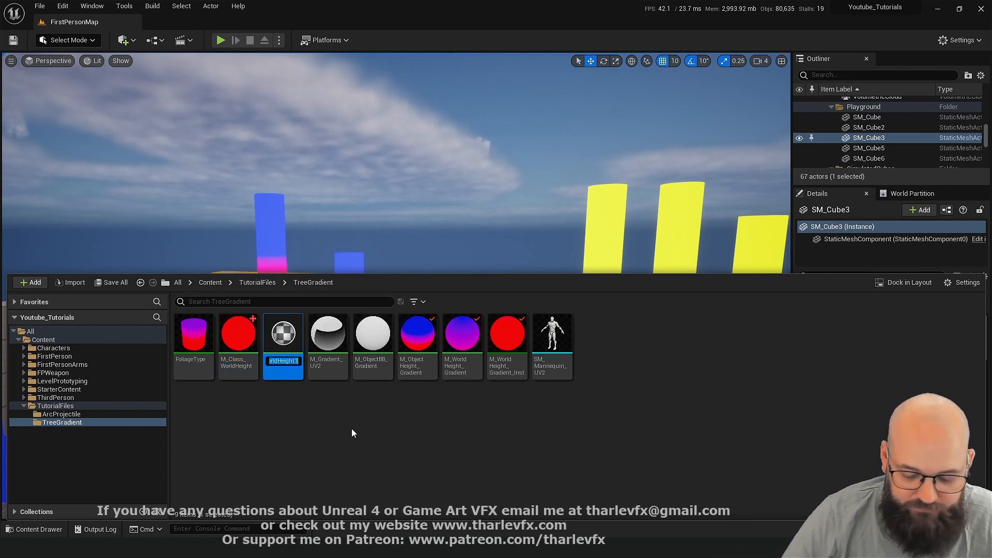
{"action": "key", "text": "End"}
{"action": "key", "text": "BackSpace"}
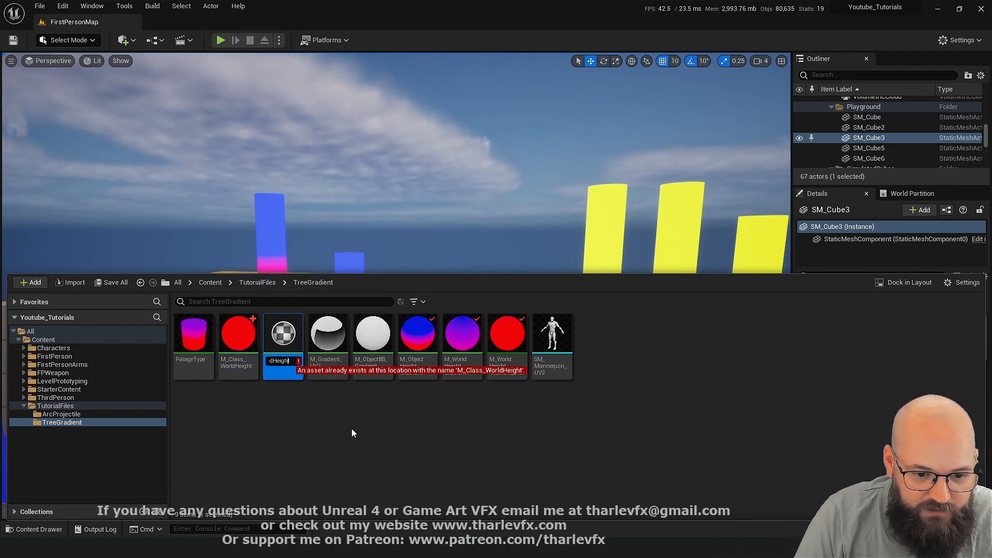
{"action": "key", "text": "BackSpace"}
{"action": "key", "text": "BackSpace"}
{"action": "key", "text": "BackSpace"}
{"action": "key", "text": "BackSpace"}
{"action": "key", "text": "BackSpace"}
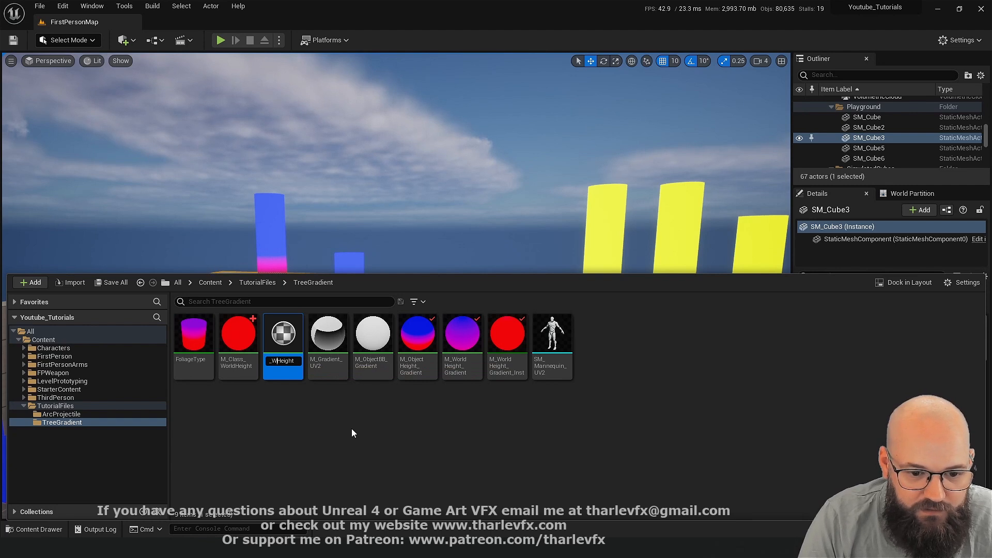
{"action": "type", "text": "Object"}
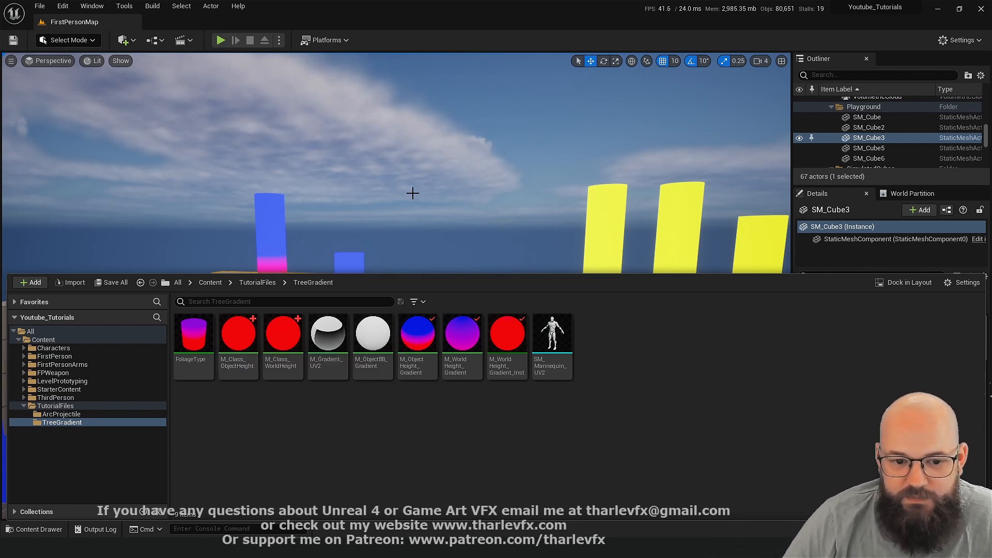
Step: Assign the M_Class_ObjectHeight material to the two blue-red cylinders, Shape_Cylinder5 and Shape_Cylinder6
{"action": "left_click", "coordinate": [344, 242]}
{"action": "left_click", "coordinate": [274, 294]}
{"action": "left_click", "coordinate": [350, 305], "text": "ctrl"}
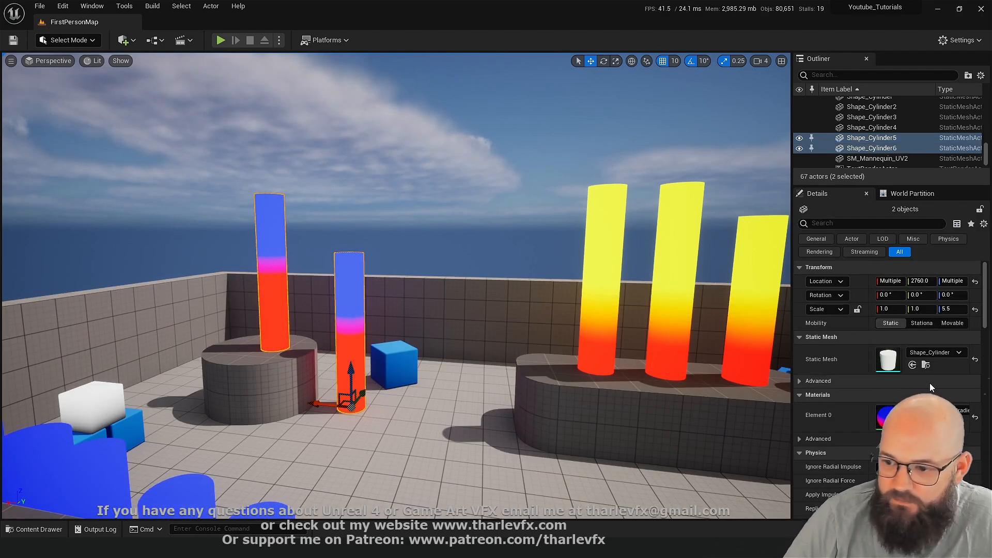
{"action": "left_click", "coordinate": [919, 411]}
{"action": "type", "text": "class"}
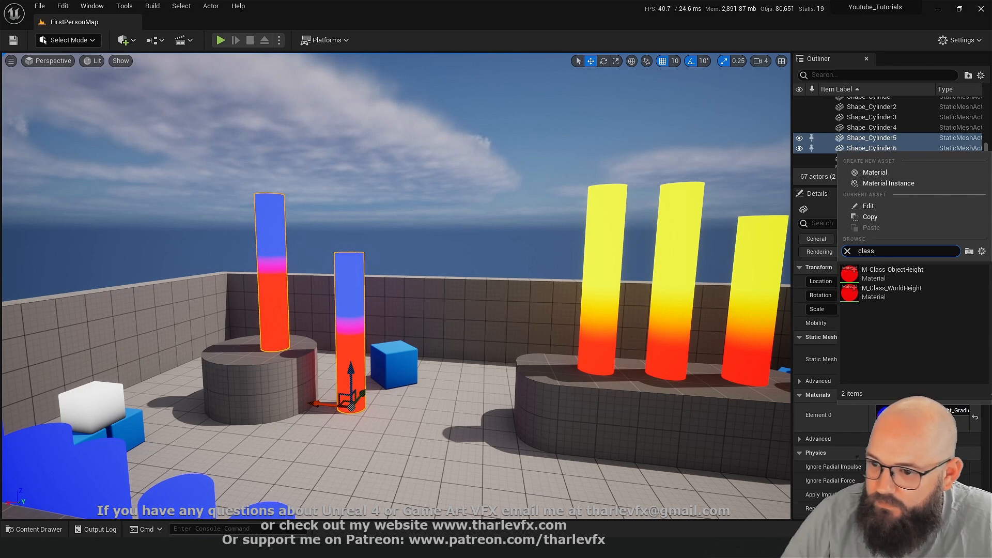
{"action": "left_click", "coordinate": [901, 272]}
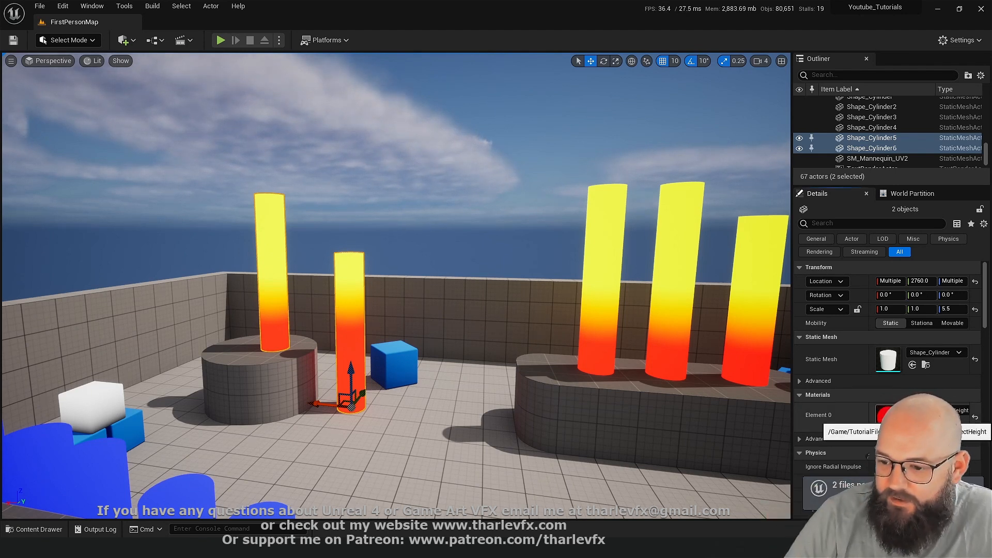
Step: Open M_Class_ObjectHeight in a maximized material editor and move the Absolute World Position node away from its mask to make room
{"action": "double_click", "coordinate": [885, 414]}
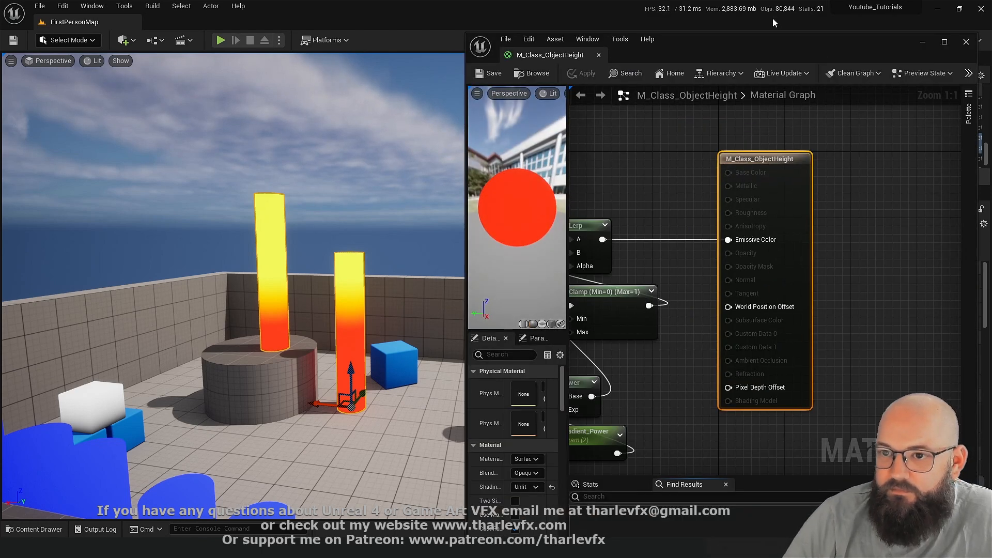
{"action": "double_click", "coordinate": [752, 43]}
{"action": "right_click_drag", "start_coordinate": [304, 345], "coordinate": [848, 236]}
{"action": "left_click", "coordinate": [537, 195]}
{"action": "left_click_drag", "start_coordinate": [391, 233], "coordinate": [332, 199]}
{"action": "left_click", "coordinate": [343, 237]}
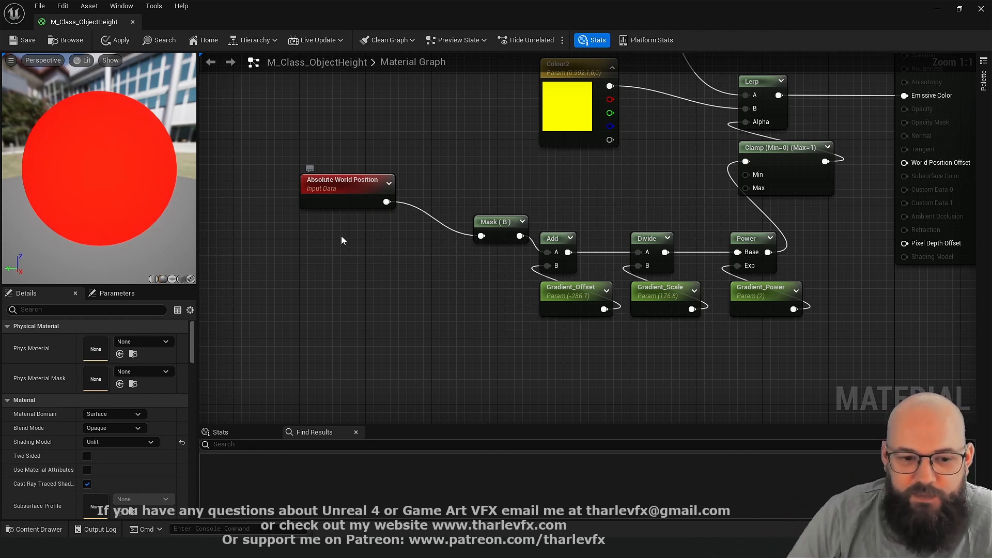
Step: Add an Object Position (ObjectPositionWS) node directly beneath the Absolute World Position node
{"action": "right_click", "coordinate": [302, 227]}
{"action": "type", "text": "objec pos"}
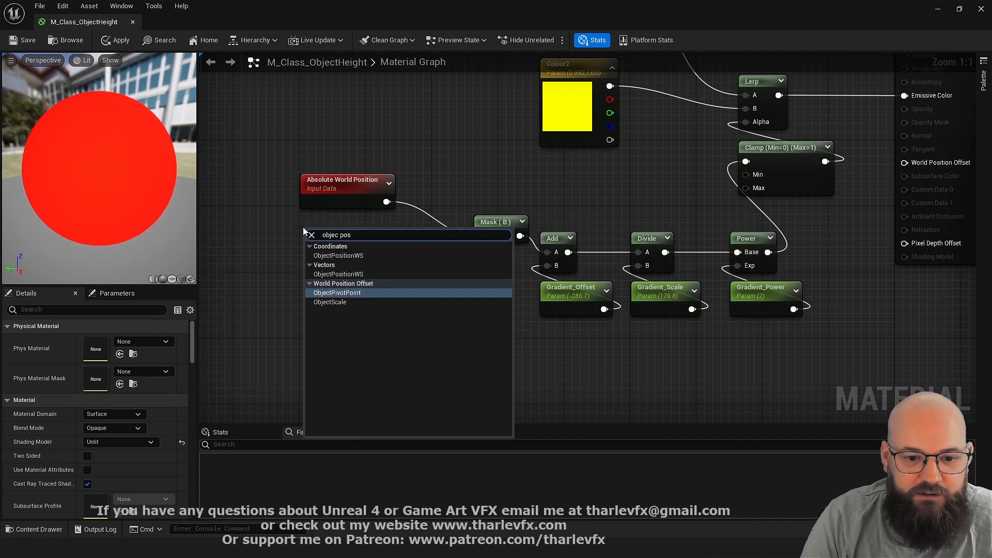
{"action": "key", "text": "Up"}
{"action": "key", "text": "Up"}
{"action": "key", "text": "Return"}
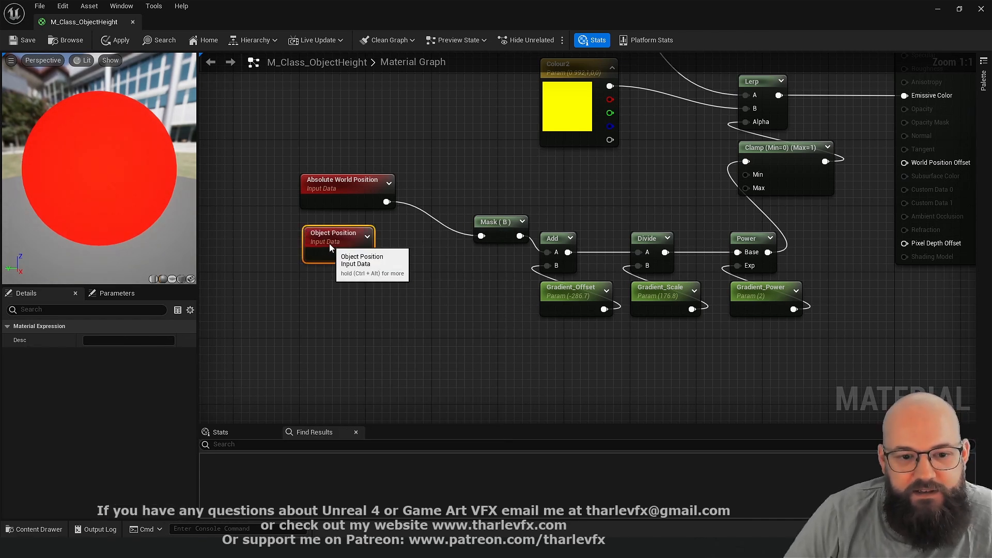
{"action": "left_click_drag", "start_coordinate": [330, 244], "coordinate": [328, 244]}
{"action": "left_click", "coordinate": [323, 297]}
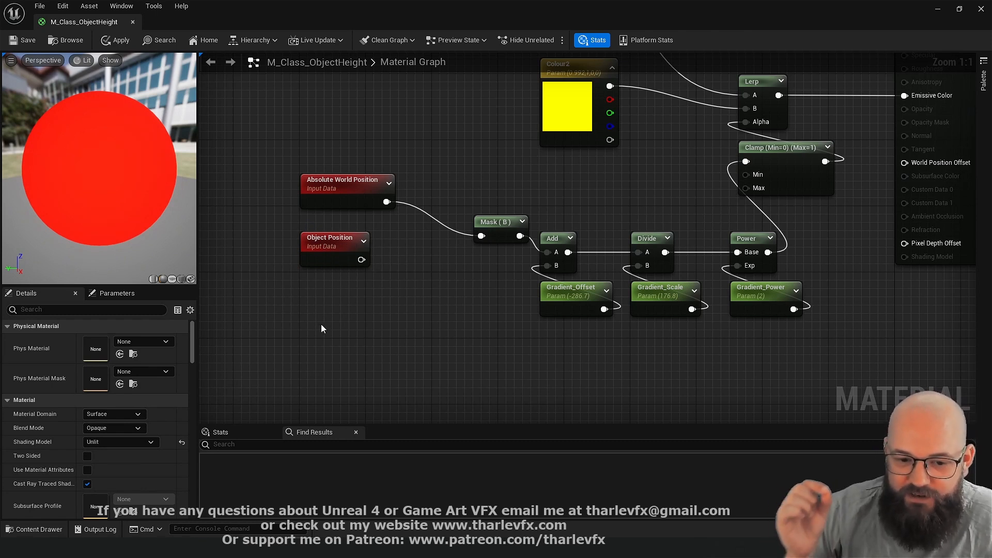
Step: Check the cylinders in the level, return to the M_Class_ObjectHeight graph, and shift both position nodes further from the Mask node
{"action": "left_click", "coordinate": [938, 9]}
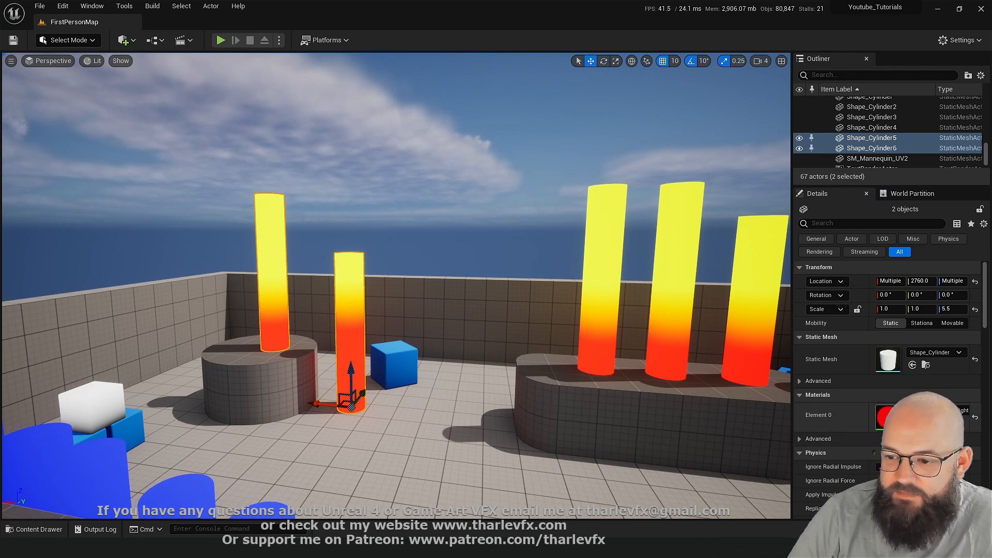
{"action": "double_click", "coordinate": [887, 417]}
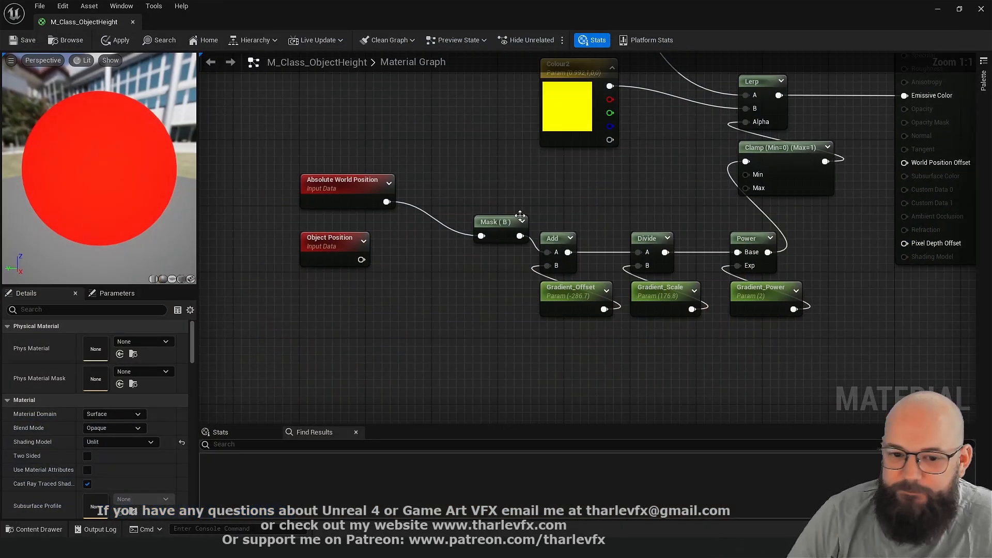
{"action": "left_click", "coordinate": [313, 244]}
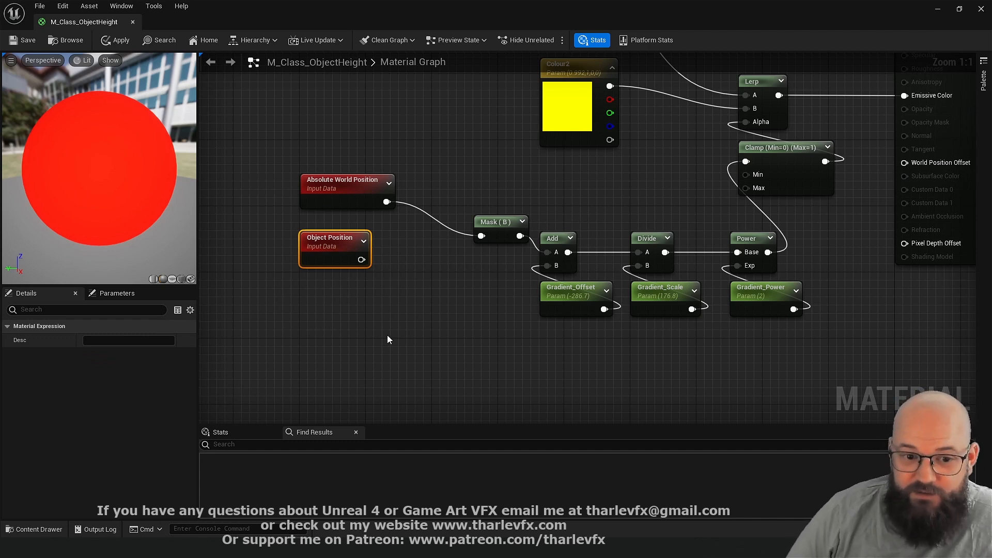
{"action": "left_click_drag", "start_coordinate": [361, 165], "coordinate": [291, 248]}
{"action": "left_click", "coordinate": [348, 248]}
{"action": "left_click_drag", "start_coordinate": [345, 201], "coordinate": [383, 194]}
{"action": "type", "text": "-"}
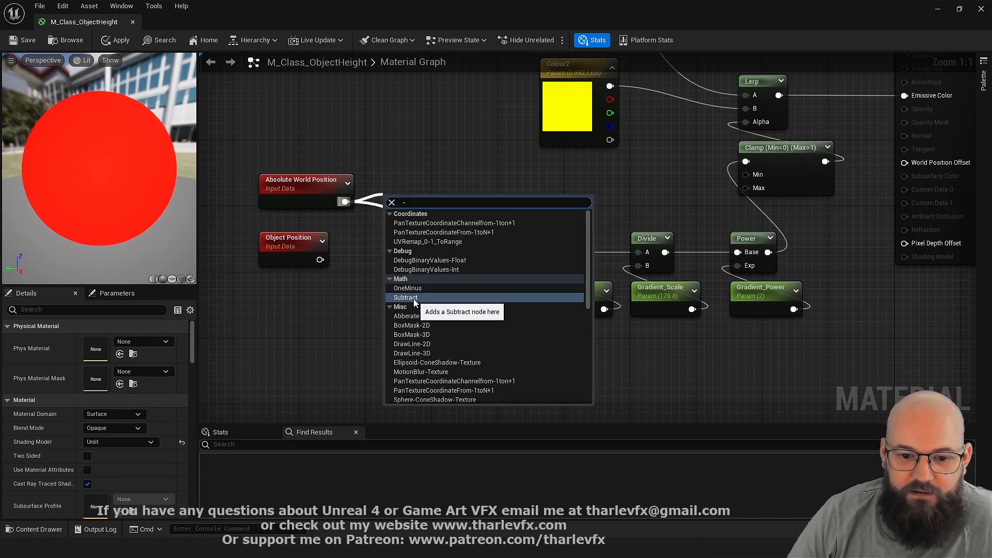
{"action": "key", "text": "Escape"}
Step: Connect Object Position to a new ComponentMask with only the B channel enabled, and place both masks beside their position nodes
{"action": "left_click_drag", "start_coordinate": [320, 259], "coordinate": [390, 266]}
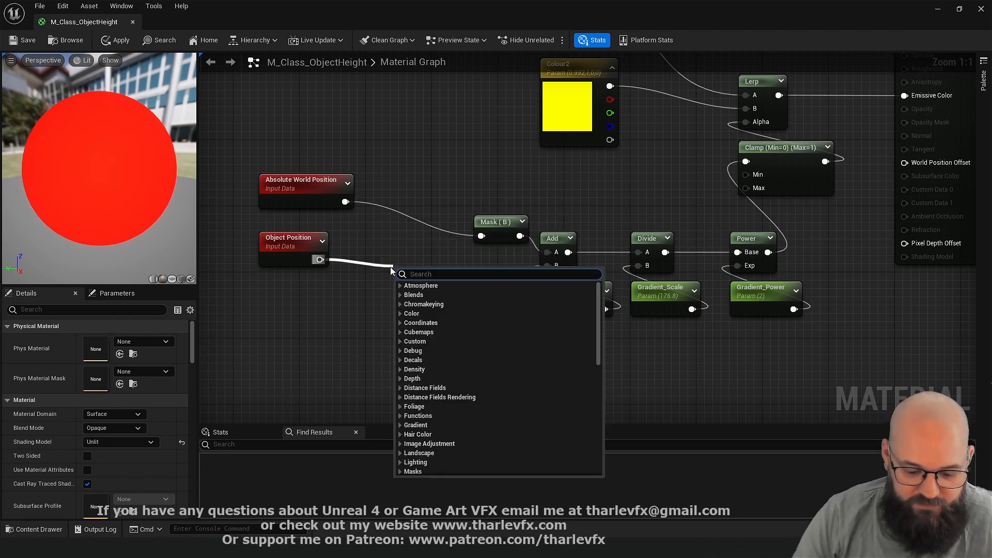
{"action": "type", "text": "mask"}
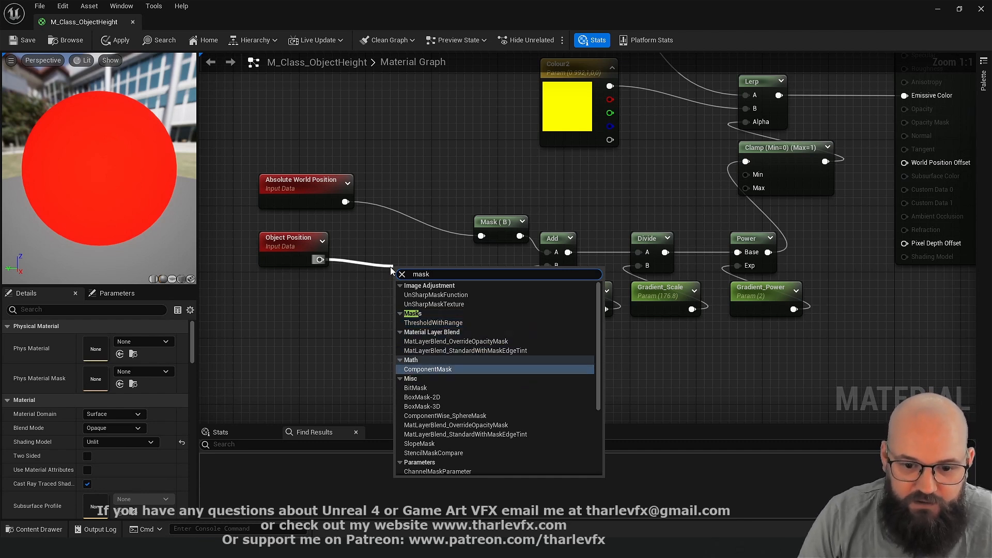
{"action": "key", "text": "Return"}
{"action": "left_click_drag", "start_coordinate": [496, 227], "coordinate": [390, 194]}
{"action": "left_click_drag", "start_coordinate": [431, 280], "coordinate": [363, 253]}
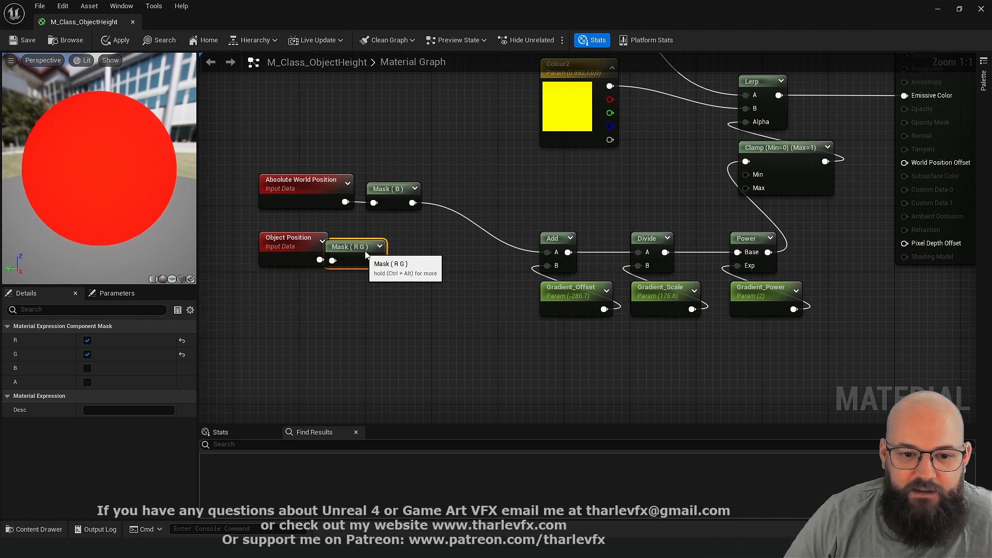
{"action": "left_click", "coordinate": [87, 354]}
{"action": "left_click", "coordinate": [87, 367]}
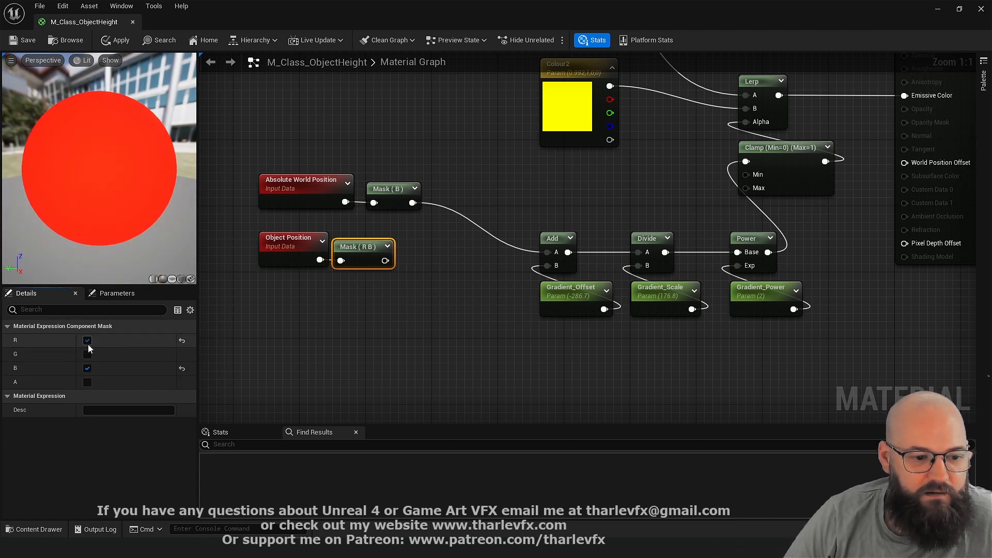
{"action": "left_click", "coordinate": [87, 341]}
{"action": "left_click", "coordinate": [464, 222]}
Step: Subtract the masked Object Position from the masked Absolute World Position and feed the result into the Add node's A input
{"action": "left_click_drag", "start_coordinate": [412, 203], "coordinate": [460, 206]}
{"action": "type", "text": "-"}
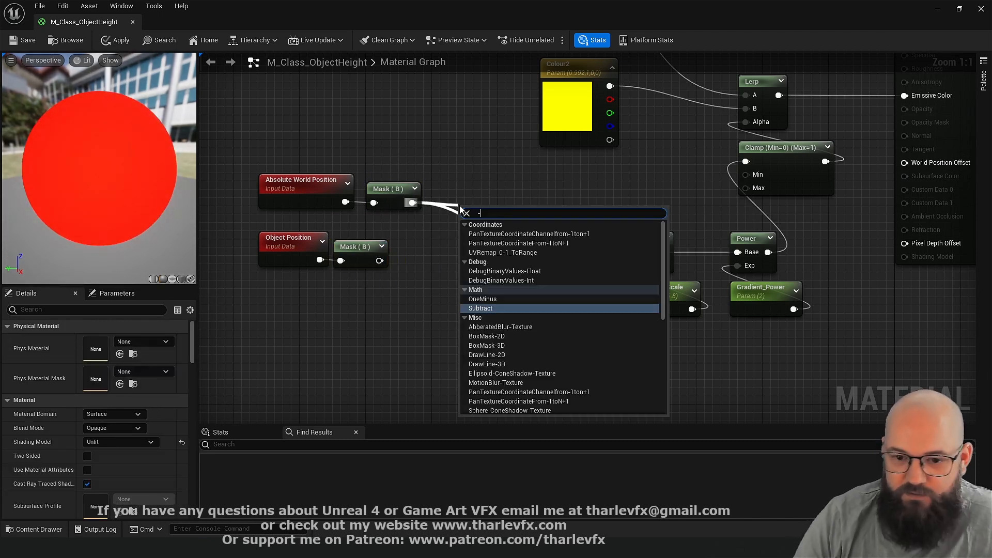
{"action": "left_click", "coordinate": [487, 307]}
{"action": "left_click_drag", "start_coordinate": [444, 249], "coordinate": [472, 215]}
{"action": "left_click", "coordinate": [537, 231]}
{"action": "left_click_drag", "start_coordinate": [527, 247], "coordinate": [547, 252]}
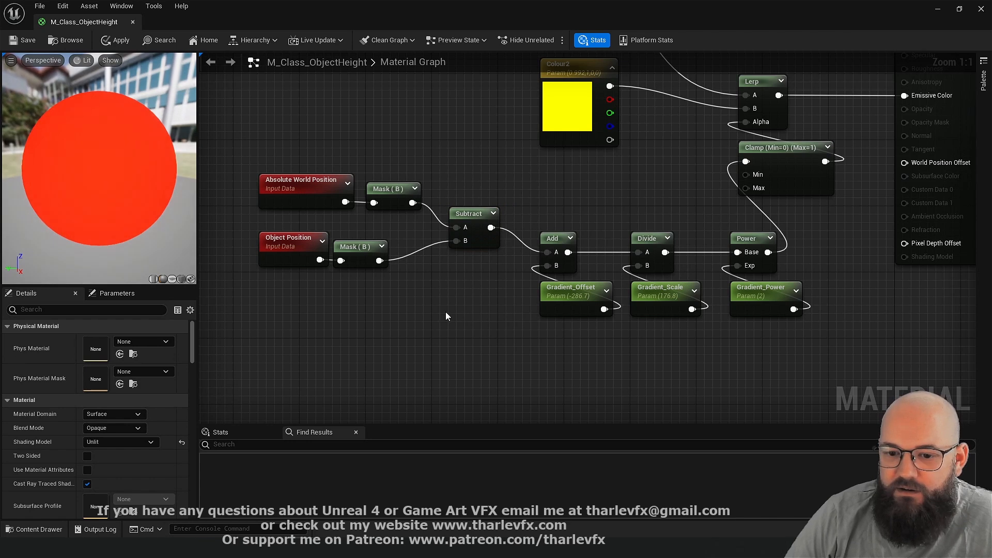
Step: Set Gradient_Offset's default value to 0 and Gradient_Scale's default value to 128
{"action": "left_click", "coordinate": [571, 303]}
{"action": "left_click", "coordinate": [114, 368]}
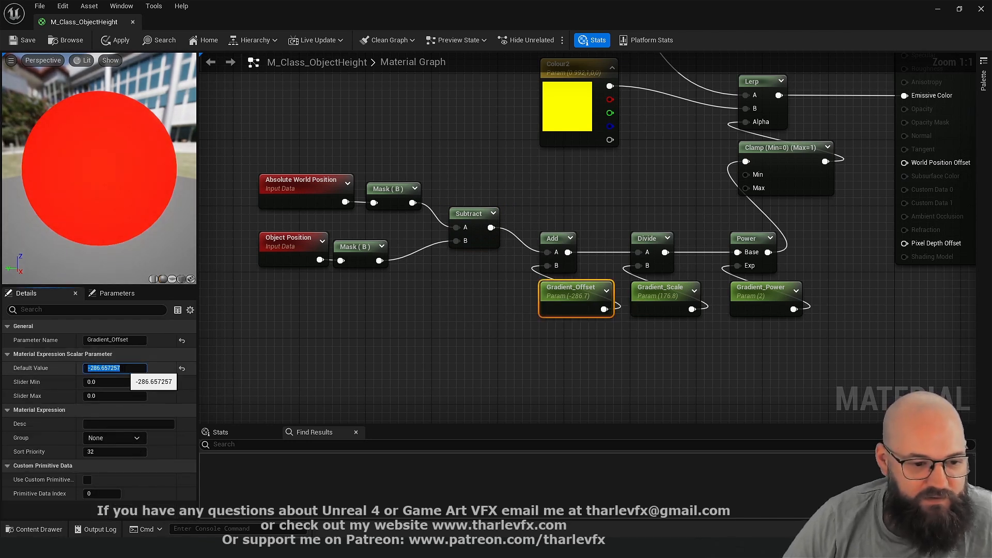
{"action": "type", "text": "0"}
{"action": "key", "text": "Return"}
{"action": "left_click", "coordinate": [664, 305]}
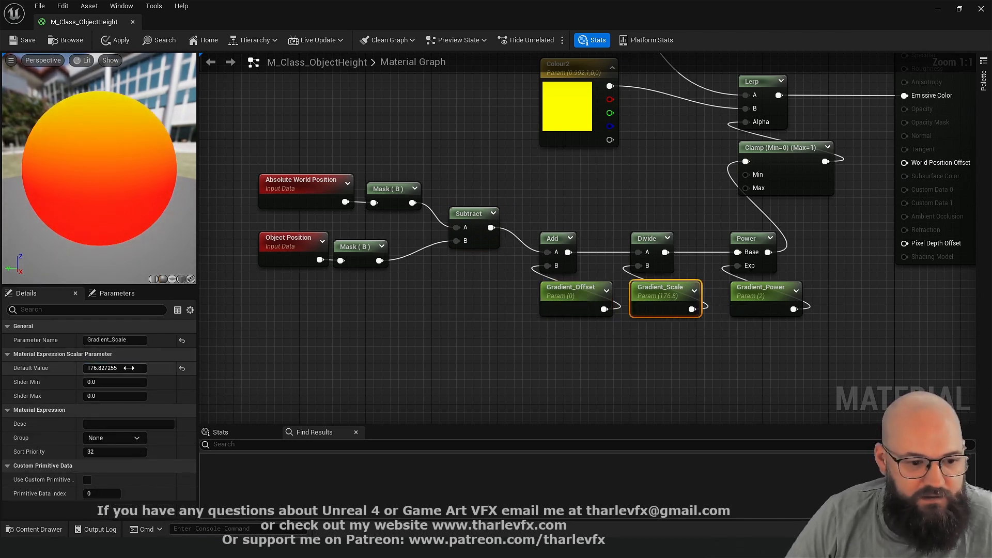
{"action": "left_click", "coordinate": [128, 368]}
{"action": "key", "text": "Return"}
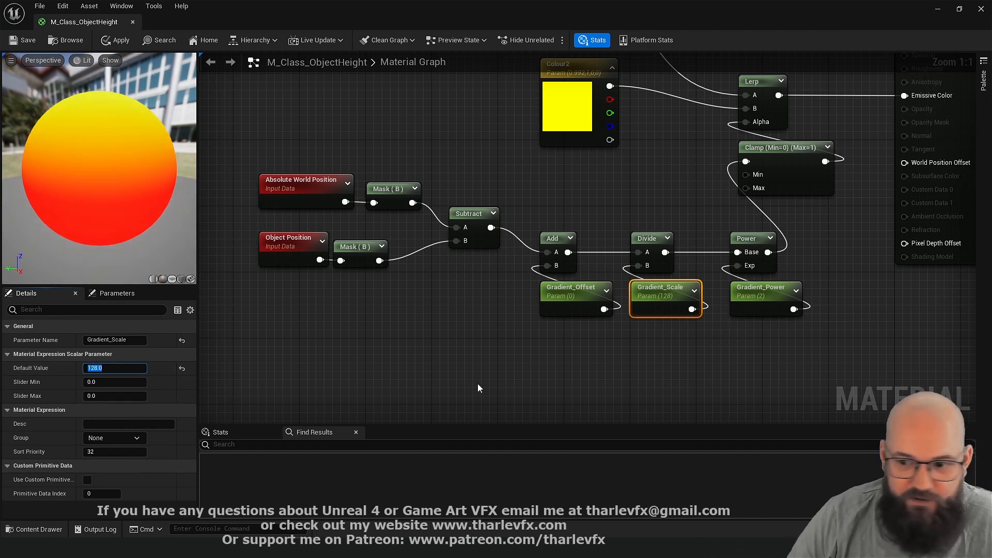
{"action": "left_click", "coordinate": [444, 379]}
Step: Set Gradient_Power's default value to 1 and apply the material changes
{"action": "left_click", "coordinate": [770, 307]}
{"action": "left_click_drag", "start_coordinate": [105, 368], "coordinate": [90, 368]}
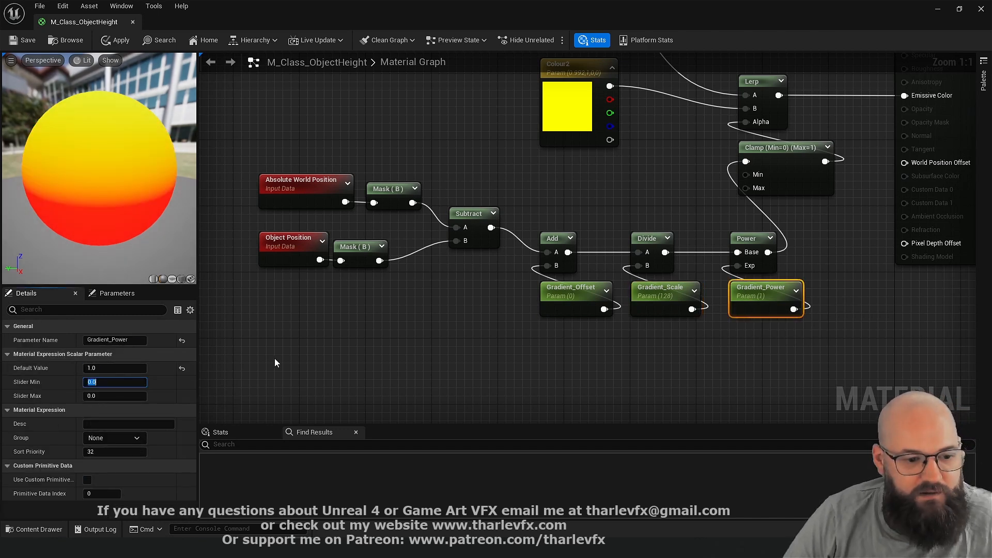
{"action": "left_click", "coordinate": [572, 191]}
{"action": "left_click", "coordinate": [117, 39]}
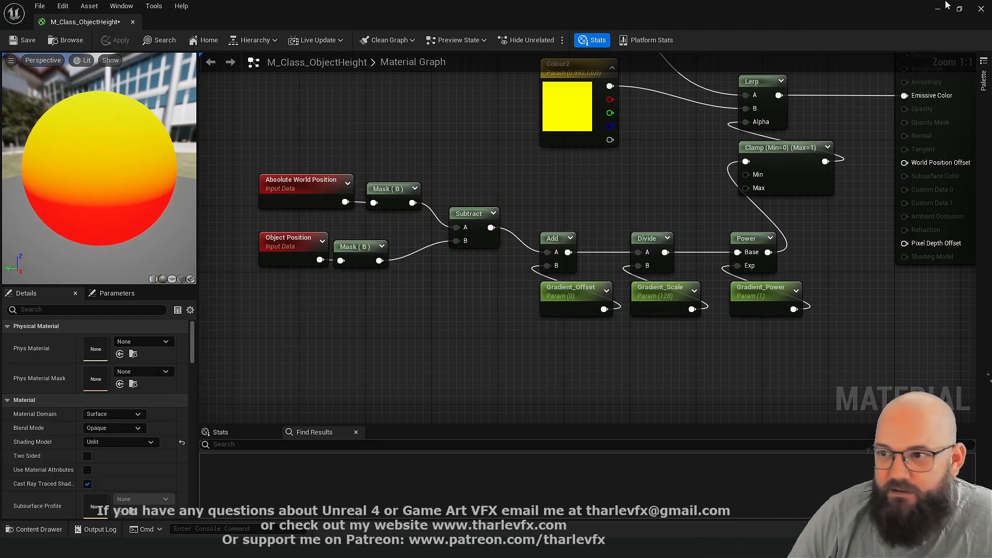
Step: Restore the material editor to a smaller window beside the level and adjust Gradient_Offset's default value to about -0.6
{"action": "left_click", "coordinate": [961, 11]}
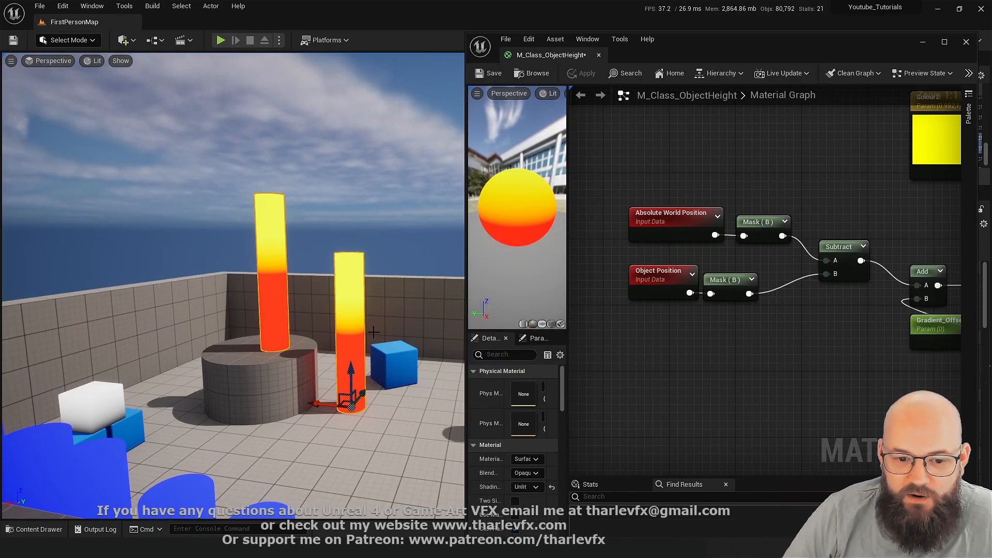
{"action": "right_click_drag", "start_coordinate": [838, 397], "coordinate": [760, 381]}
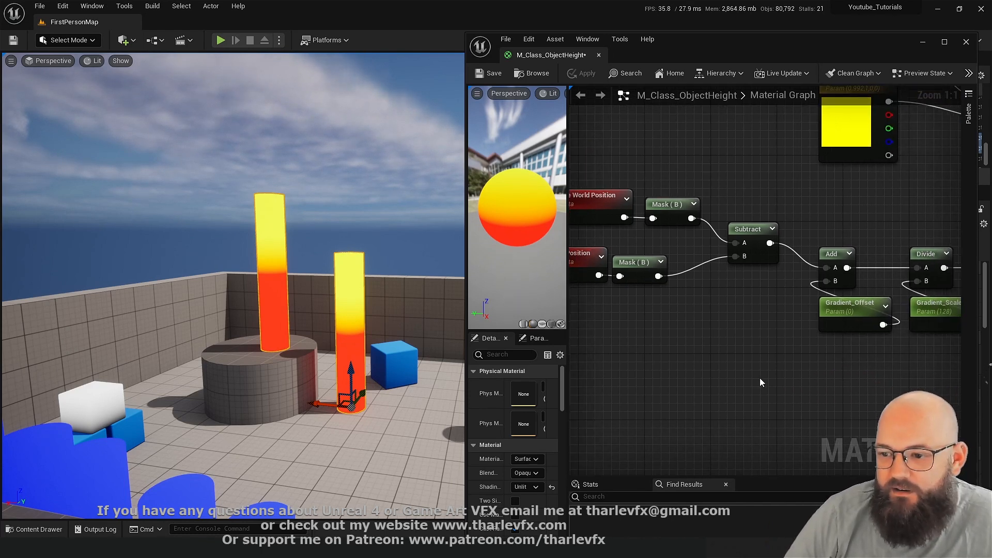
{"action": "right_click_drag", "start_coordinate": [765, 338], "coordinate": [597, 331]}
{"action": "left_click", "coordinate": [668, 308]}
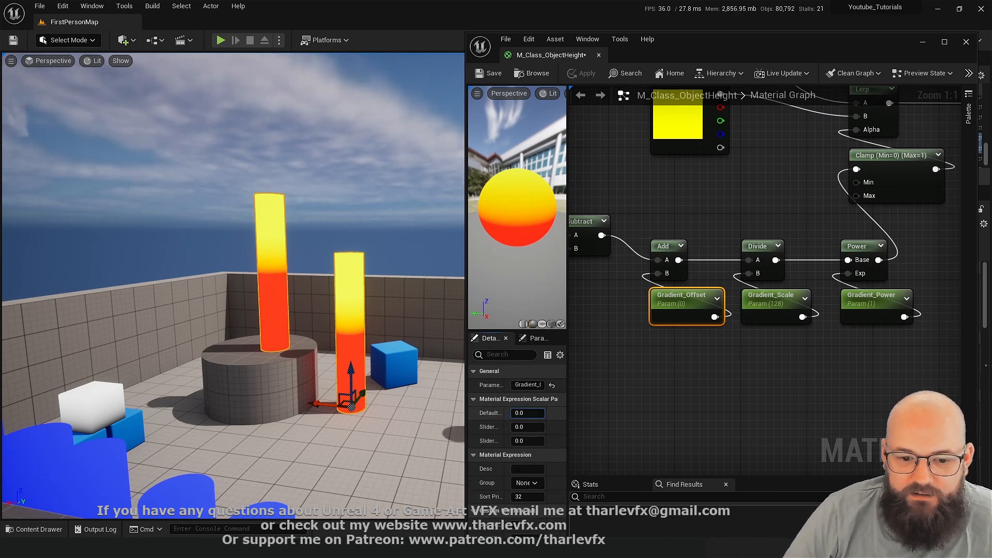
{"action": "mouse_move", "coordinate": [527, 413]}
{"action": "left_mouse_down"}
{"action": "mouse_move", "coordinate": [558, 413]}
{"action": "mouse_move", "coordinate": [517, 413]}
{"action": "left_mouse_up"}
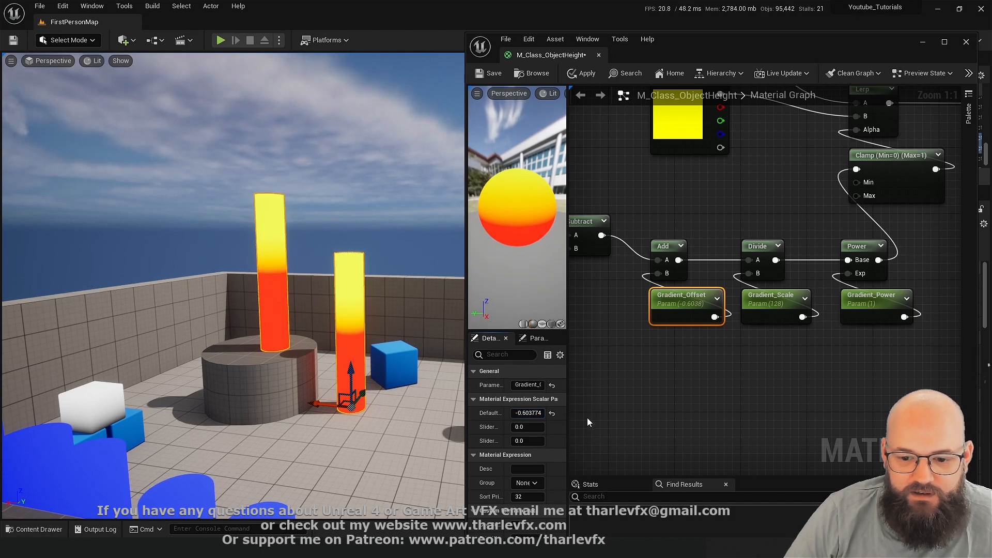
{"action": "left_click", "coordinate": [758, 357]}
Step: Set Gradient_Scale's default value to 50 after trying a larger scale
{"action": "left_click", "coordinate": [771, 307]}
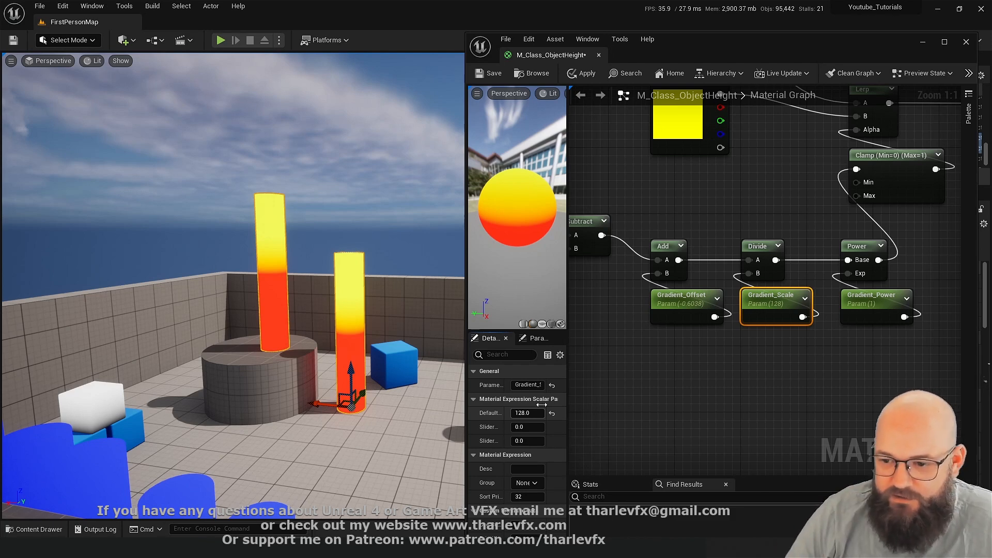
{"action": "left_click_drag", "start_coordinate": [525, 411], "coordinate": [535, 411]}
{"action": "left_click", "coordinate": [525, 413]}
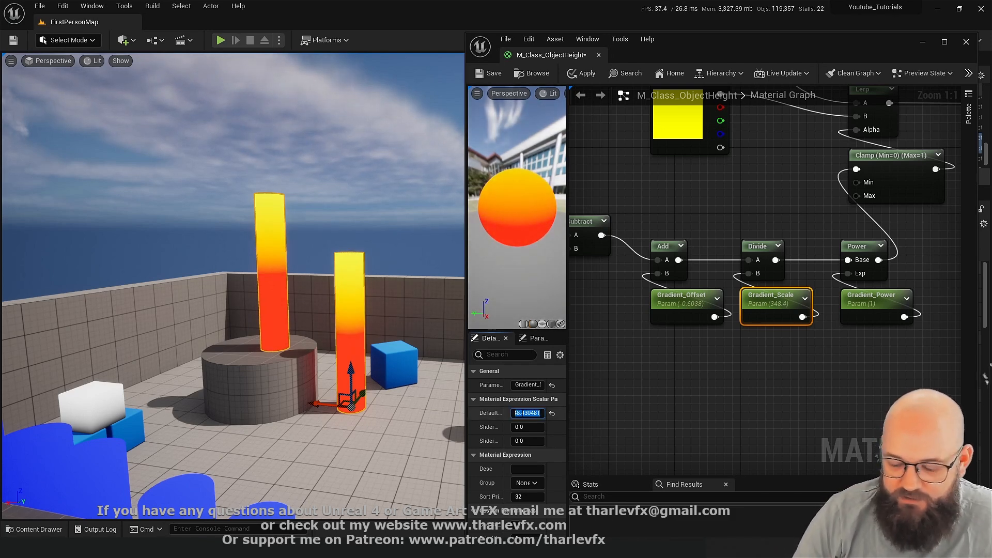
{"action": "type", "text": "50"}
{"action": "key", "text": "Return"}
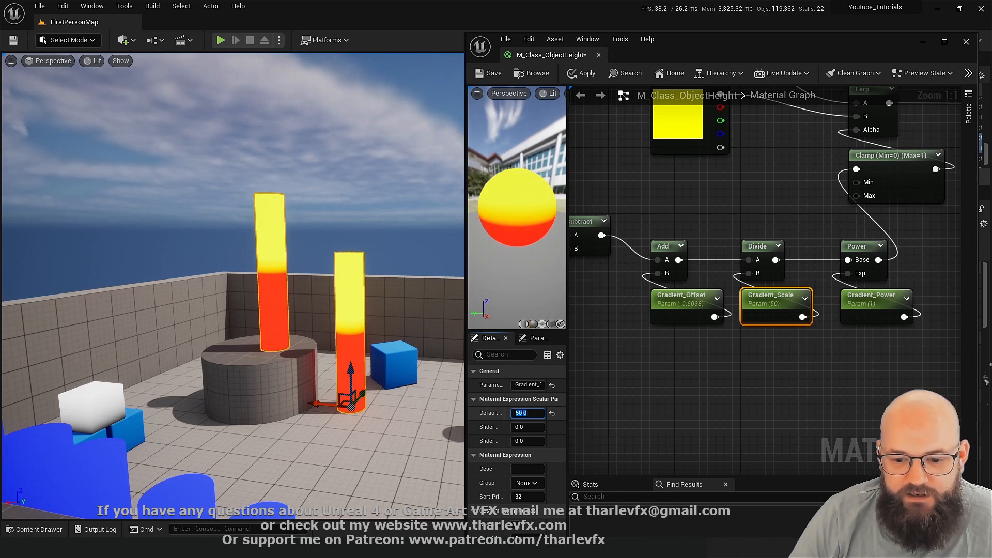
Step: Try Gradient_Scale default values of 1, 10, 100, 50 and 5000 to compare gradient softness on the cylinders
{"action": "type", "text": "1"}
{"action": "key", "text": "Return"}
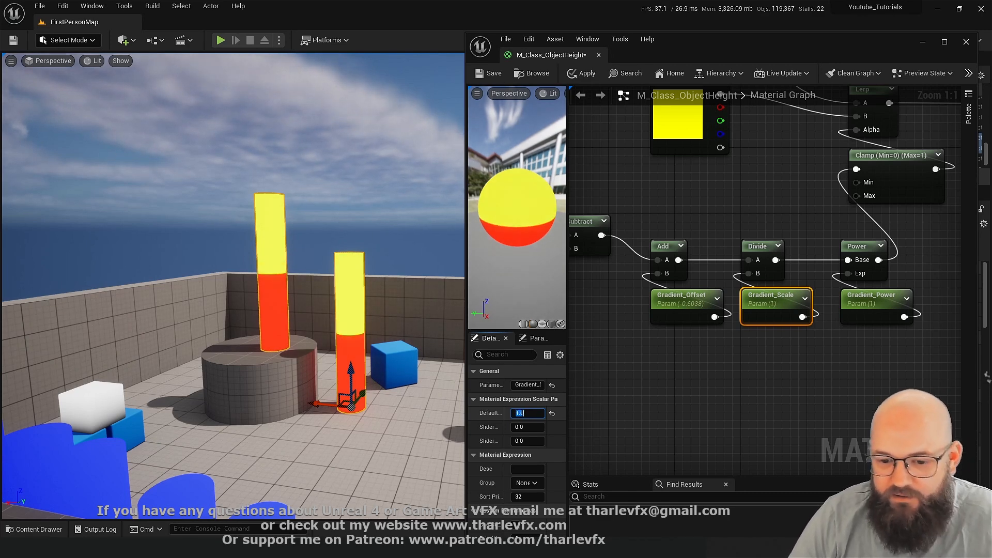
{"action": "key", "text": "Return"}
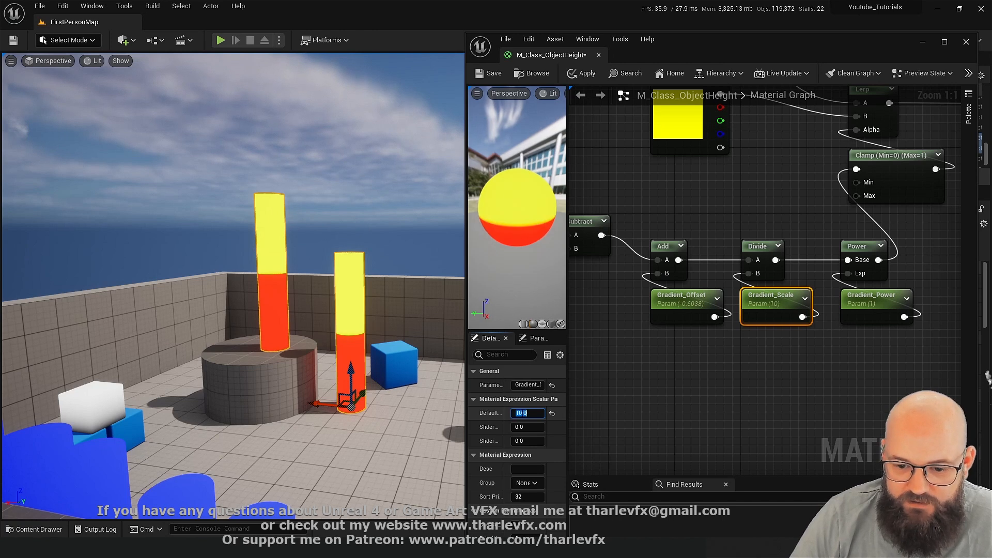
{"action": "type", "text": "100"}
{"action": "key", "text": "Return"}
{"action": "type", "text": "50"}
{"action": "key", "text": "Return"}
{"action": "type", "text": "0"}
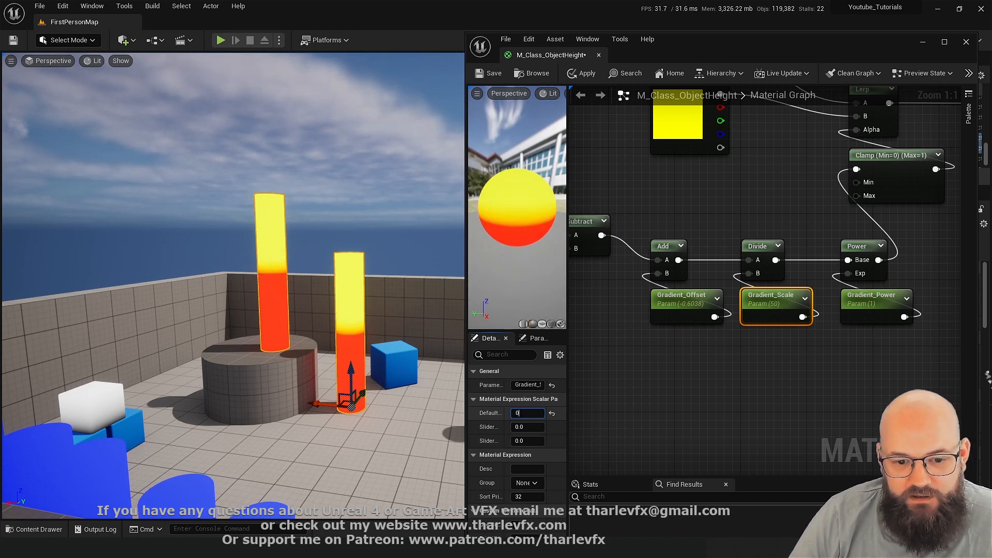
{"action": "type", "text": "0"}
{"action": "key", "text": "Return"}
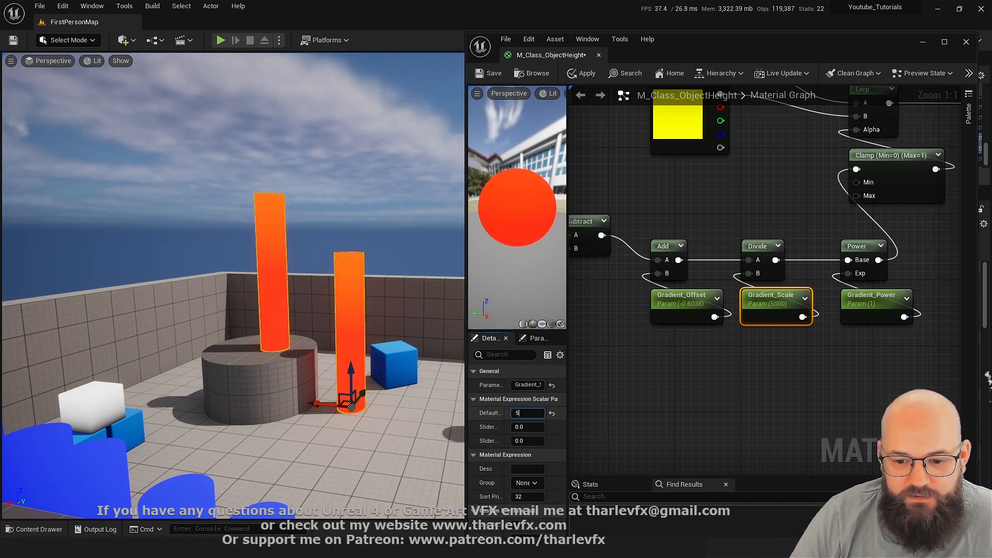
Step: Set Gradient_Scale's default value to 250 after trying 500
{"action": "type", "text": "500"}
{"action": "key", "text": "Return"}
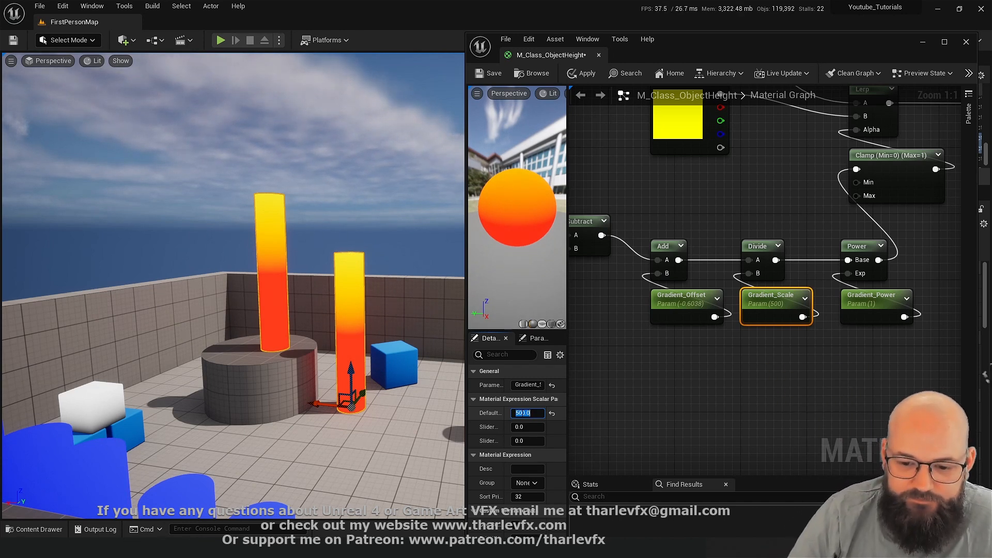
{"action": "type", "text": "250"}
{"action": "key", "text": "Return"}
Step: Try other default values for Gradient_Power, including 0, and restore it to 1
{"action": "left_click", "coordinate": [873, 303]}
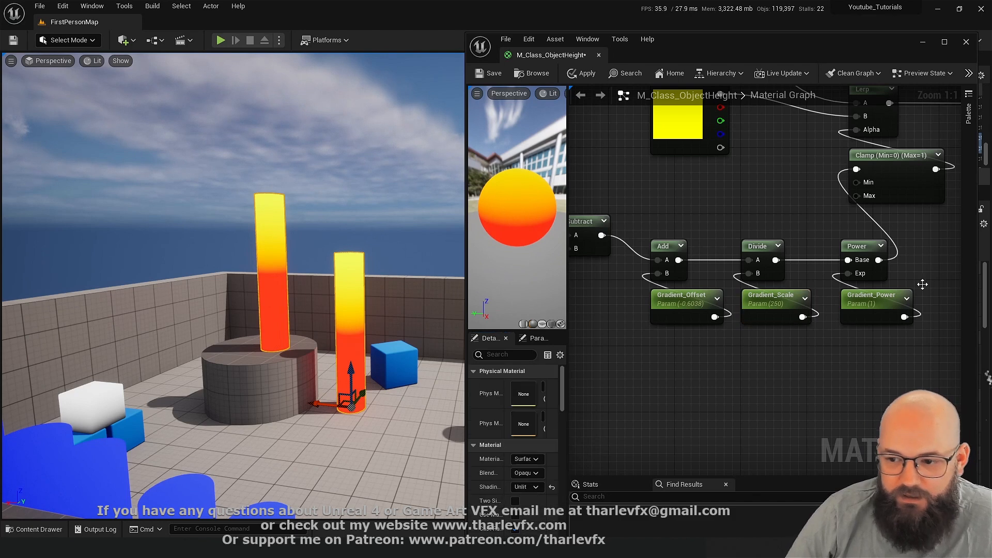
{"action": "left_click", "coordinate": [527, 412]}
{"action": "type", "text": "8"}
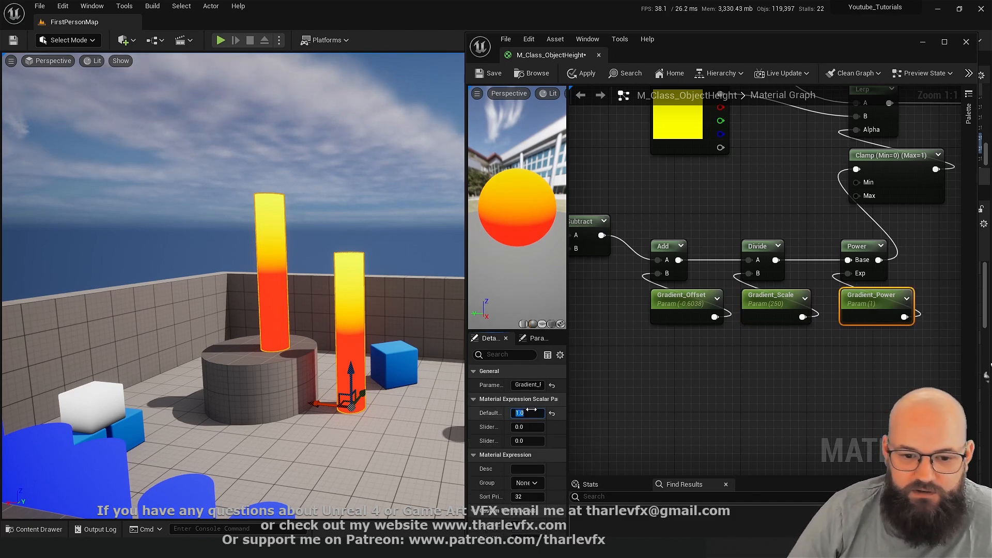
{"action": "key", "text": "Return"}
{"action": "type", "text": "0.1"}
{"action": "key", "text": "Return"}
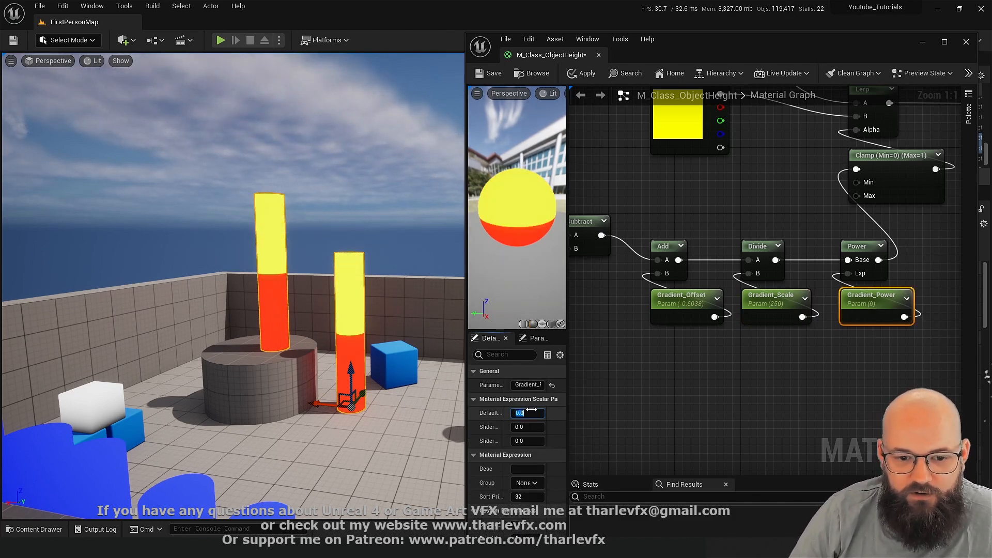
{"action": "type", "text": "1"}
{"action": "key", "text": "Return"}
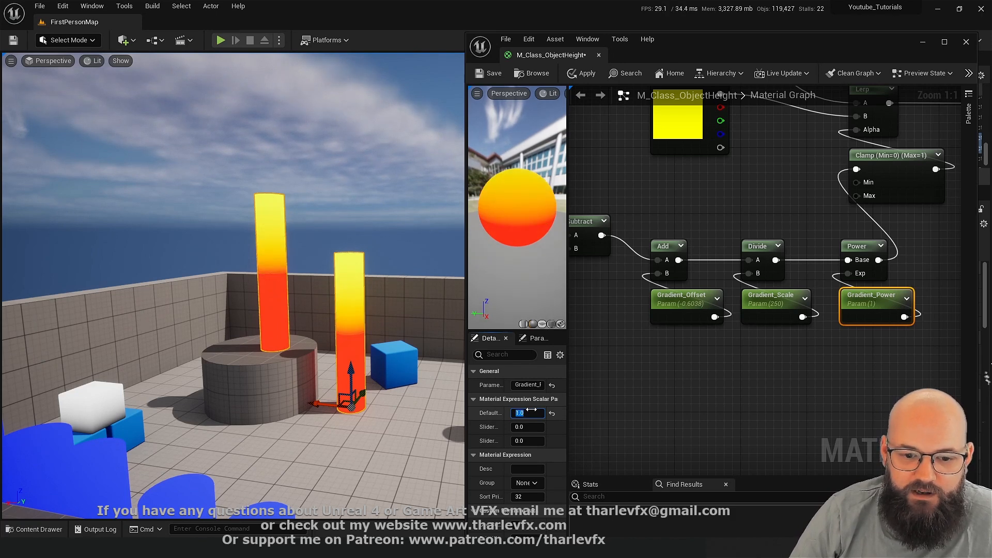
{"action": "left_click", "coordinate": [739, 425]}
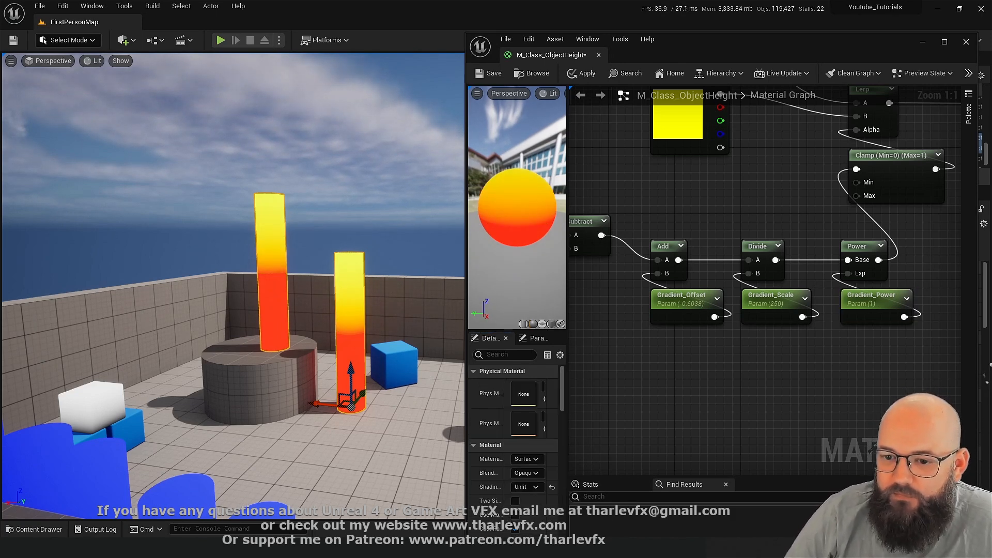
Step: Save the M_Class_ObjectHeight material and close its editor
{"action": "right_click_drag", "start_coordinate": [576, 315], "coordinate": [845, 356]}
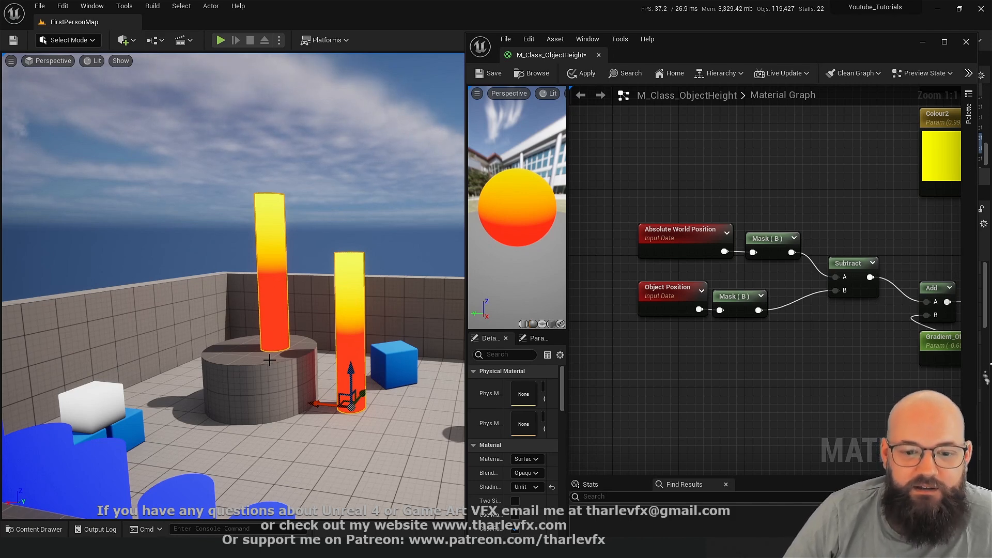
{"action": "right_click_drag", "start_coordinate": [852, 401], "coordinate": [711, 389]}
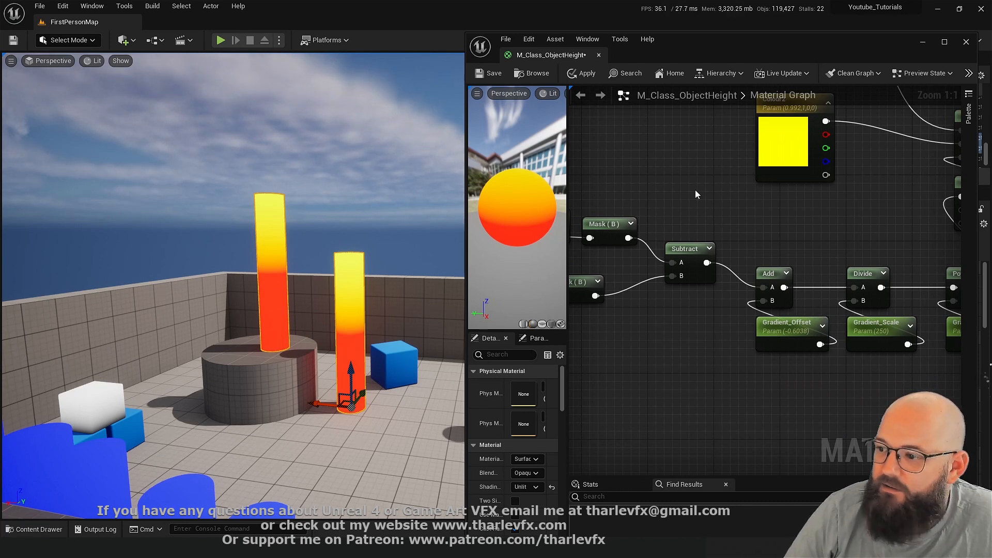
{"action": "left_click", "coordinate": [494, 73]}
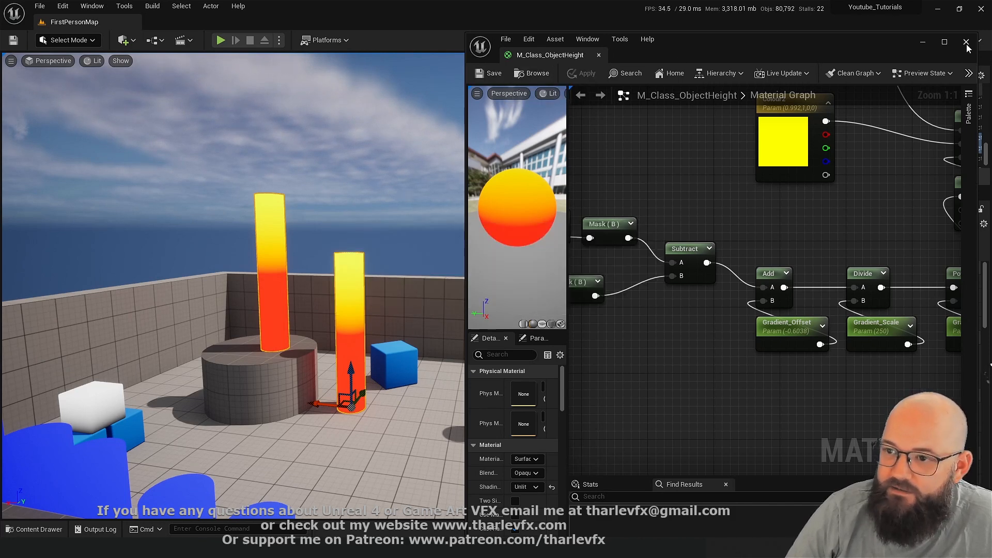
{"action": "left_click", "coordinate": [965, 42]}
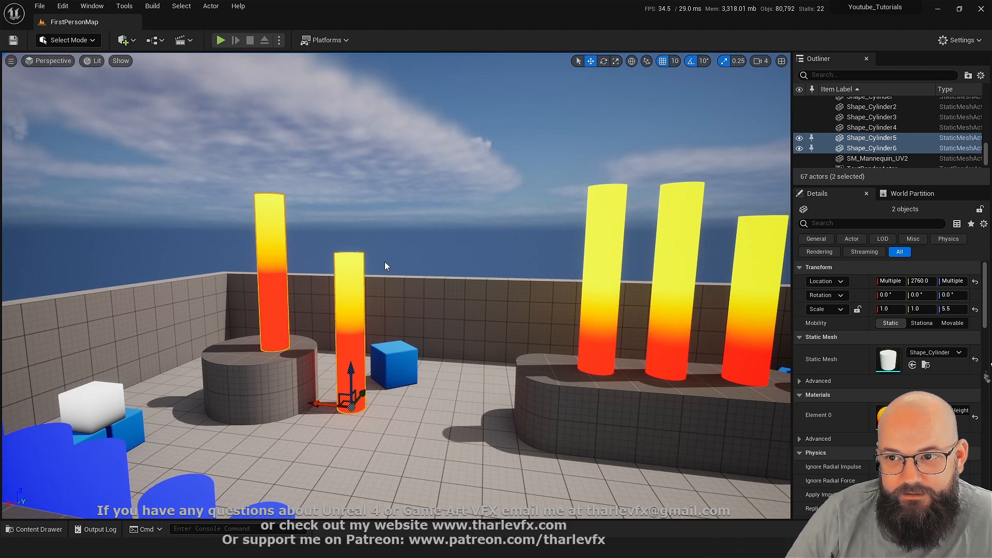
Step: Switch the level editor to Foliage mode and select the foliage type of the blue and pink cylinders on the ramp
{"action": "left_click", "coordinate": [561, 258]}
{"action": "right_click", "coordinate": [530, 257]}
{"action": "left_click", "coordinate": [505, 249]}
{"action": "right_click_drag", "start_coordinate": [505, 248], "coordinate": [310, 273]}
{"action": "mouse_move", "coordinate": [444, 229]}
{"action": "right_mouse_down"}
{"action": "mouse_move", "coordinate": [548, 237]}
{"action": "mouse_move", "coordinate": [496, 259]}
{"action": "mouse_move", "coordinate": [444, 229]}
{"action": "right_mouse_up"}
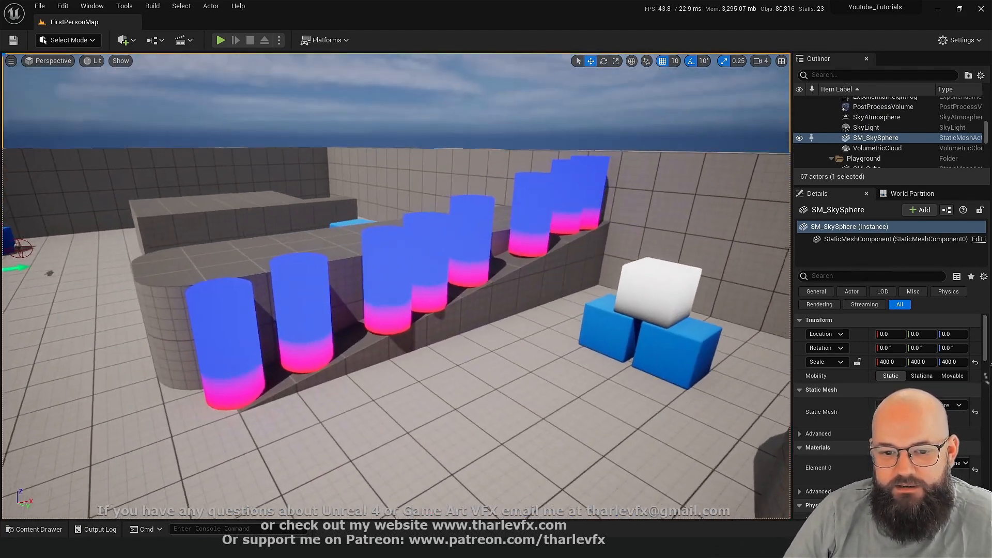
{"action": "left_click", "coordinate": [416, 257]}
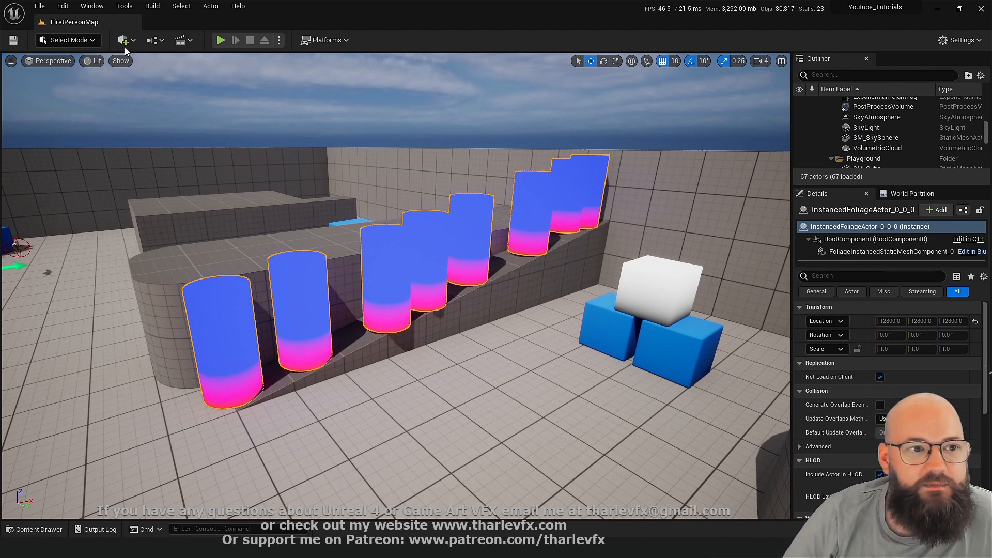
{"action": "left_click", "coordinate": [67, 41]}
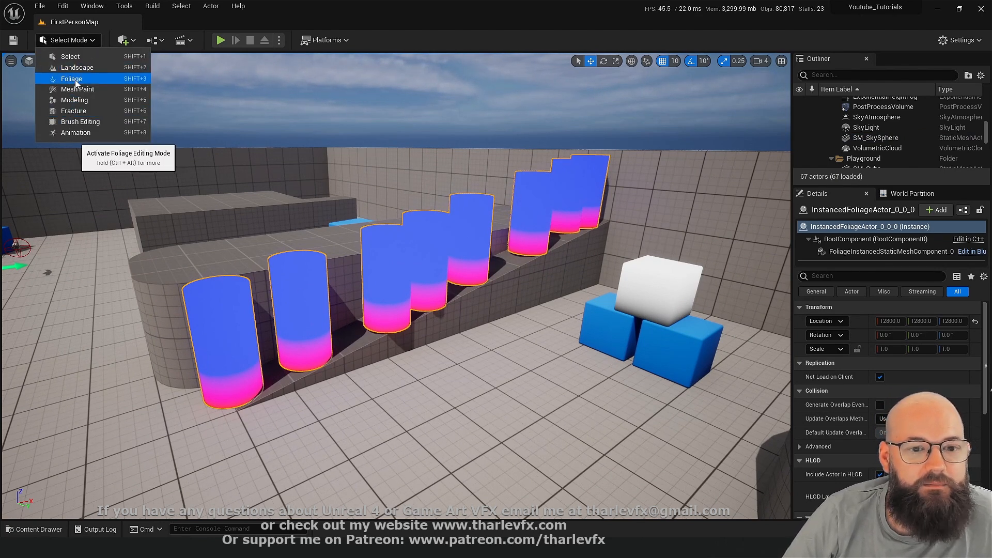
{"action": "left_click", "coordinate": [73, 79]}
{"action": "left_click", "coordinate": [17, 326]}
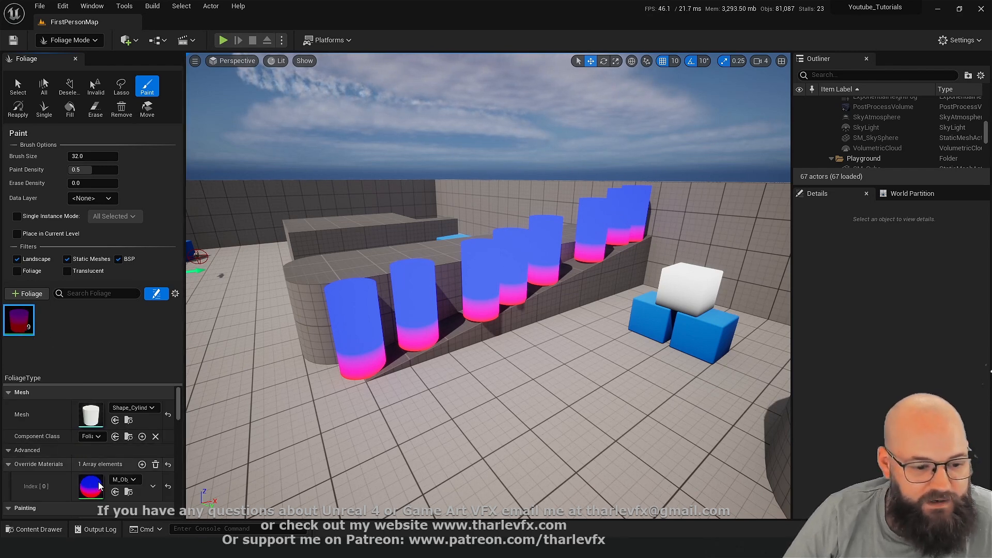
Step: Set the cylinder foliage type's override material to M_Class_ObjectHeight
{"action": "left_click", "coordinate": [124, 479]}
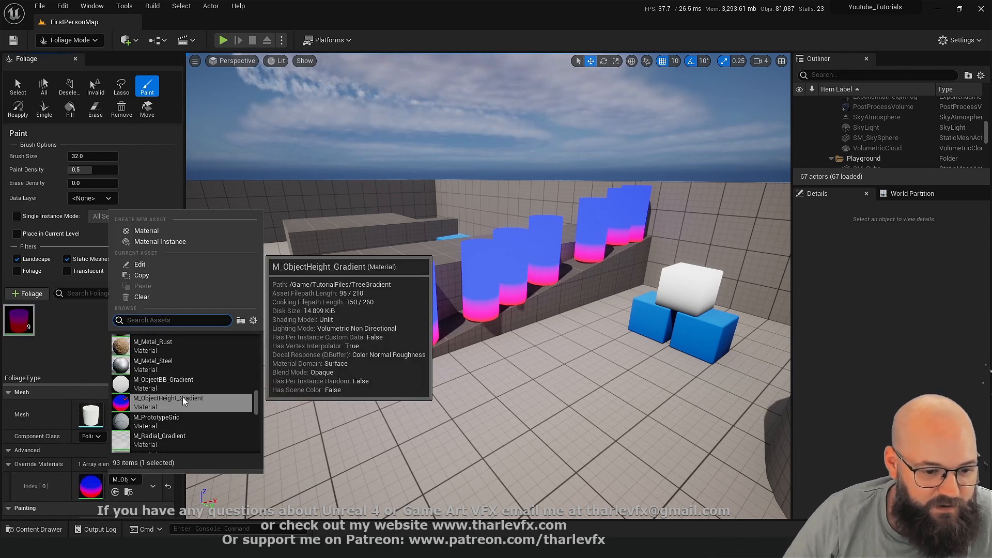
{"action": "type", "text": "class"}
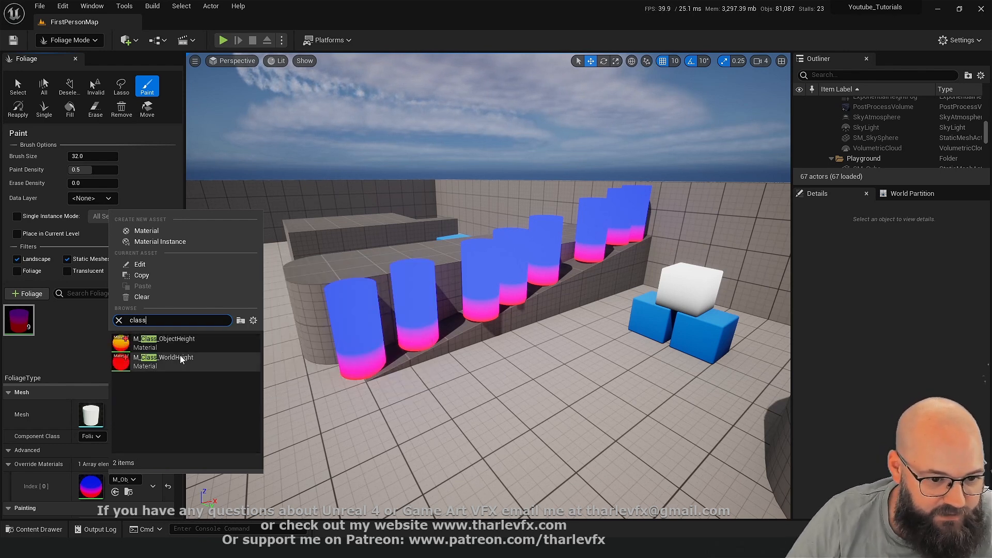
{"action": "left_click", "coordinate": [197, 340]}
Step: Compare the gradient on the ramp's foliage cylinders with the gradient on the separately placed tall cylinders
{"action": "right_click_drag", "start_coordinate": [532, 341], "coordinate": [486, 391]}
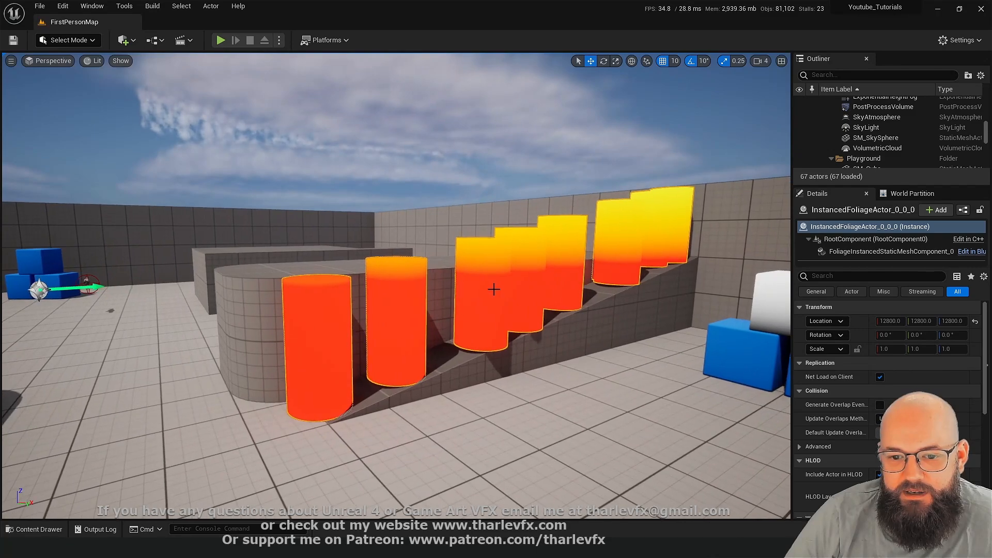
{"action": "right_click_drag", "start_coordinate": [465, 289], "coordinate": [409, 310]}
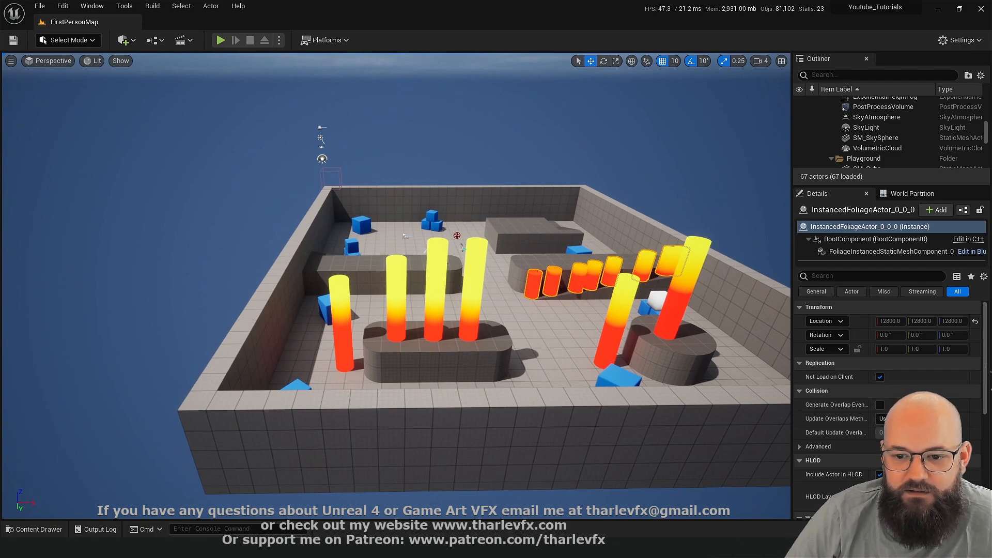
{"action": "mouse_move", "coordinate": [516, 369]}
{"action": "right_mouse_down"}
{"action": "mouse_move", "coordinate": [583, 362]}
{"action": "mouse_move", "coordinate": [515, 369]}
{"action": "right_mouse_up"}
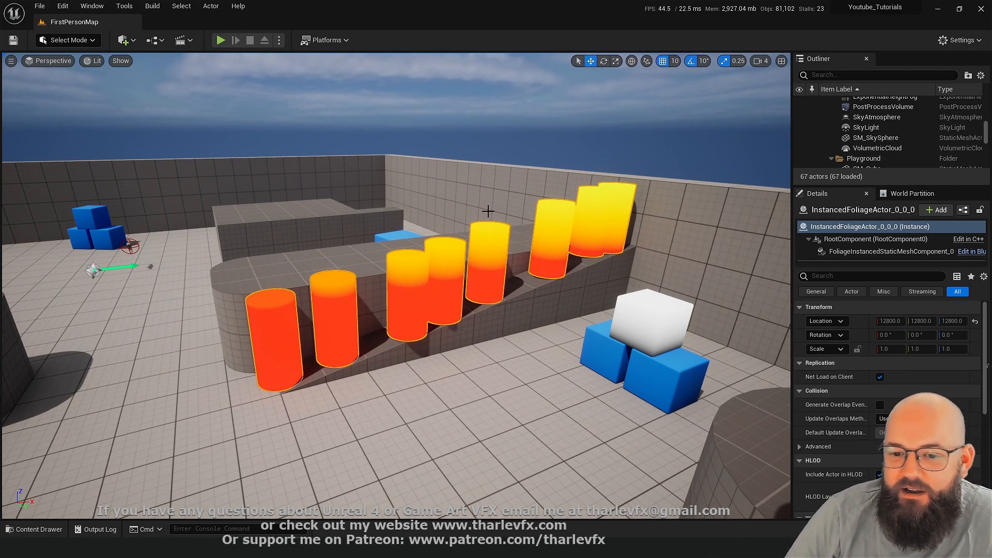
{"action": "mouse_move", "coordinate": [440, 277]}
{"action": "right_mouse_down"}
{"action": "mouse_move", "coordinate": [610, 269]}
{"action": "mouse_move", "coordinate": [733, 289]}
{"action": "mouse_move", "coordinate": [441, 277]}
{"action": "right_mouse_up"}
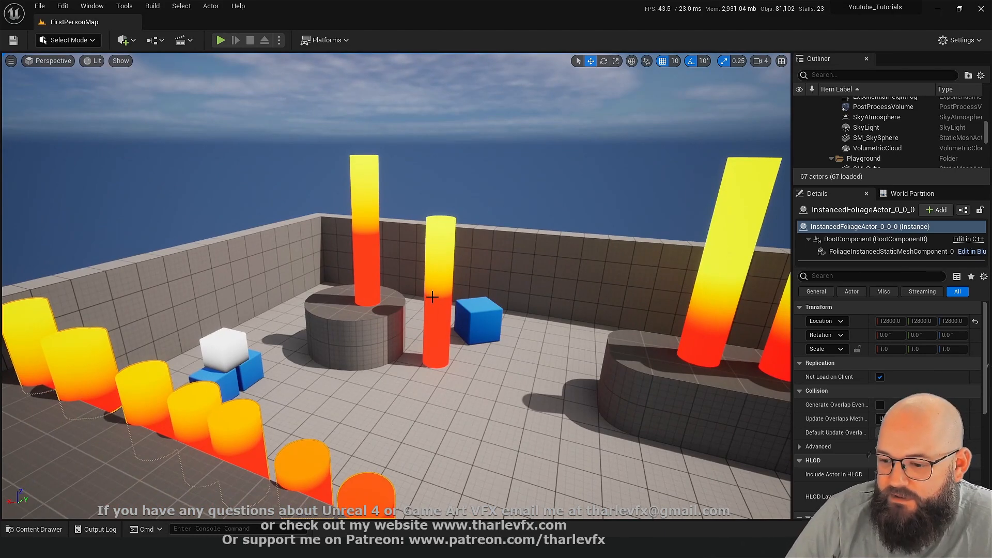
{"action": "right_click_drag", "start_coordinate": [448, 344], "coordinate": [412, 257]}
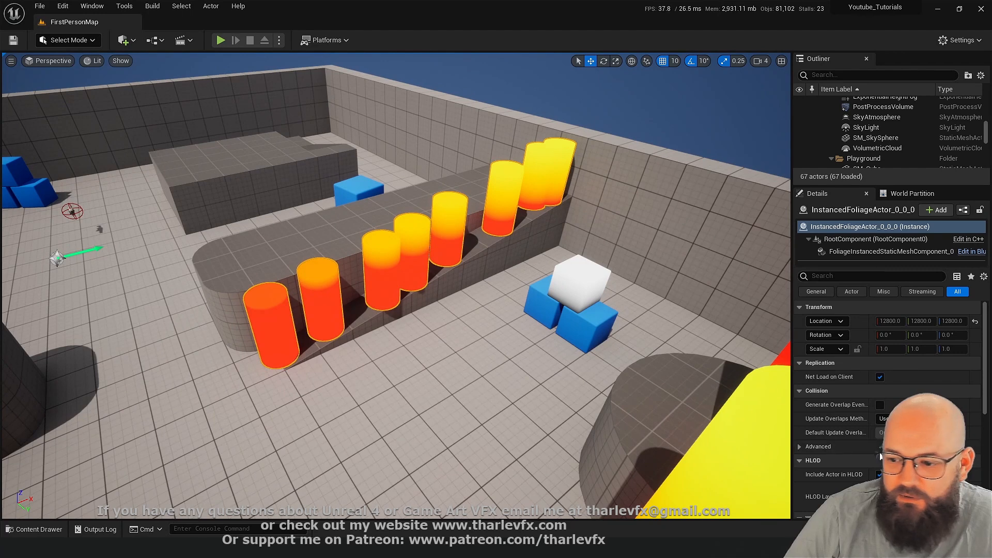
{"action": "scroll", "coordinate": [866, 408], "scroll_direction": "down", "scroll_amount": 4}
{"action": "scroll", "coordinate": [866, 408], "scroll_direction": "up", "scroll_amount": 4}
{"action": "right_click_drag", "start_coordinate": [620, 331], "coordinate": [531, 350]}
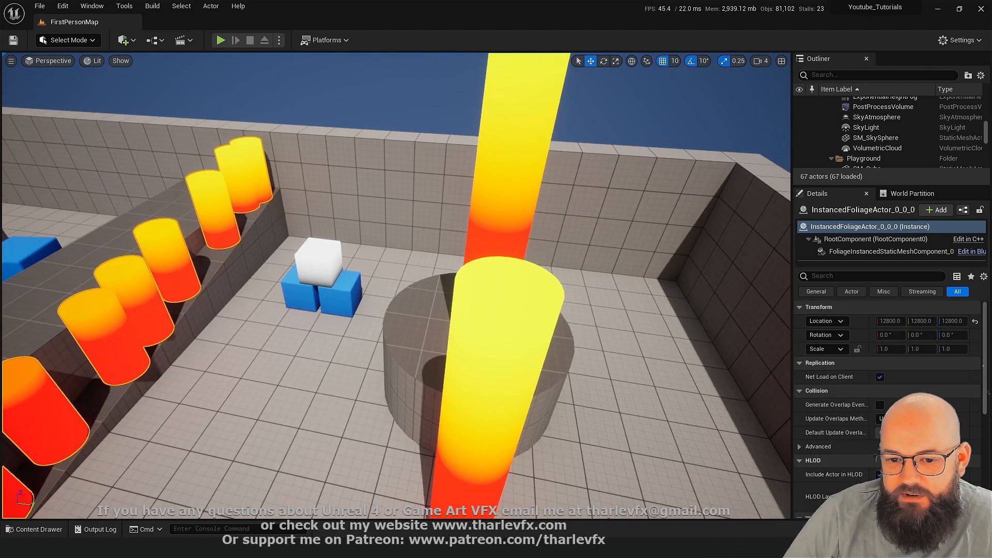
Step: Open the M_Class_ObjectHeight material of the tall floor cylinder in a maximized editor, showing the position nodes
{"action": "left_click", "coordinate": [531, 350]}
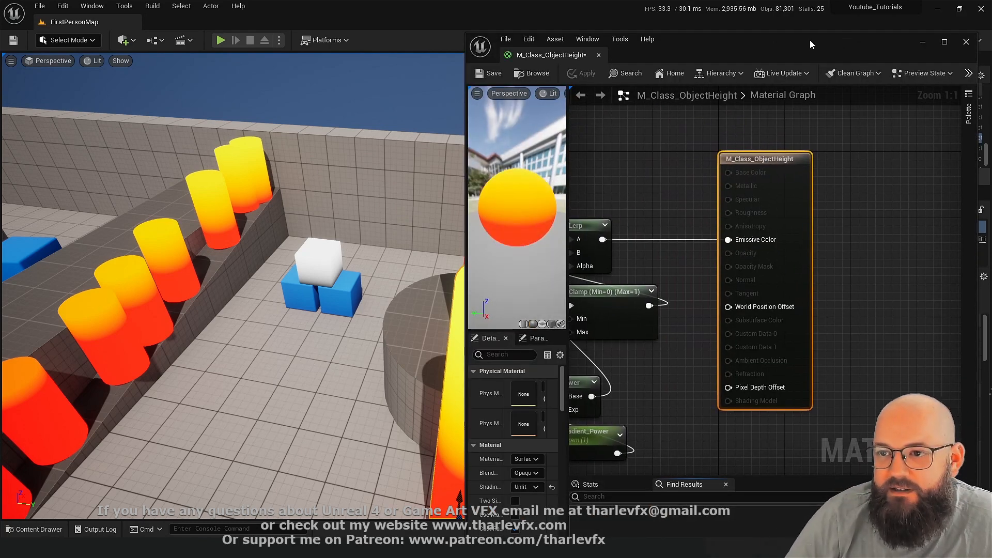
{"action": "double_click", "coordinate": [810, 40]}
{"action": "right_click_drag", "start_coordinate": [317, 324], "coordinate": [886, 213]}
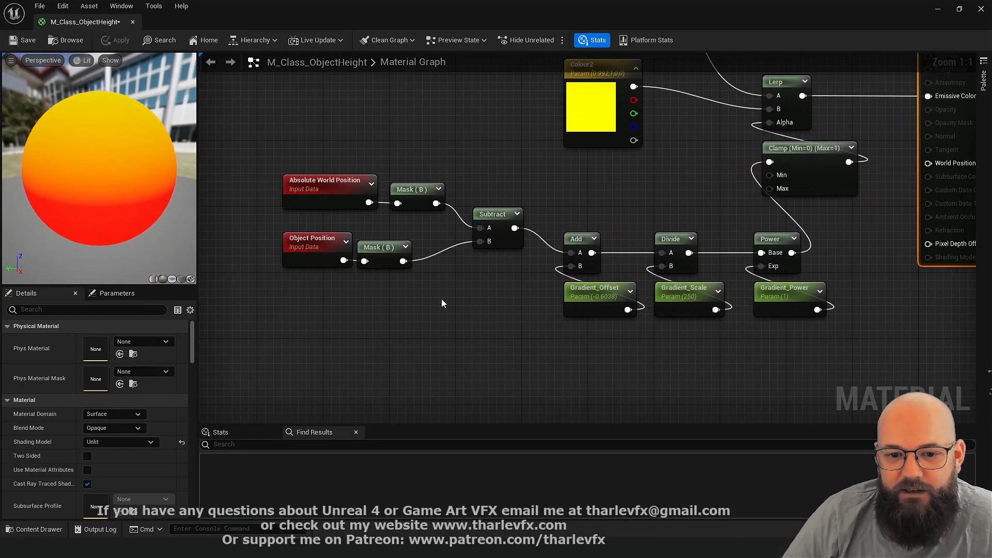
Step: Move the Absolute World Position, Object Position, both Mask and Subtract nodes away from Add to make room between them
{"action": "right_click_drag", "start_coordinate": [444, 298], "coordinate": [552, 318]}
{"action": "left_click_drag", "start_coordinate": [361, 153], "coordinate": [626, 289]}
{"action": "left_click_drag", "start_coordinate": [599, 256], "coordinate": [508, 258]}
Step: Insert a VertexInterpolator node between Subtract's output and Add's A input
{"action": "left_click", "coordinate": [500, 247]}
{"action": "type", "text": "vert"}
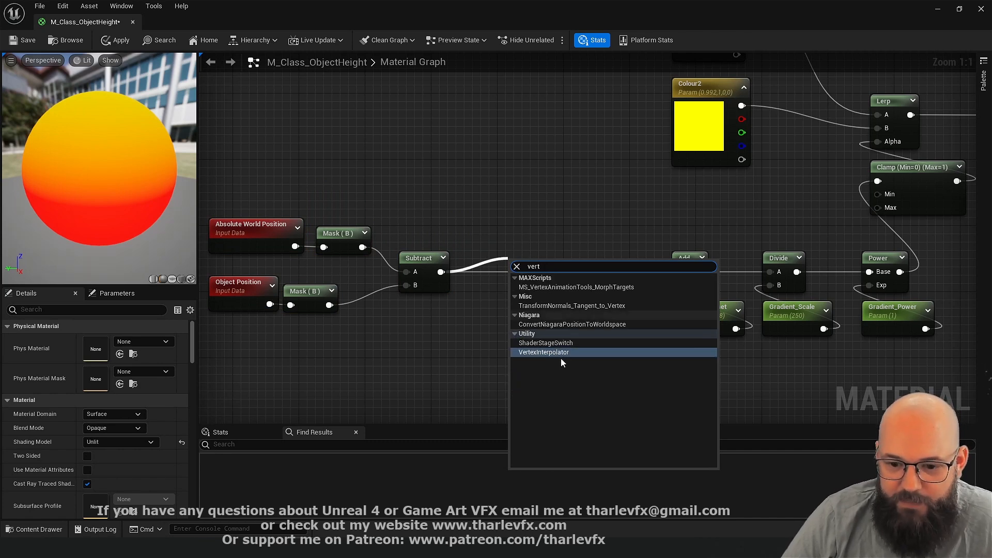
{"action": "left_click", "coordinate": [560, 351]}
{"action": "left_click_drag", "start_coordinate": [544, 260], "coordinate": [678, 272]}
{"action": "left_click_drag", "start_coordinate": [581, 239], "coordinate": [573, 241]}
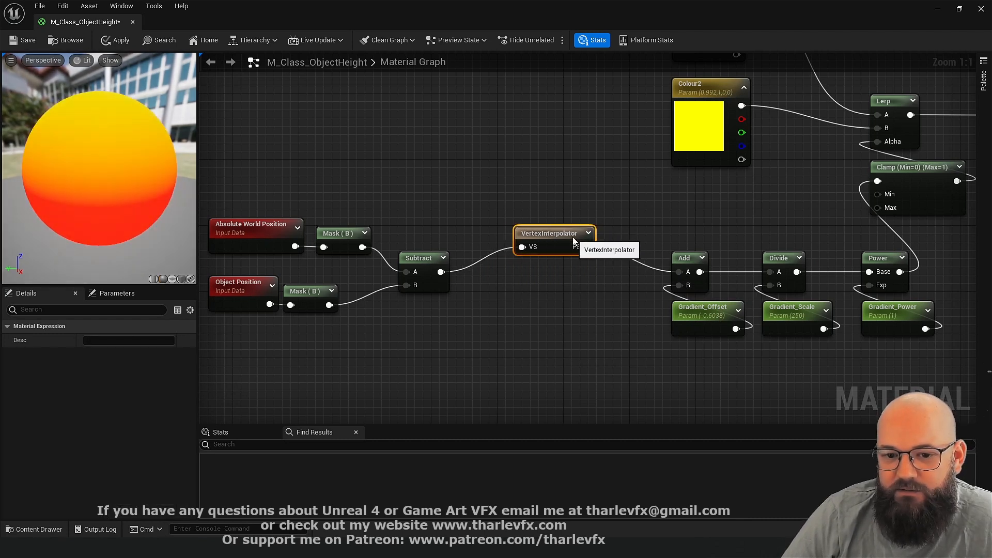
Step: Align the VertexInterpolator node with the Subtract and Add connection, and apply the material changes to check the foliage cylinders
{"action": "left_click", "coordinate": [234, 209]}
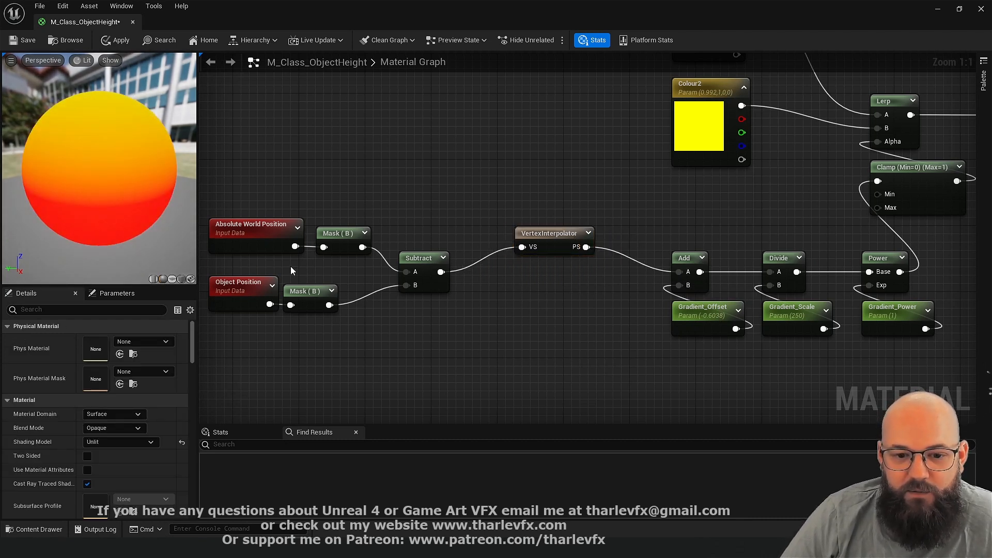
{"action": "left_click_drag", "start_coordinate": [558, 234], "coordinate": [560, 258]}
{"action": "left_click", "coordinate": [562, 238]}
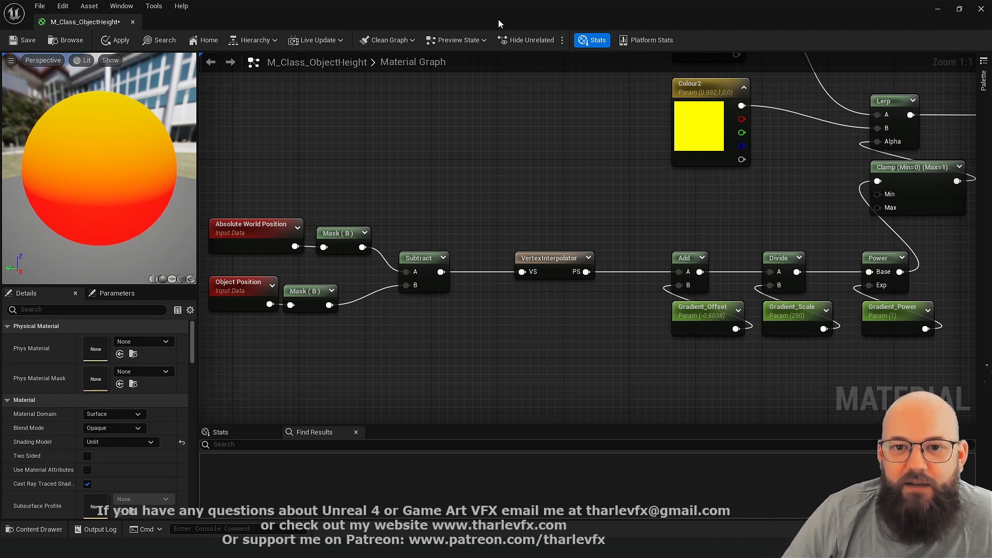
{"action": "left_click", "coordinate": [116, 40]}
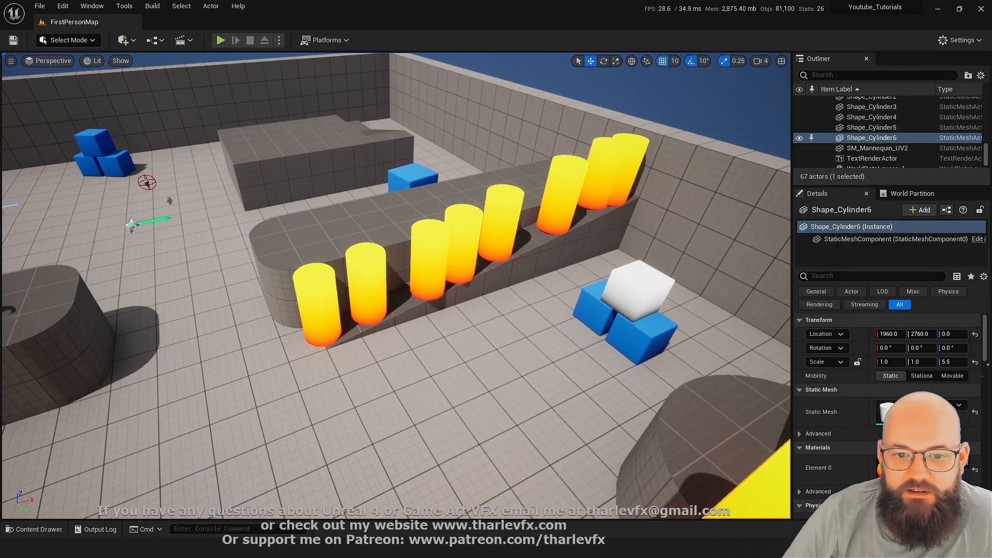
{"action": "right_click_drag", "start_coordinate": [243, 310], "coordinate": [244, 286]}
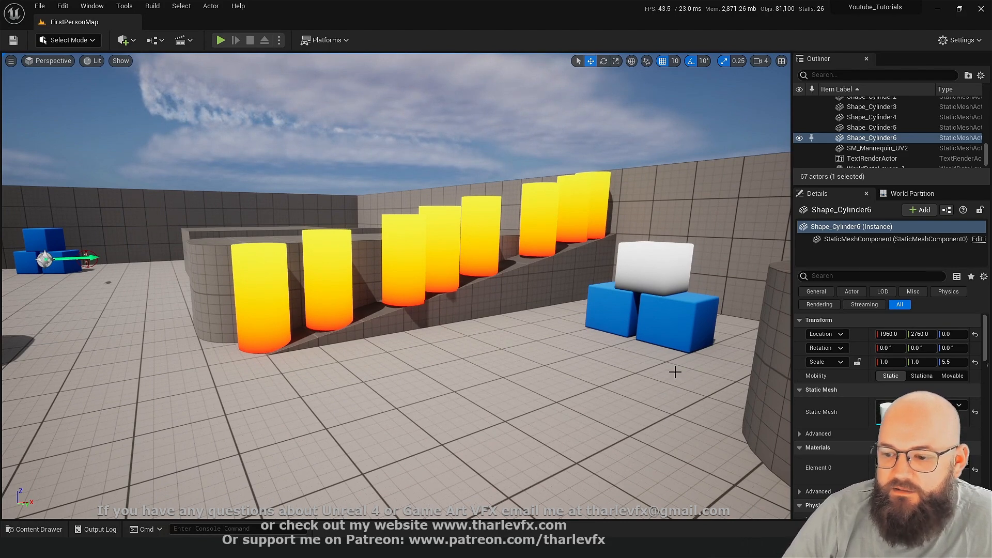
Step: Set the default value of M_Class_ObjectHeight's Gradient_Offset parameter to -5, and further down to -50
{"action": "mouse_move", "coordinate": [304, 547]}
{"action": "left_click", "coordinate": [410, 505]}
{"action": "left_click", "coordinate": [710, 317]}
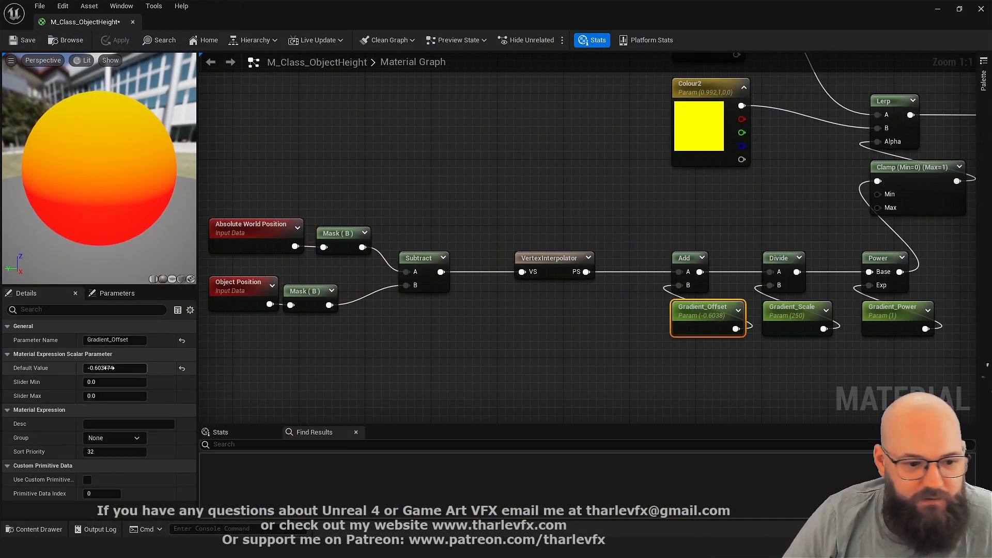
{"action": "left_click", "coordinate": [124, 367]}
{"action": "type", "text": "-5"}
{"action": "key", "text": "Return"}
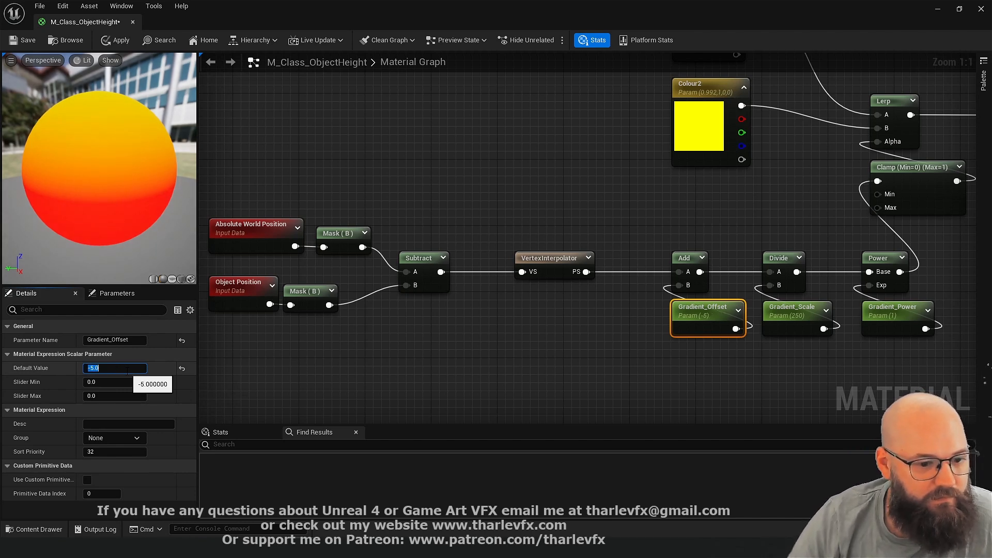
{"action": "type", "text": "0"}
{"action": "key", "text": "Return"}
Step: Place the material editor beside the cylinders, lower Gradient_Offset to about -82.12, and return to the full level view
{"action": "left_click_drag", "start_coordinate": [477, 10], "coordinate": [773, 39]}
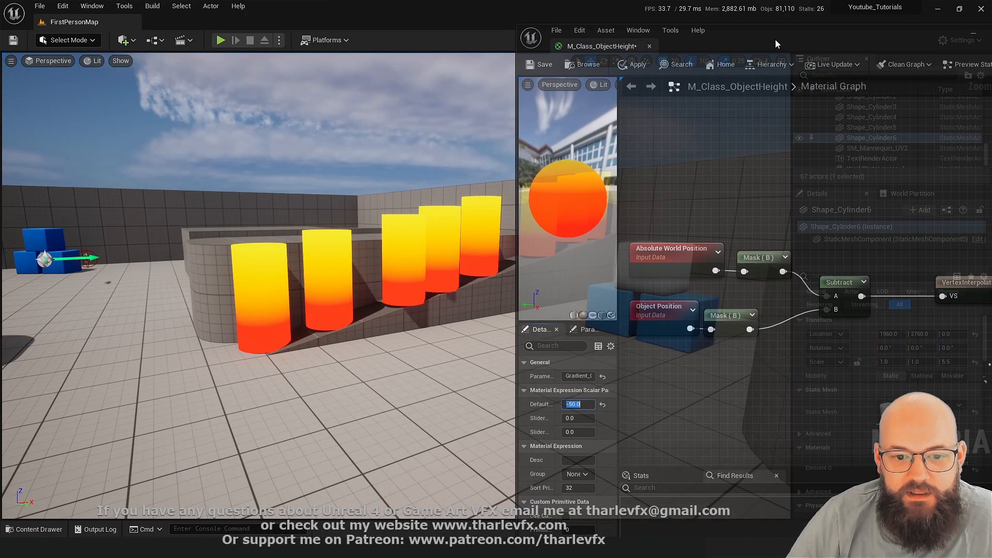
{"action": "right_click_drag", "start_coordinate": [904, 330], "coordinate": [561, 255]}
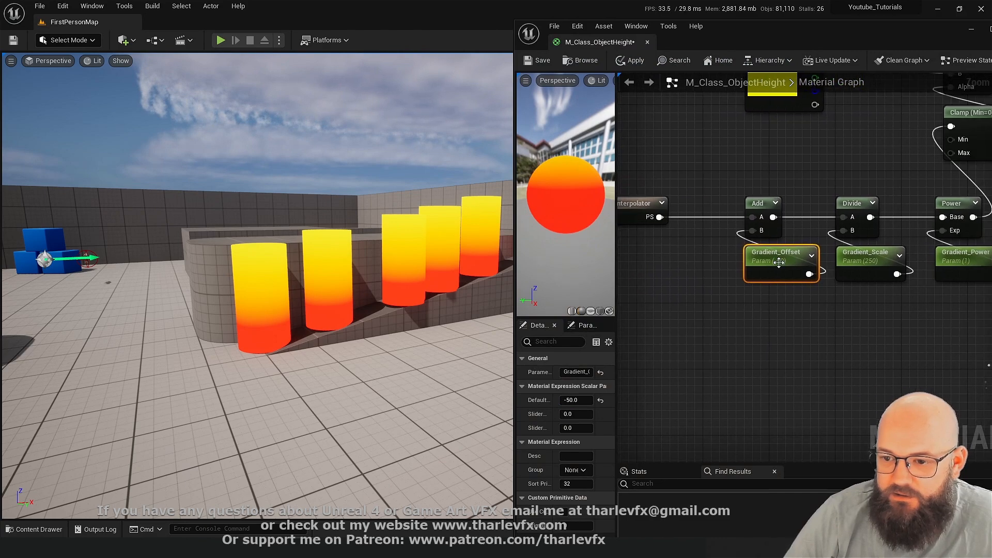
{"action": "left_click_drag", "start_coordinate": [585, 404], "coordinate": [553, 403]}
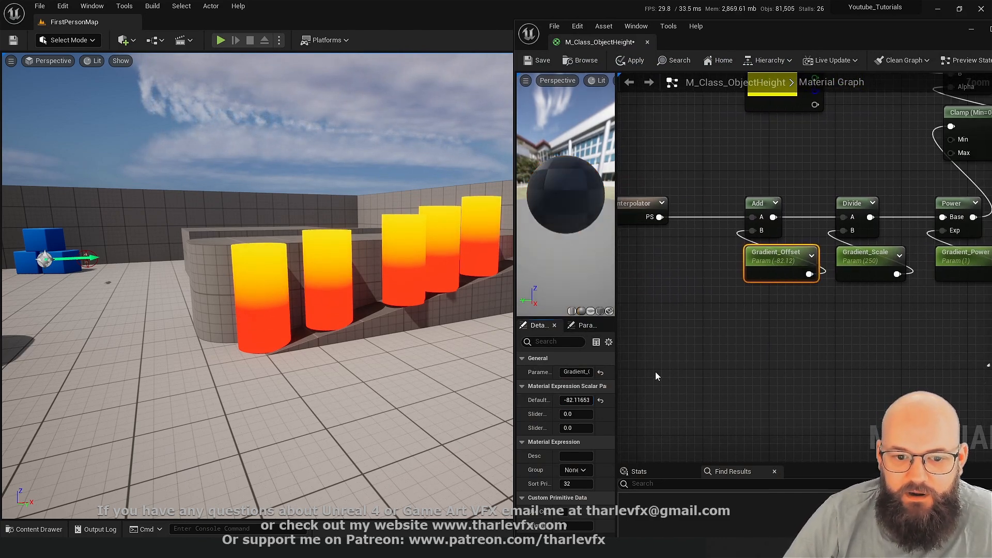
{"action": "left_click", "coordinate": [637, 376]}
{"action": "left_click", "coordinate": [936, 9]}
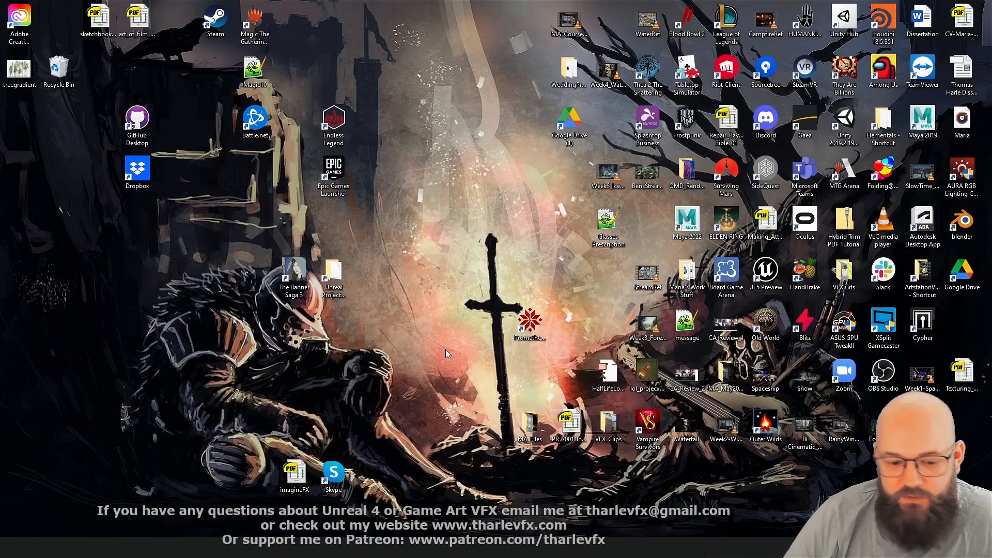
{"action": "key", "text": "alt+Tab"}
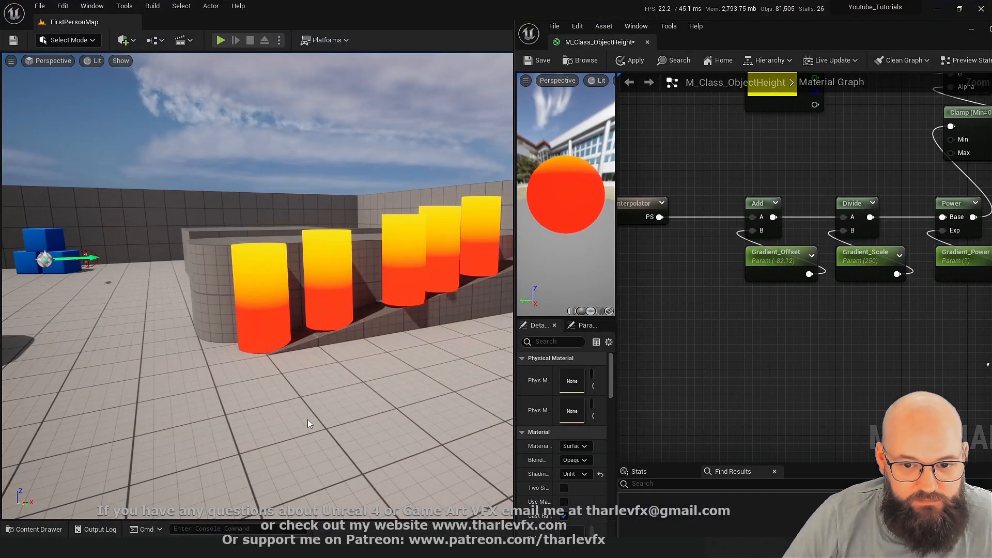
{"action": "left_click_drag", "start_coordinate": [940, 31], "coordinate": [860, 36]}
{"action": "left_click", "coordinate": [890, 35]}
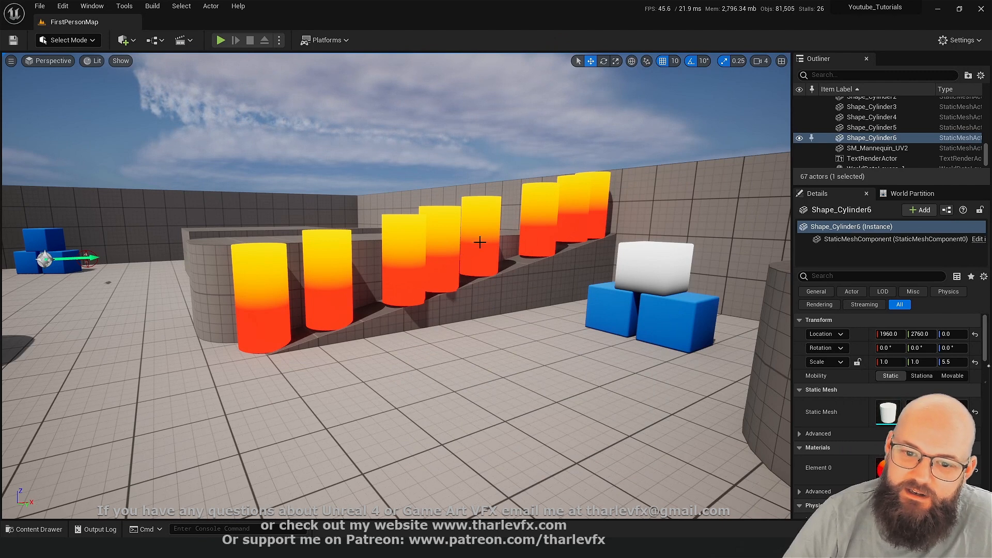
Step: Open the M_ObjectBB_Gradient material of the white cube stacked on the two blue cubes
{"action": "right_click_drag", "start_coordinate": [400, 332], "coordinate": [419, 359]}
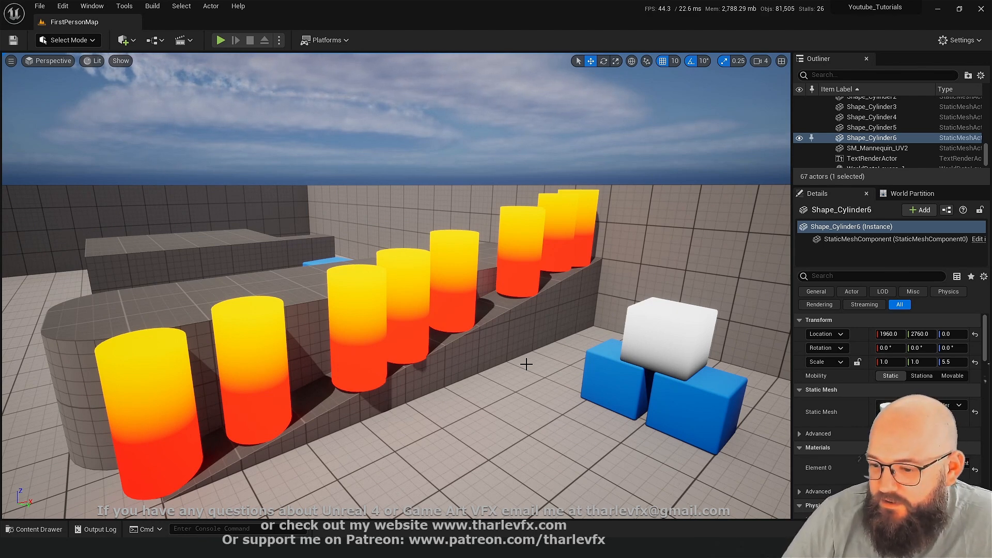
{"action": "mouse_move", "coordinate": [489, 343]}
{"action": "right_mouse_down"}
{"action": "mouse_move", "coordinate": [476, 329]}
{"action": "mouse_move", "coordinate": [483, 342]}
{"action": "right_mouse_up"}
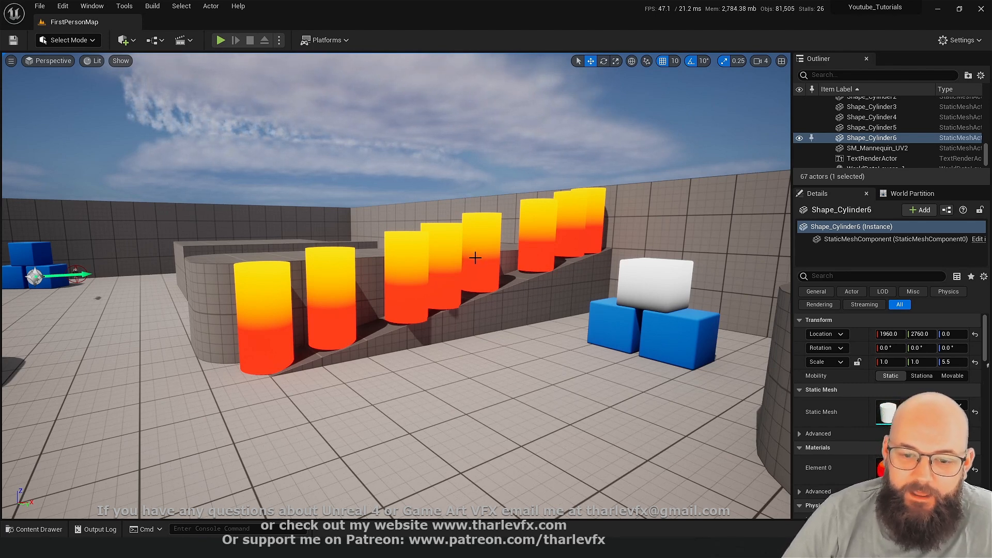
{"action": "right_click_drag", "start_coordinate": [438, 325], "coordinate": [478, 325]}
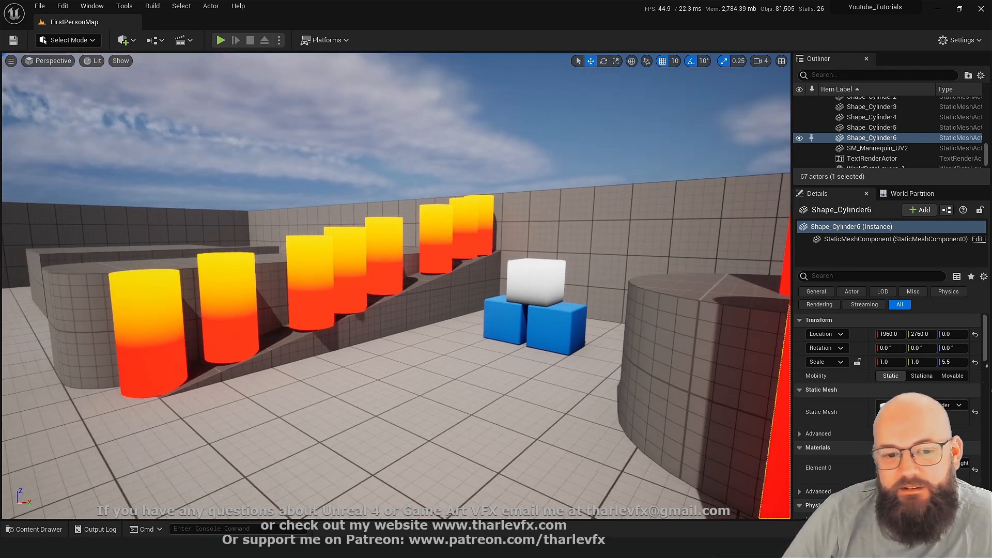
{"action": "right_click_drag", "start_coordinate": [421, 359], "coordinate": [428, 360]}
{"action": "right_click_drag", "start_coordinate": [323, 247], "coordinate": [344, 287]}
{"action": "left_click", "coordinate": [491, 260]}
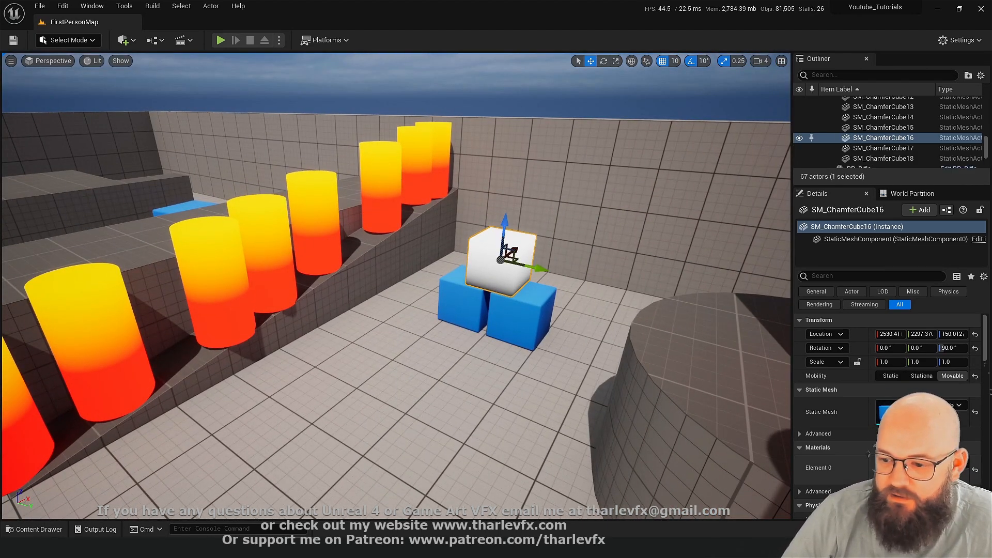
{"action": "double_click", "coordinate": [889, 467]}
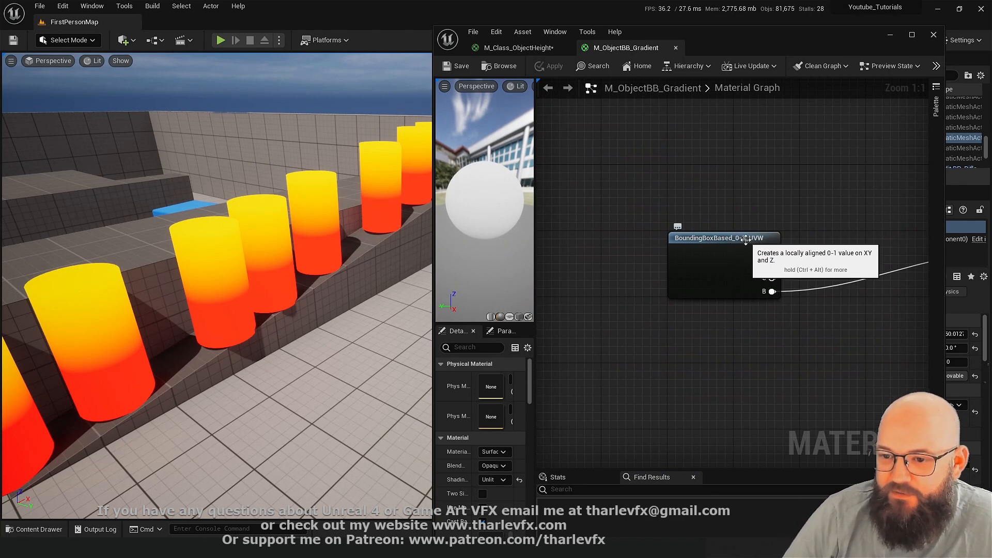
Step: Search the node list of M_ObjectBB_Gradient for "uvw" to locate the BoundingBoxBased_0-1_UVW function, without adding a node
{"action": "right_click_drag", "start_coordinate": [729, 236], "coordinate": [652, 227]}
{"action": "left_click", "coordinate": [633, 267]}
{"action": "left_click", "coordinate": [604, 320]}
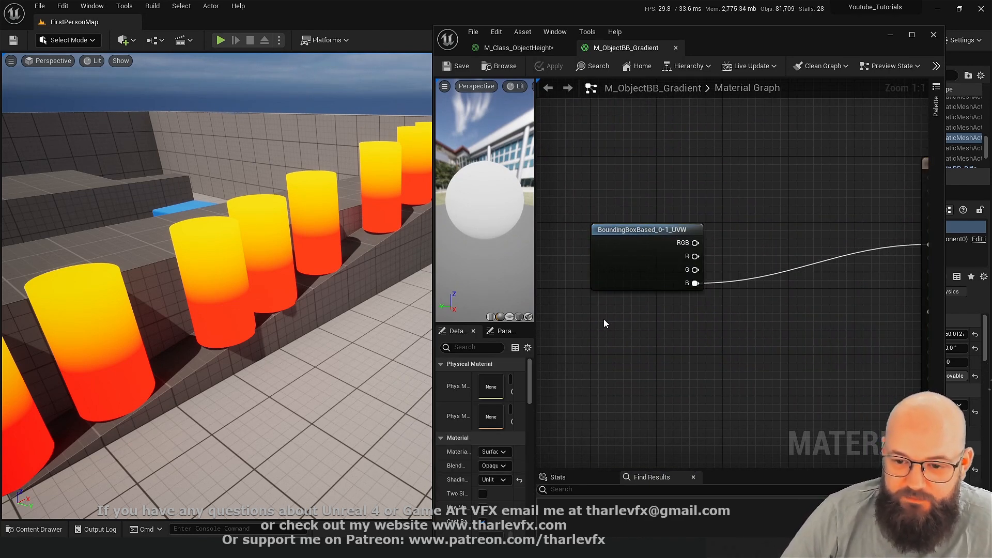
{"action": "right_click", "coordinate": [604, 322]}
{"action": "type", "text": "uvw"}
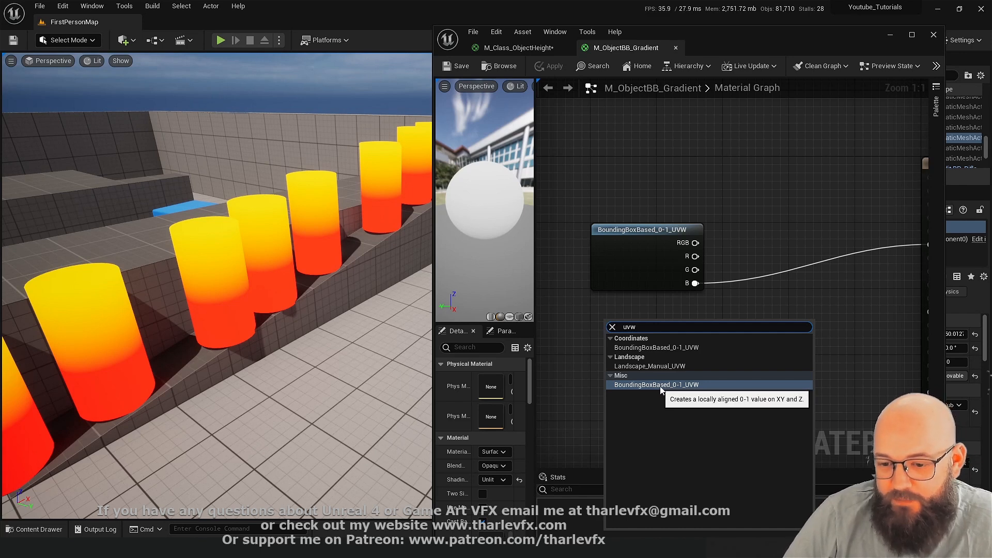
{"action": "left_click", "coordinate": [656, 284]}
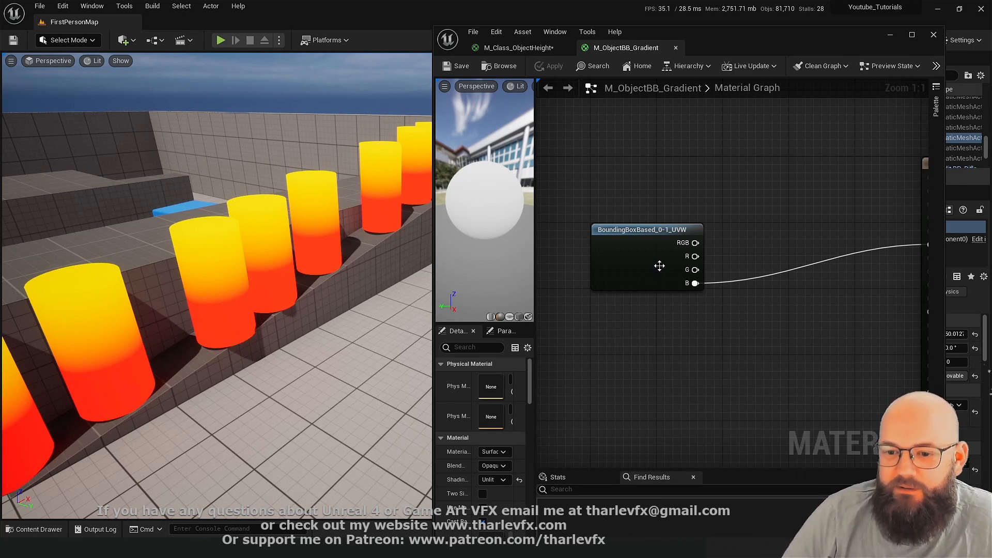
Step: Open the BoundingBoxBased_0-1_UVW function in a maximized editor and examine its world position, ObjectLocalBounds, Subtract, Divide and output nodes
{"action": "left_click", "coordinate": [639, 257]}
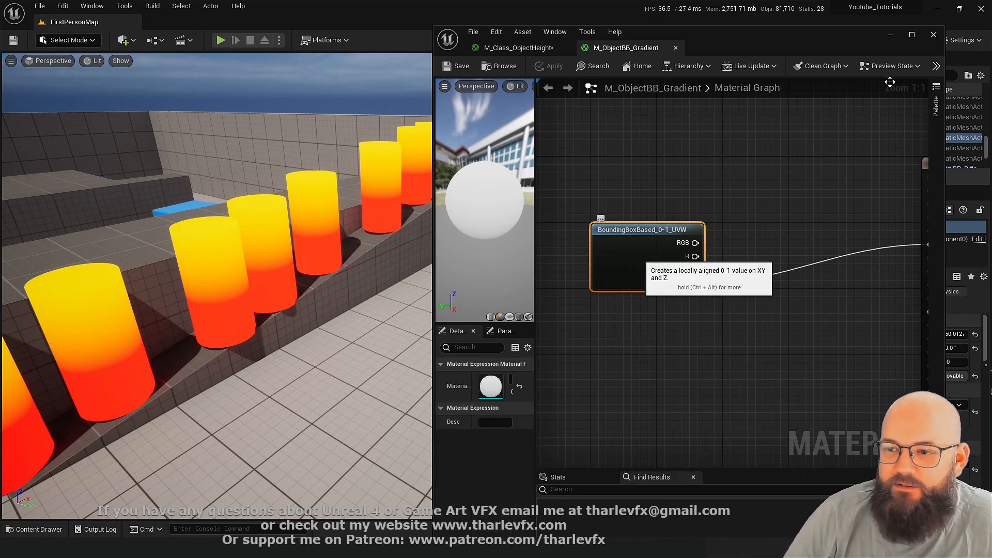
{"action": "left_click", "coordinate": [910, 37]}
{"action": "right_click_drag", "start_coordinate": [711, 203], "coordinate": [914, 220]}
{"action": "left_click_drag", "start_coordinate": [354, 105], "coordinate": [303, 197]}
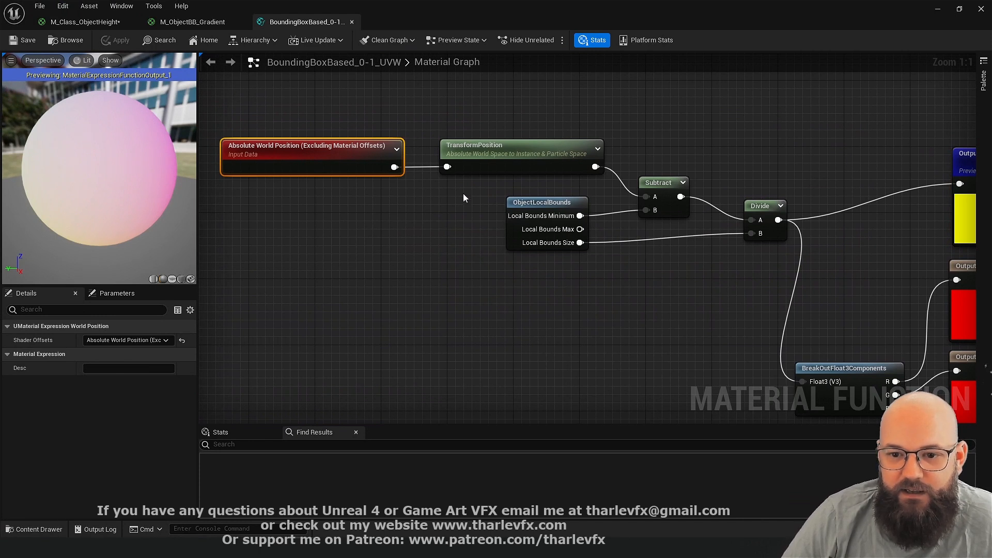
{"action": "left_click_drag", "start_coordinate": [457, 194], "coordinate": [585, 329]}
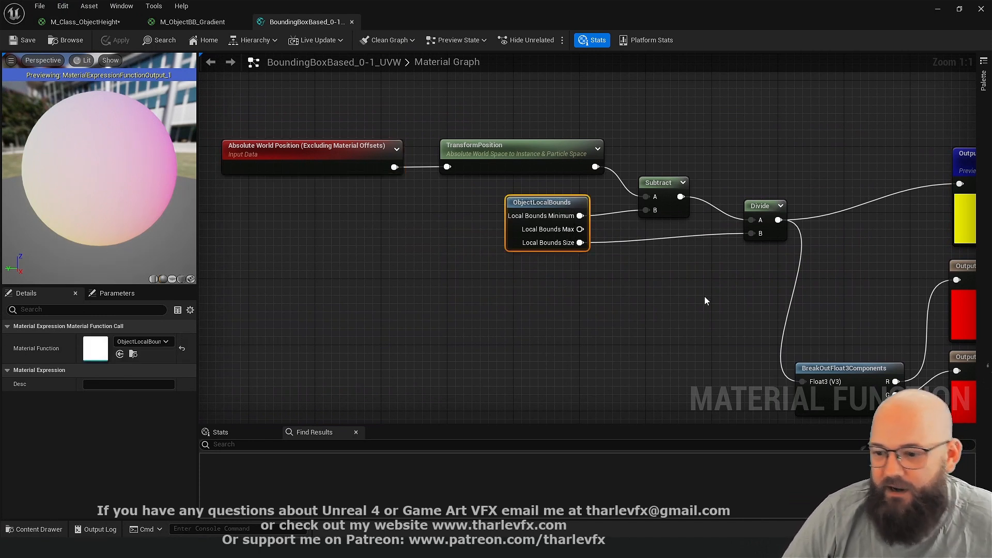
{"action": "right_click_drag", "start_coordinate": [708, 297], "coordinate": [499, 246]}
{"action": "right_click_drag", "start_coordinate": [641, 251], "coordinate": [609, 301]}
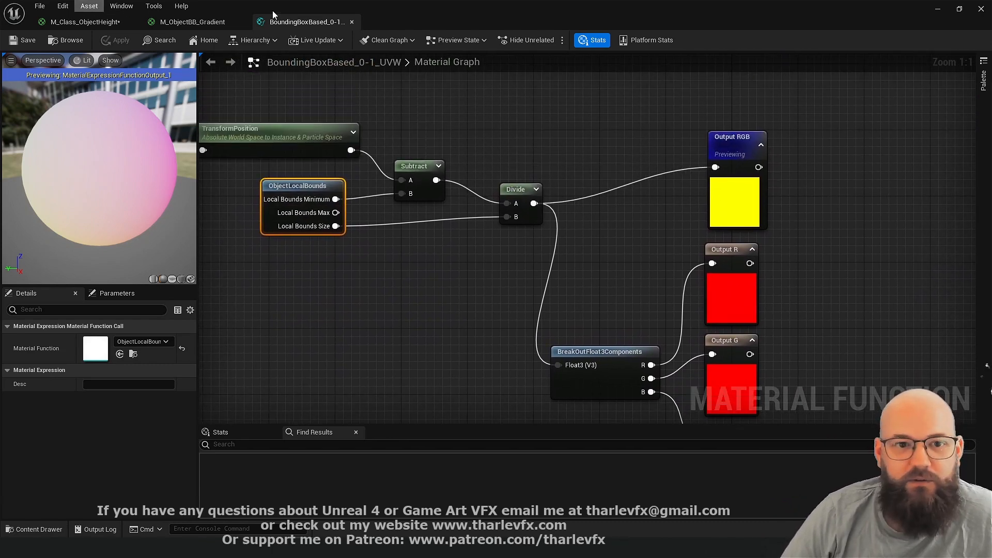
Step: Raise the white cube in the level to a Z location of about 270, rotate it to test its gradient, and deselect it
{"action": "left_click", "coordinate": [937, 11]}
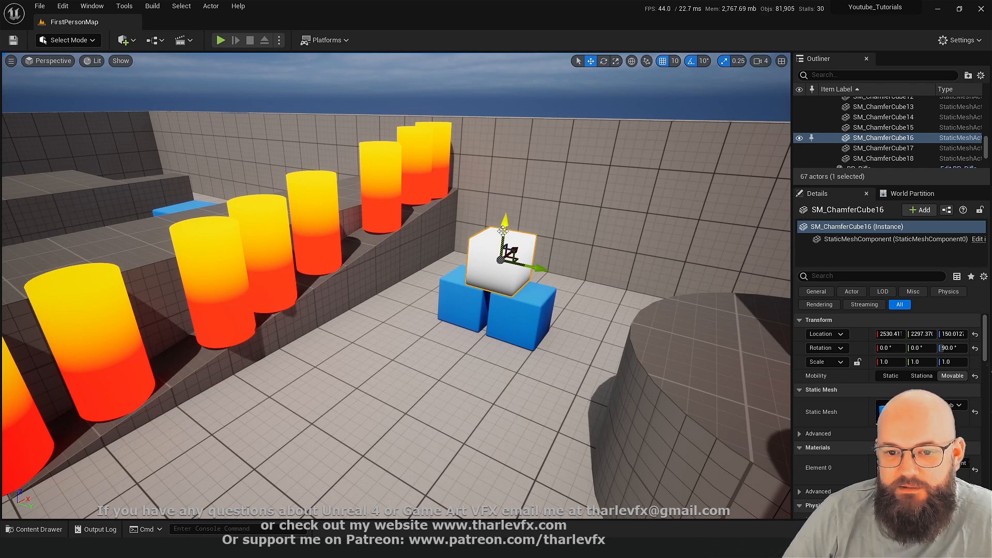
{"action": "left_click_drag", "start_coordinate": [504, 184], "coordinate": [505, 168]}
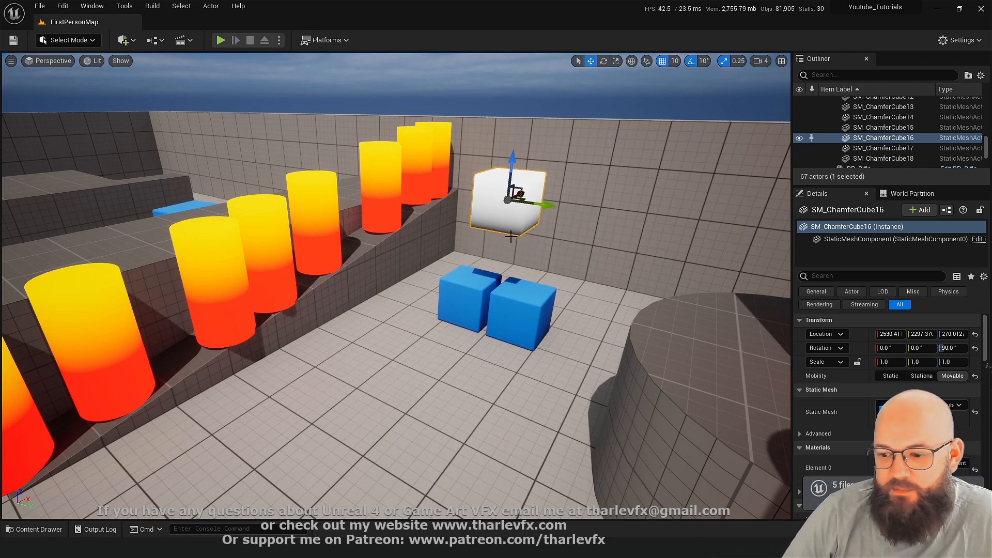
{"action": "key", "text": "e"}
{"action": "left_click_drag", "start_coordinate": [537, 155], "coordinate": [511, 225]}
{"action": "key", "text": "w"}
{"action": "right_click_drag", "start_coordinate": [609, 268], "coordinate": [475, 260]}
{"action": "key", "text": "Escape"}
Step: Select the gradient-shaded mannequin on the platform and open its SM_Mannequin_UV2 mesh for editing
{"action": "mouse_move", "coordinate": [443, 295]}
{"action": "right_mouse_down"}
{"action": "mouse_move", "coordinate": [439, 331]}
{"action": "mouse_move", "coordinate": [321, 362]}
{"action": "mouse_move", "coordinate": [506, 315]}
{"action": "mouse_move", "coordinate": [780, 273]}
{"action": "mouse_move", "coordinate": [867, 310]}
{"action": "mouse_move", "coordinate": [445, 294]}
{"action": "right_mouse_up"}
{"action": "right_click_drag", "start_coordinate": [381, 270], "coordinate": [219, 279]}
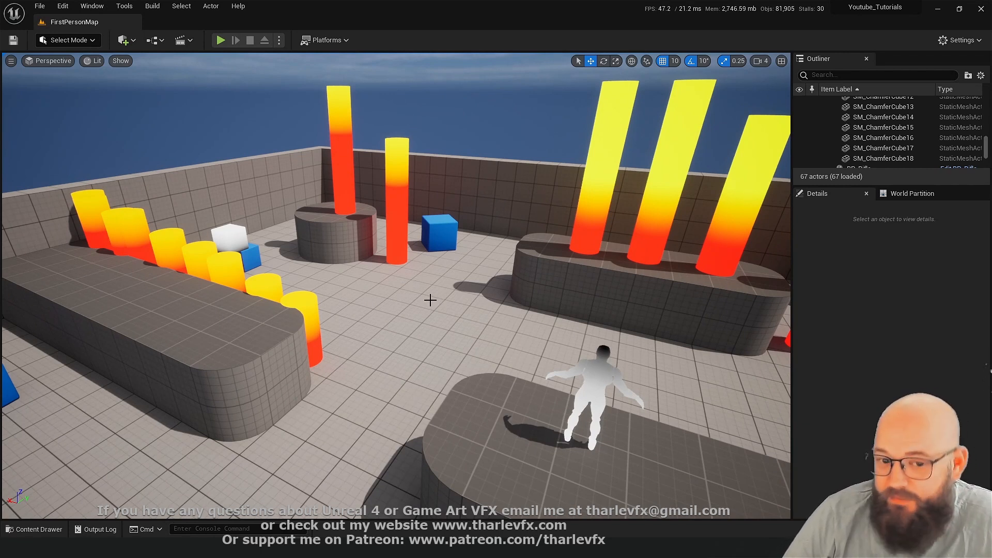
{"action": "right_click_drag", "start_coordinate": [433, 330], "coordinate": [616, 295]}
{"action": "right_click_drag", "start_coordinate": [305, 323], "coordinate": [322, 336]}
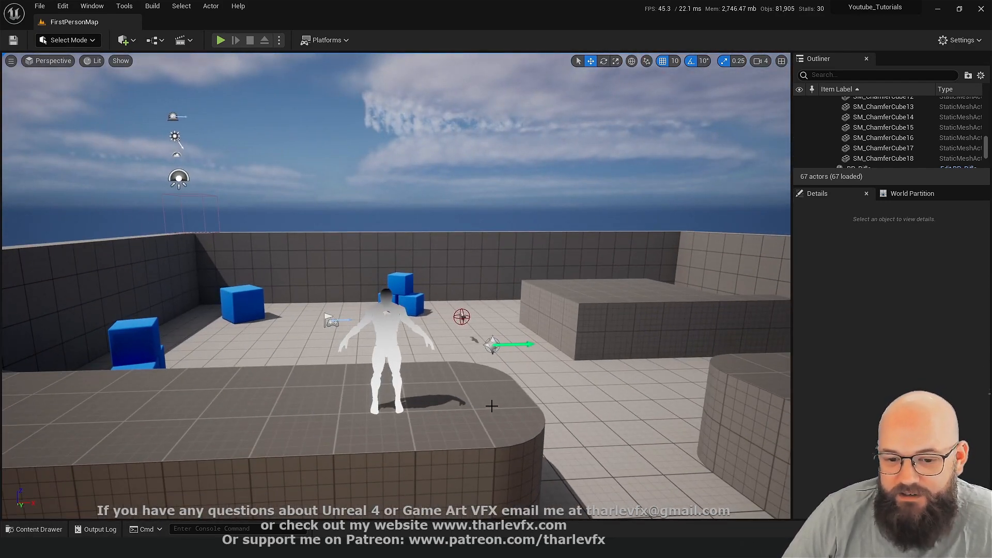
{"action": "left_click", "coordinate": [391, 330]}
{"action": "right_click_drag", "start_coordinate": [526, 390], "coordinate": [568, 369]}
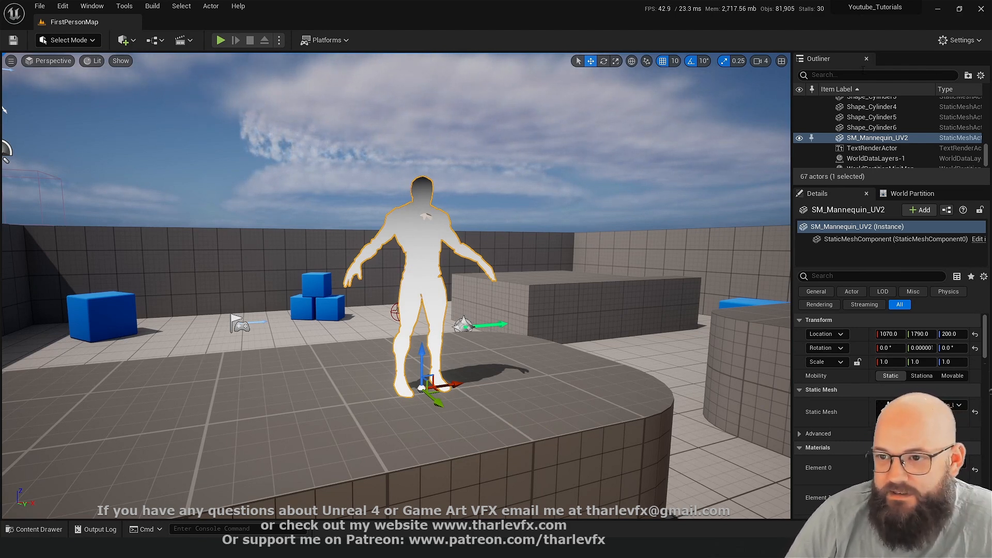
{"action": "mouse_move", "coordinate": [401, 241]}
{"action": "right_mouse_down"}
{"action": "mouse_move", "coordinate": [382, 241]}
{"action": "mouse_move", "coordinate": [411, 249]}
{"action": "right_mouse_up"}
{"action": "key", "text": "ctrl+e"}
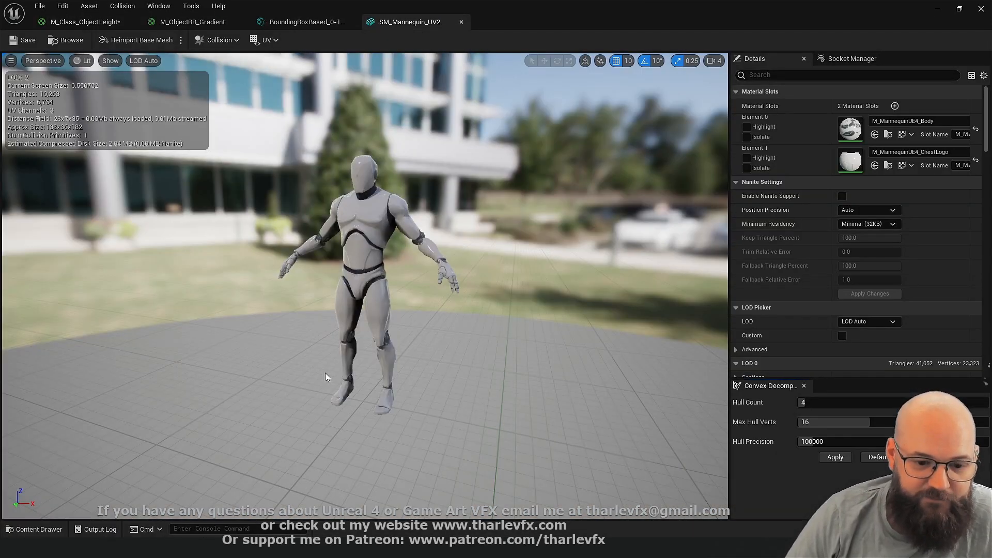
Step: Display the mannequin mesh's UV channel 0 layout and compare it with the model seen from the front
{"action": "left_click_drag", "start_coordinate": [464, 218], "coordinate": [516, 219]}
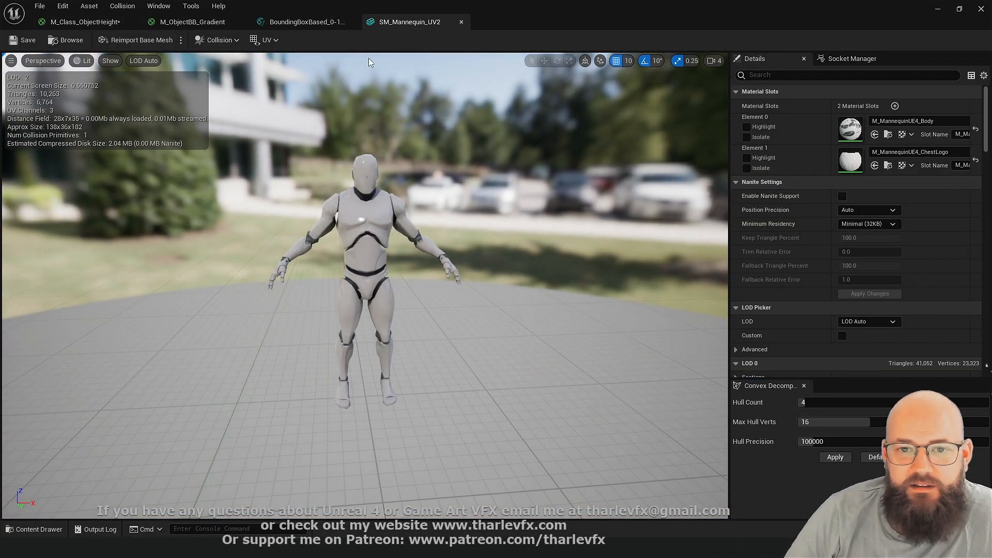
{"action": "left_click", "coordinate": [266, 41]}
{"action": "left_click", "coordinate": [295, 76]}
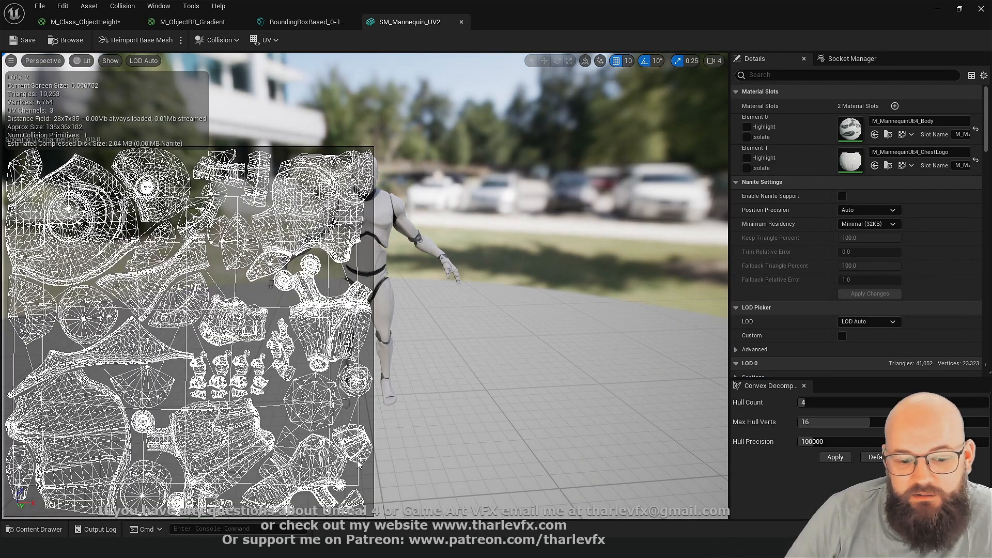
{"action": "middle_click_drag", "start_coordinate": [511, 338], "coordinate": [566, 357]}
{"action": "scroll", "coordinate": [421, 259], "scroll_direction": "up", "scroll_amount": 4}
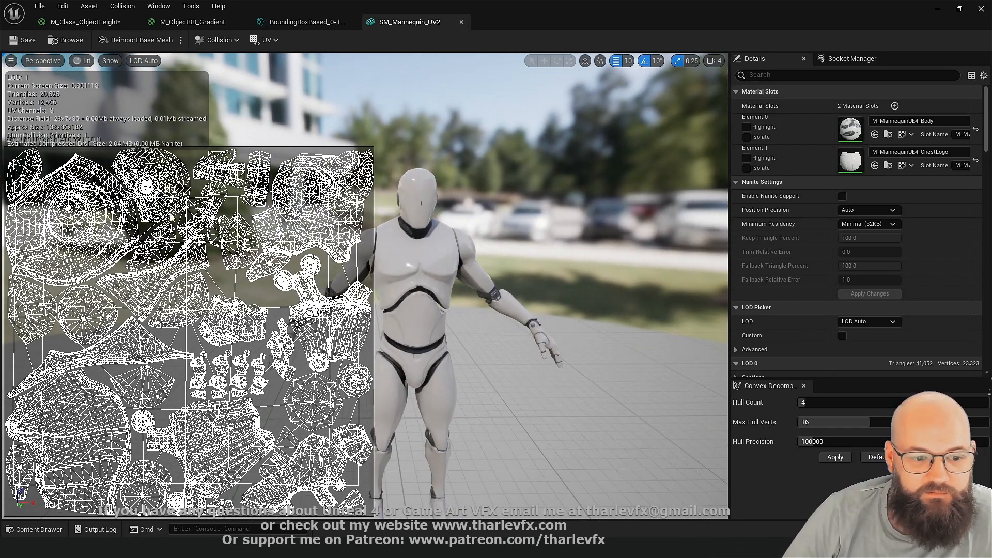
Step: Display the mannequin's UV channel 1 and then UV channel 2, comparing the front-projected layout with the model
{"action": "left_click", "coordinate": [267, 39]}
{"action": "left_click", "coordinate": [279, 85]}
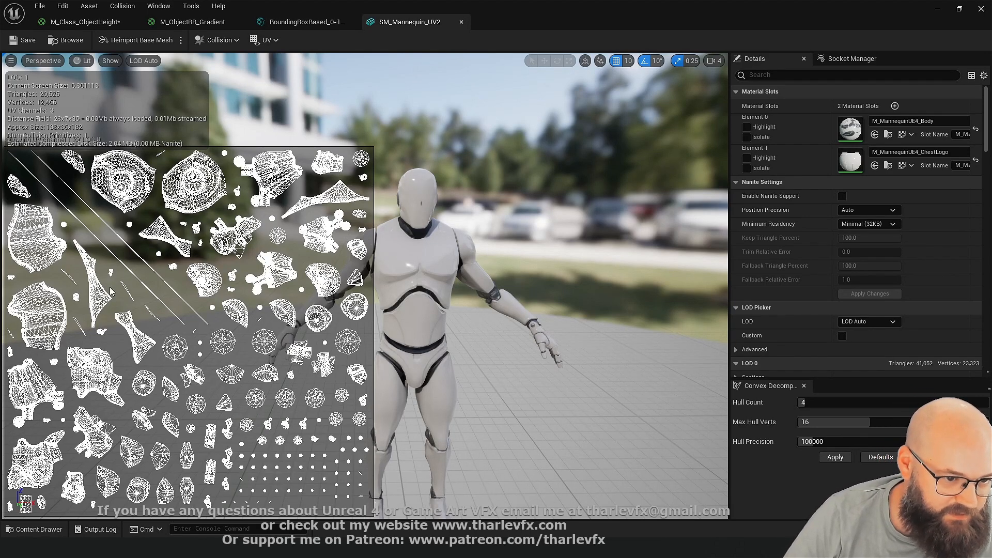
{"action": "left_click", "coordinate": [267, 40]}
{"action": "left_click", "coordinate": [289, 97]}
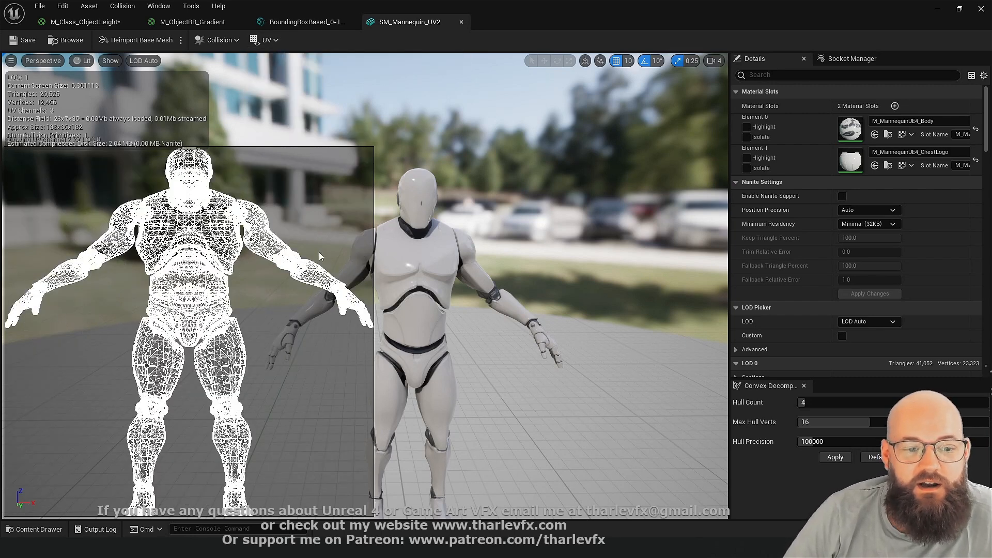
{"action": "left_click_drag", "start_coordinate": [528, 366], "coordinate": [578, 356], "text": "alt"}
{"action": "scroll", "coordinate": [528, 366], "scroll_direction": "down", "scroll_amount": 3}
{"action": "left_click_drag", "start_coordinate": [382, 366], "coordinate": [345, 365], "text": "alt"}
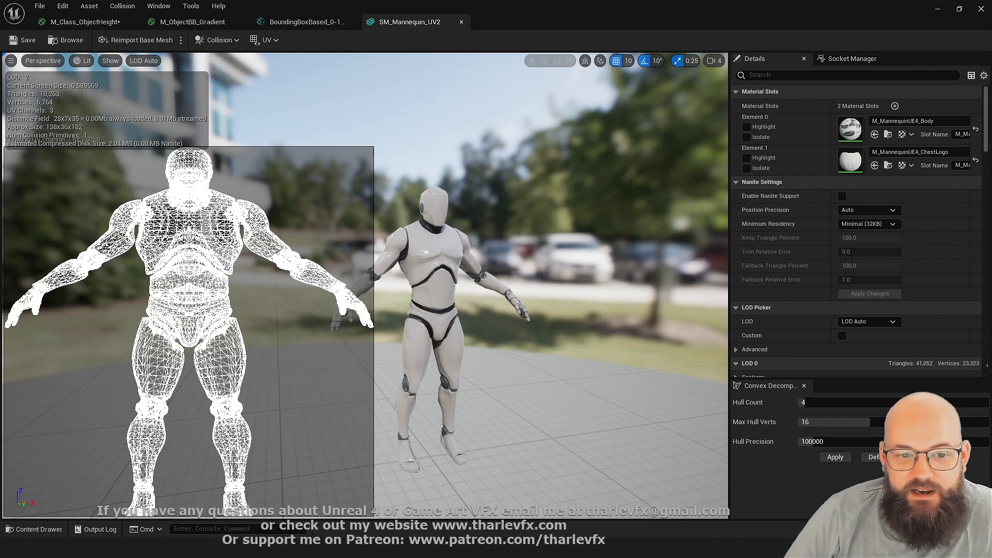
Step: Return to the level and open the M_Gradient_UV2 material assigned to the mannequin's Element 0
{"action": "left_click", "coordinate": [938, 10]}
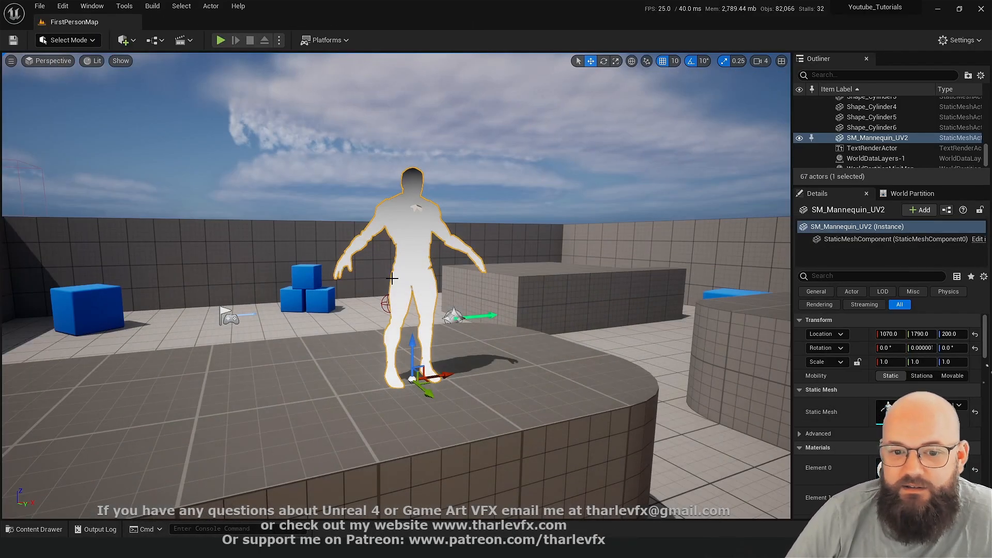
{"action": "double_click", "coordinate": [887, 469]}
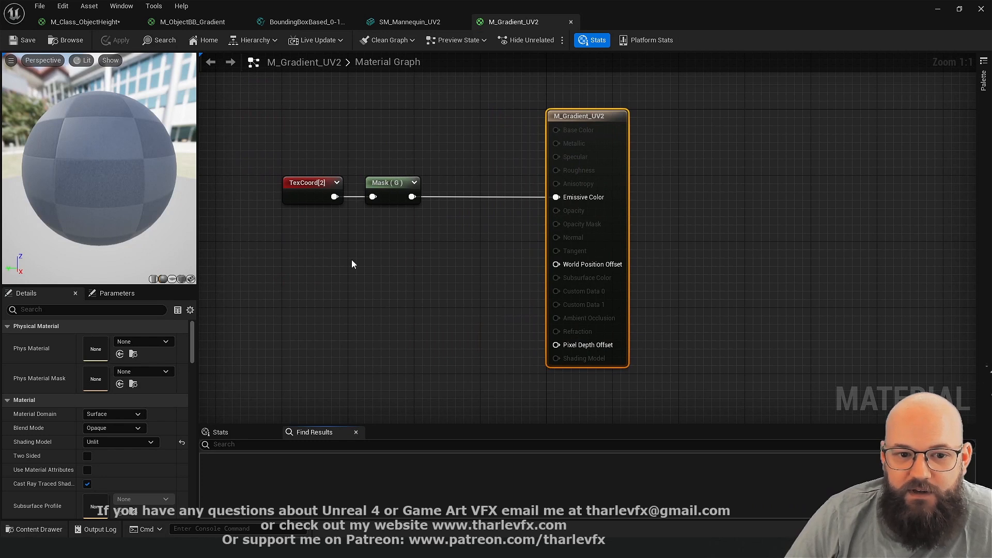
{"action": "left_click", "coordinate": [351, 259]}
Step: Set the Coordinate Index of the TexCoord node in M_Gradient_UV2 to 0
{"action": "left_click", "coordinate": [303, 187]}
{"action": "right_click_drag", "start_coordinate": [309, 253], "coordinate": [367, 274]}
{"action": "left_click", "coordinate": [110, 342]}
{"action": "type", "text": "0"}
{"action": "key", "text": "Return"}
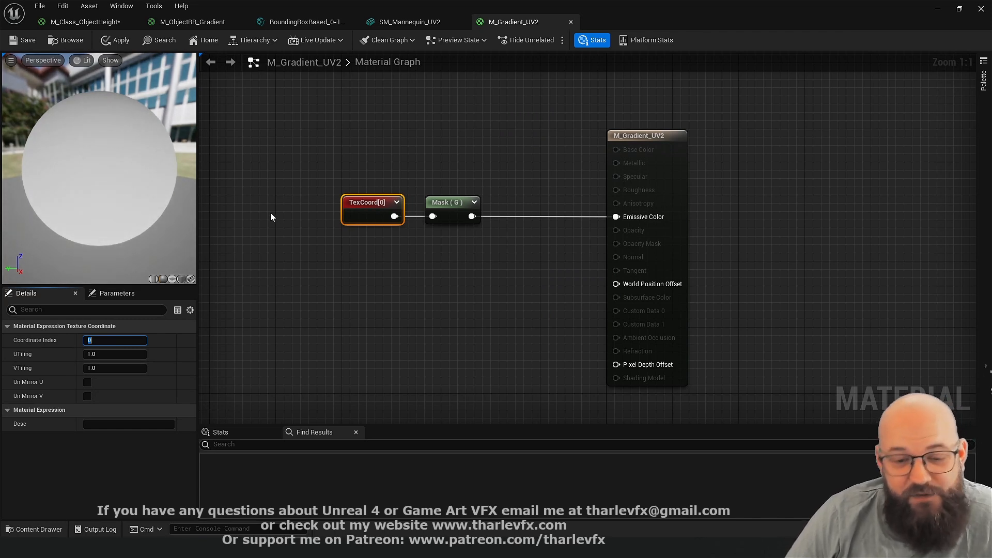
Step: Apply the M_Gradient_UV2 change and return to the level to check the gradient on the mannequin from the front
{"action": "left_click", "coordinate": [116, 40]}
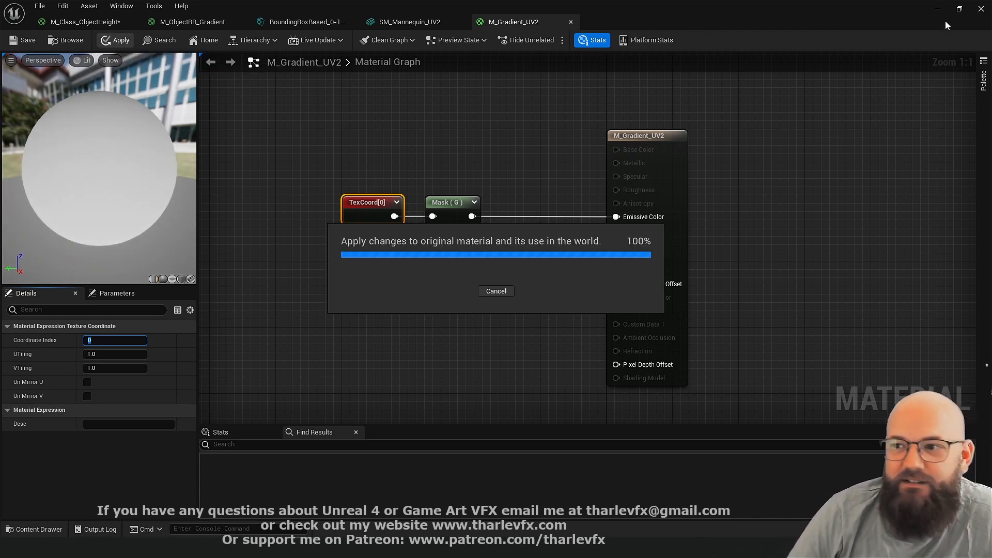
{"action": "left_click", "coordinate": [937, 9]}
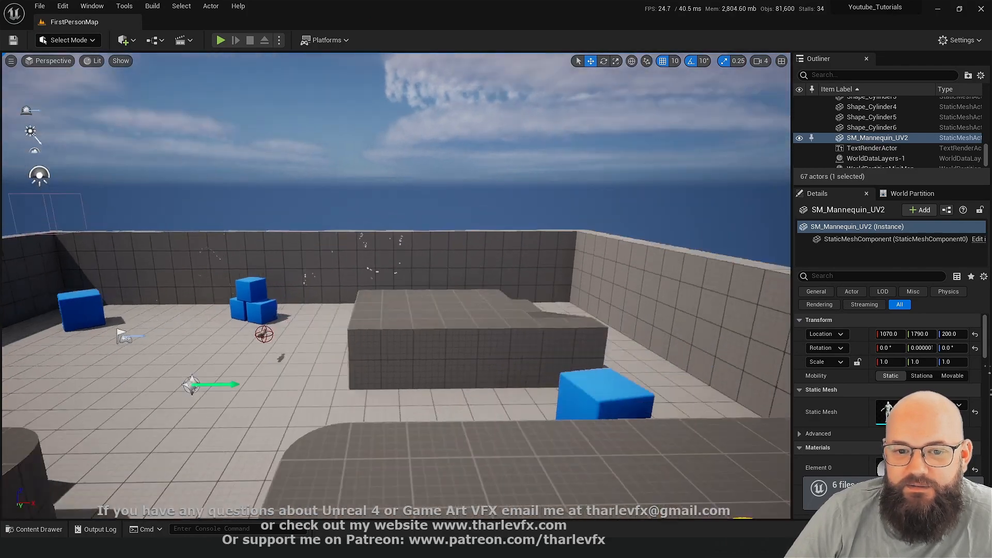
{"action": "right_click_drag", "start_coordinate": [429, 248], "coordinate": [439, 267]}
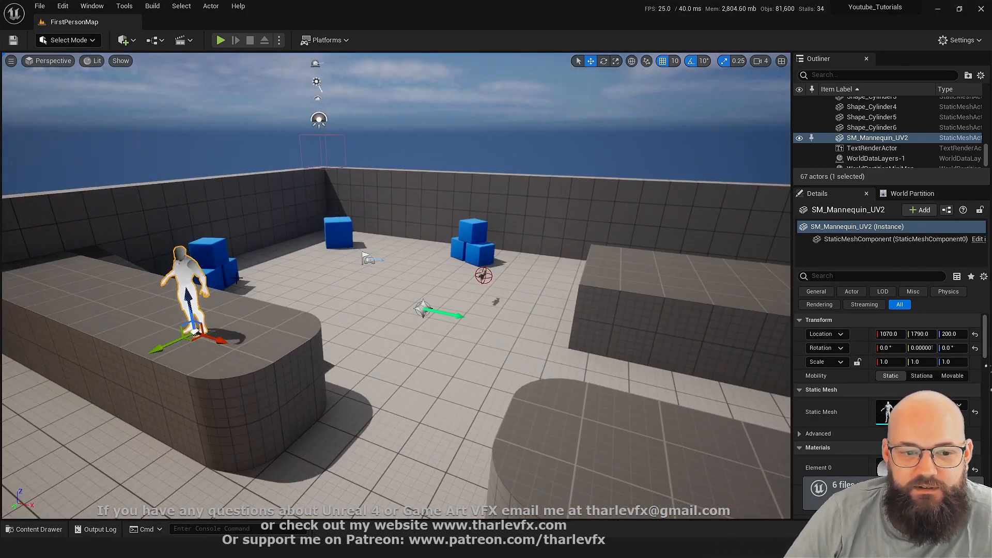
{"action": "key", "text": "f"}
{"action": "mouse_move", "coordinate": [396, 285]}
{"action": "left_mouse_down", "text": "alt"}
{"action": "mouse_move", "coordinate": [448, 265]}
{"action": "mouse_move", "coordinate": [566, 260]}
{"action": "mouse_move", "coordinate": [660, 275]}
{"action": "mouse_move", "coordinate": [566, 262]}
{"action": "mouse_move", "coordinate": [464, 265]}
{"action": "mouse_move", "coordinate": [401, 250]}
{"action": "mouse_move", "coordinate": [329, 280]}
{"action": "mouse_move", "coordinate": [252, 291]}
{"action": "mouse_move", "coordinate": [402, 270]}
{"action": "left_mouse_up", "text": "alt"}
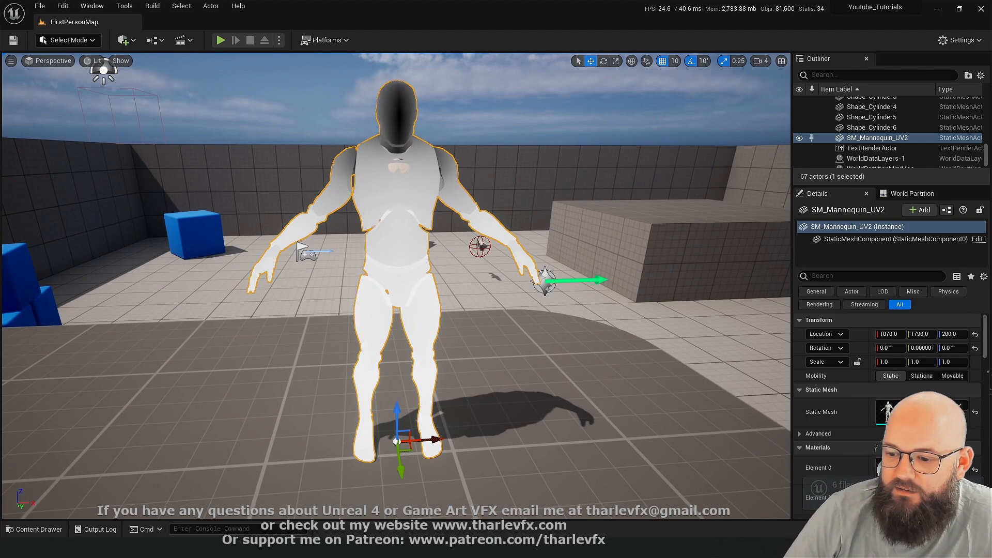
Step: Bring back the M_Gradient_UV2 material editor and place it beside the level view of the mannequin
{"action": "mouse_move", "coordinate": [303, 548]}
{"action": "left_click", "coordinate": [299, 507]}
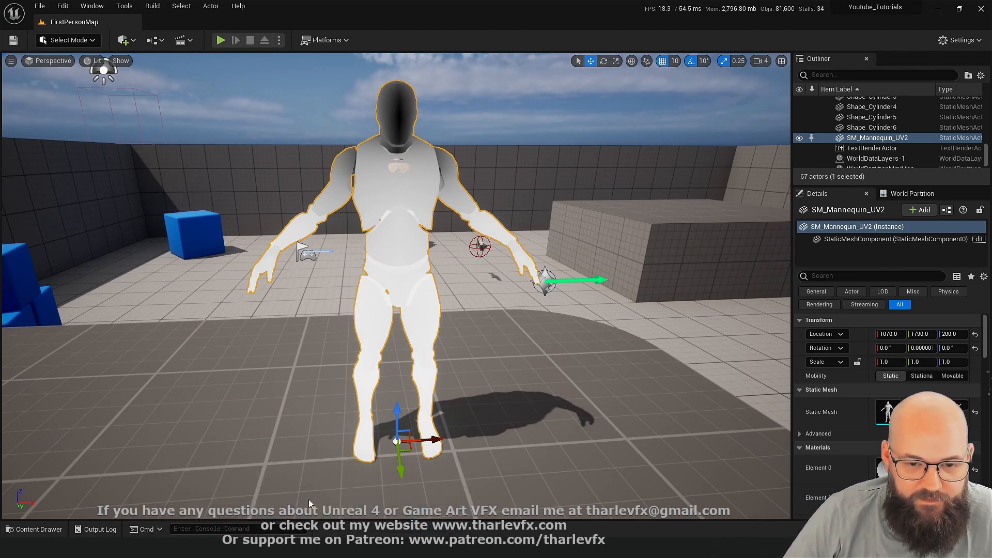
{"action": "left_click_drag", "start_coordinate": [461, 7], "coordinate": [737, 11]}
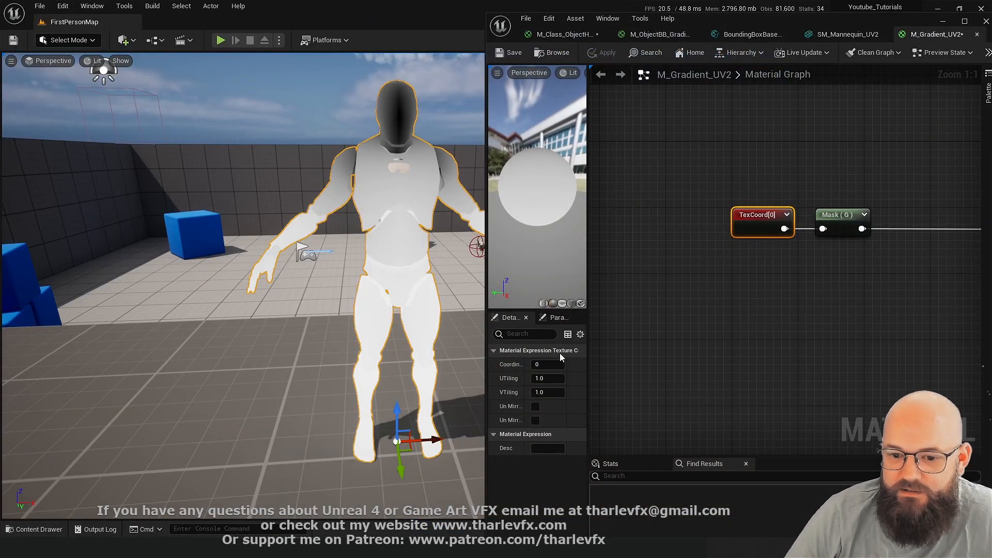
Step: Set the TexCoord node's Coordinate Index to 1 and check the resulting gradient on the mannequin
{"action": "left_click", "coordinate": [557, 364]}
{"action": "type", "text": "1"}
{"action": "key", "text": "Tab"}
{"action": "right_click_drag", "start_coordinate": [784, 335], "coordinate": [675, 334]}
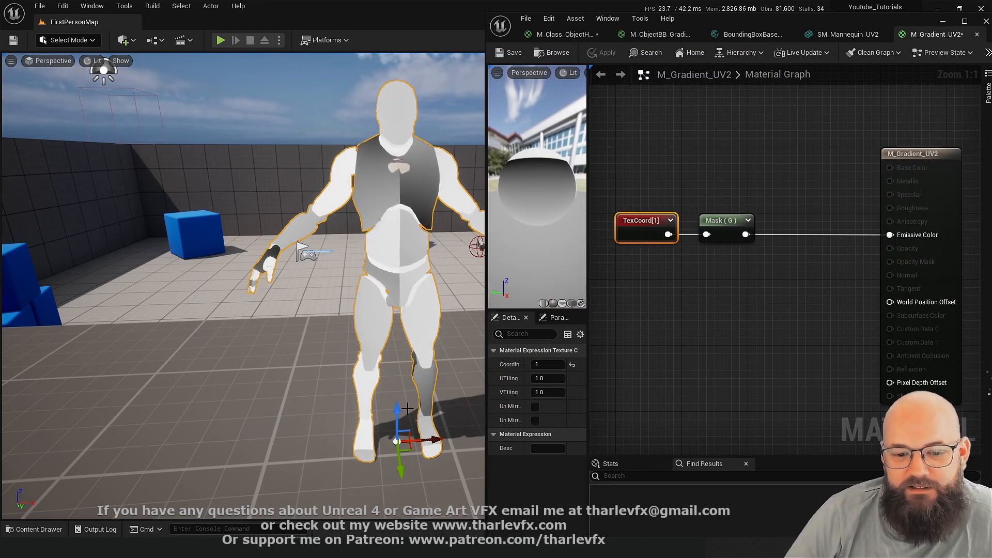
{"action": "left_click_drag", "start_coordinate": [409, 301], "coordinate": [387, 290], "text": "alt"}
Step: Set the TexCoord node's Coordinate Index to 2, apply the material and check the mannequin's gradient
{"action": "left_click", "coordinate": [548, 364]}
{"action": "type", "text": "2"}
{"action": "key", "text": "Tab"}
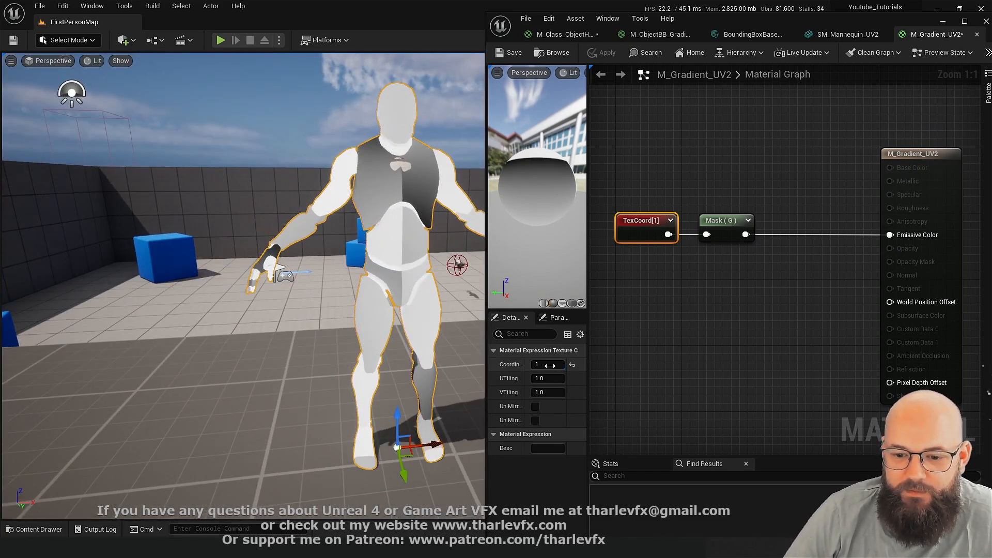
{"action": "left_click", "coordinate": [601, 52]}
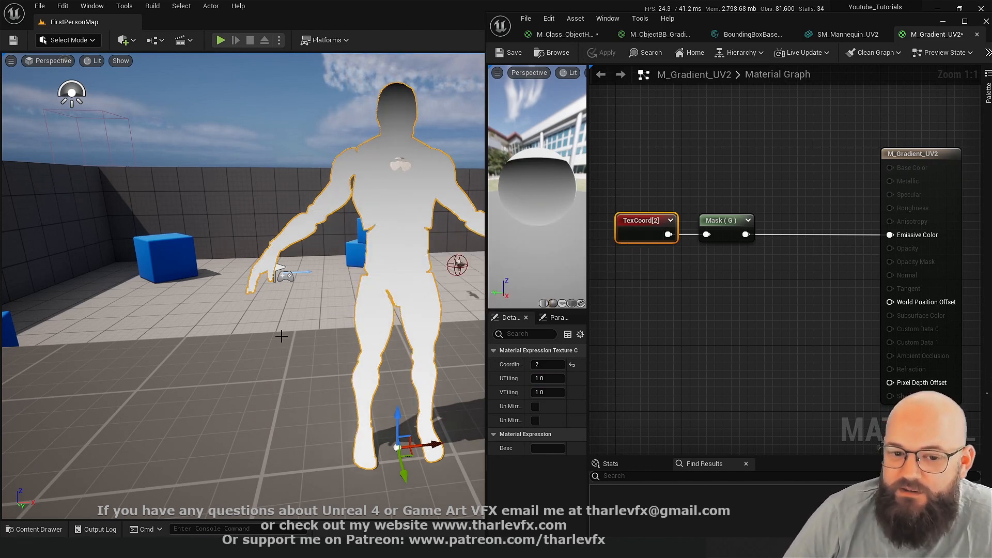
{"action": "left_click_drag", "start_coordinate": [299, 329], "coordinate": [330, 329], "text": "alt"}
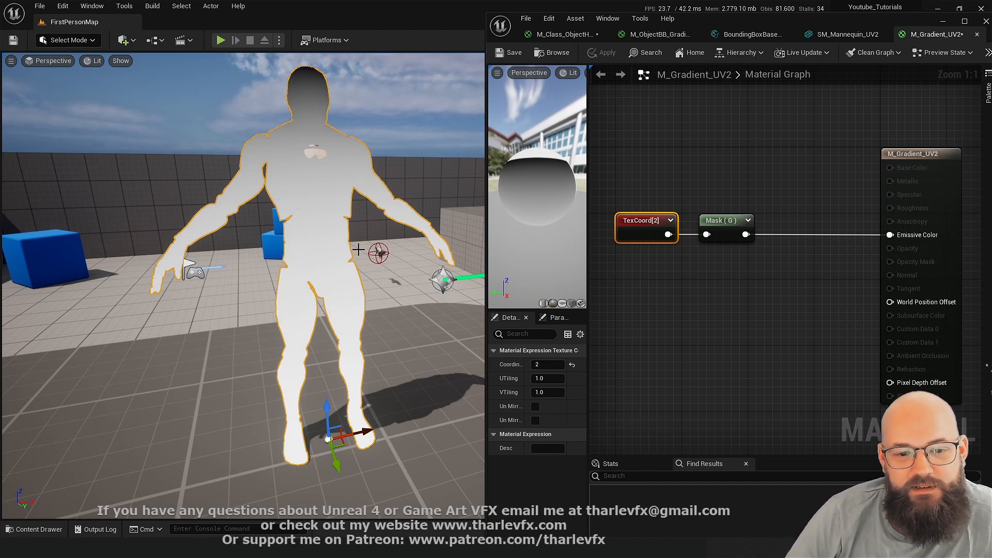
{"action": "left_click_drag", "start_coordinate": [428, 311], "coordinate": [385, 305], "text": "alt"}
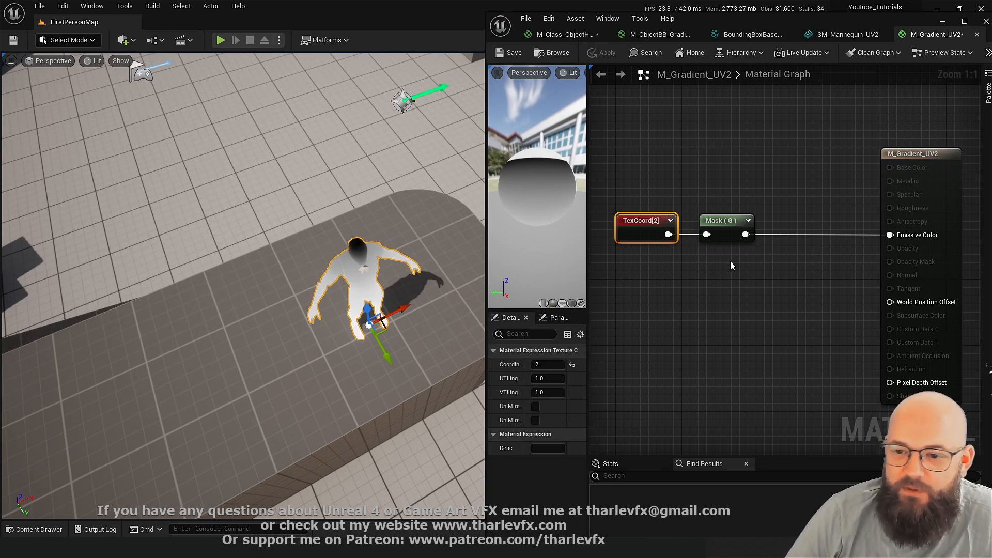
Step: Insert a OneMinus node between Mask (G) and Emissive Color, apply the material and check the inverted gradient on the mannequin
{"action": "left_click_drag", "start_coordinate": [745, 235], "coordinate": [777, 234]}
{"action": "type", "text": "one"}
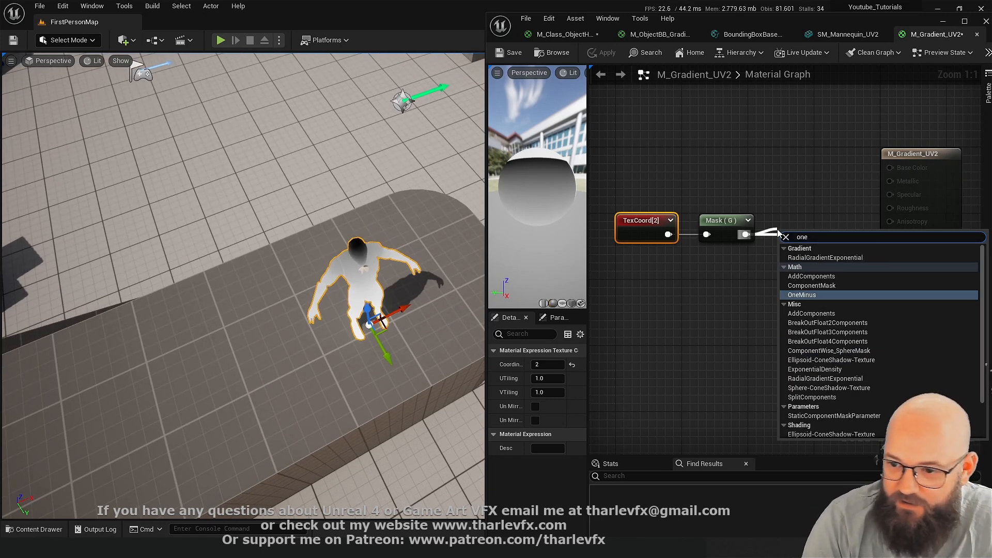
{"action": "key", "text": "Return"}
{"action": "left_click_drag", "start_coordinate": [890, 234], "coordinate": [815, 213]}
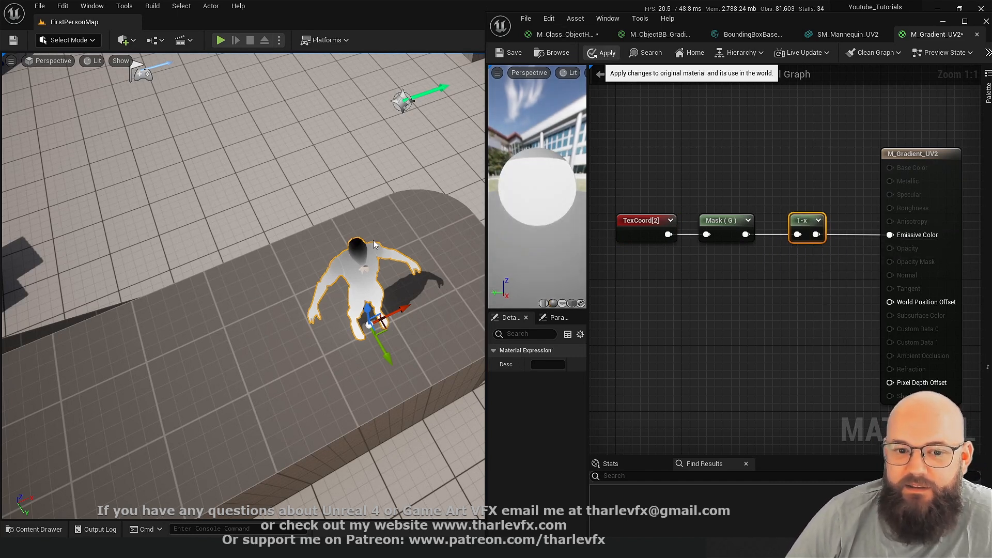
{"action": "left_click", "coordinate": [603, 52]}
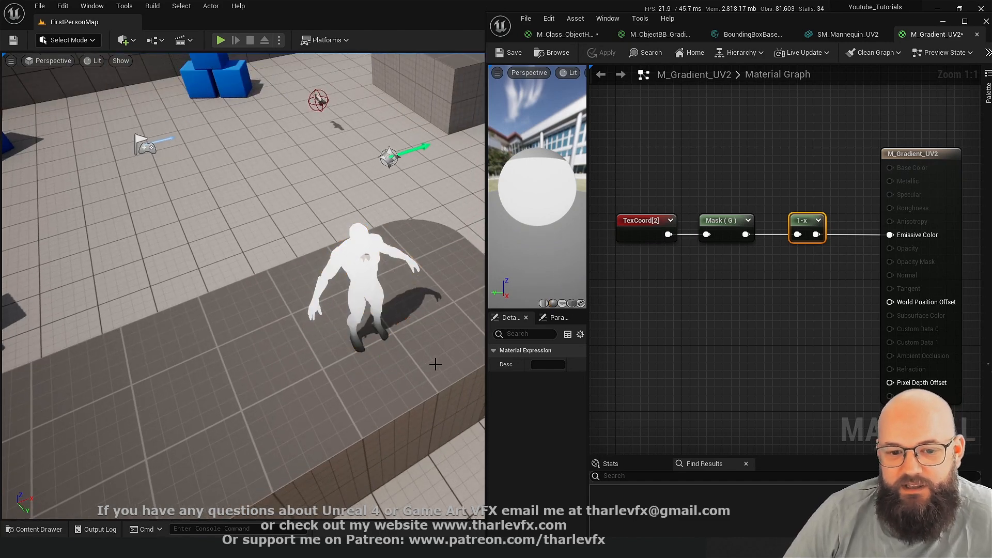
{"action": "right_click_drag", "start_coordinate": [436, 361], "coordinate": [428, 242]}
{"action": "right_click_drag", "start_coordinate": [357, 365], "coordinate": [404, 367]}
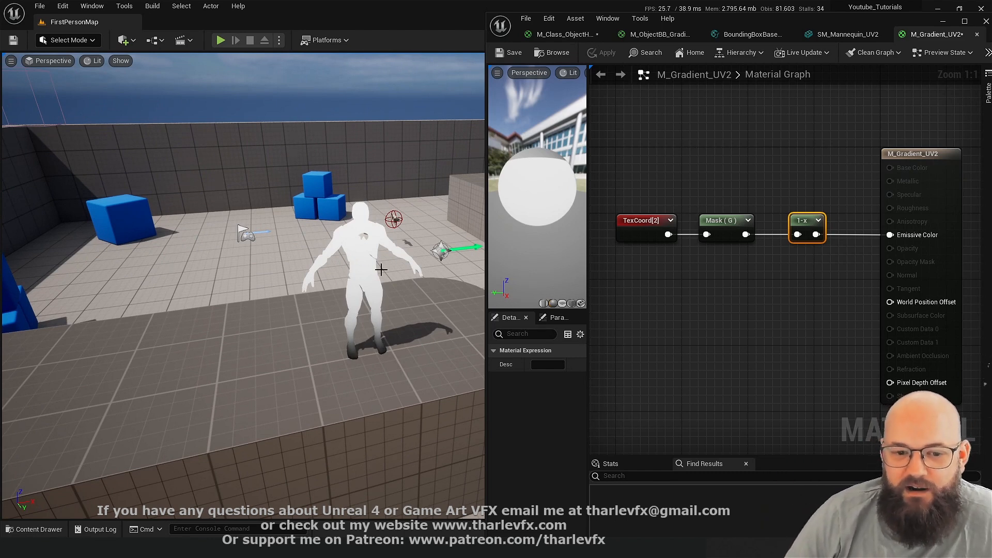
{"action": "right_click_drag", "start_coordinate": [359, 214], "coordinate": [431, 316]}
{"action": "left_click", "coordinate": [712, 340]}
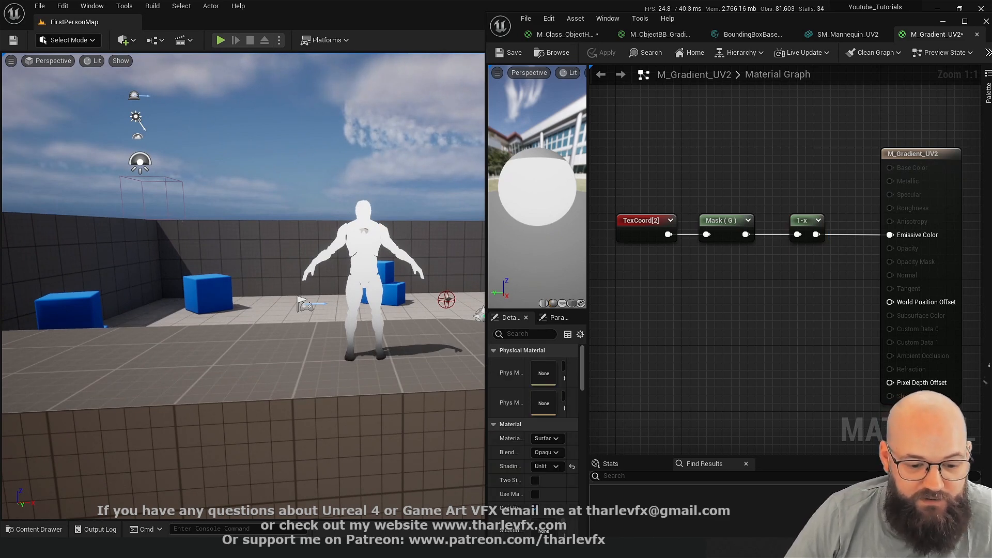
Step: Switch to Maya and create a polygon cube at the origin, scaled uniformly to about 63.3
{"action": "left_click", "coordinate": [313, 496]}
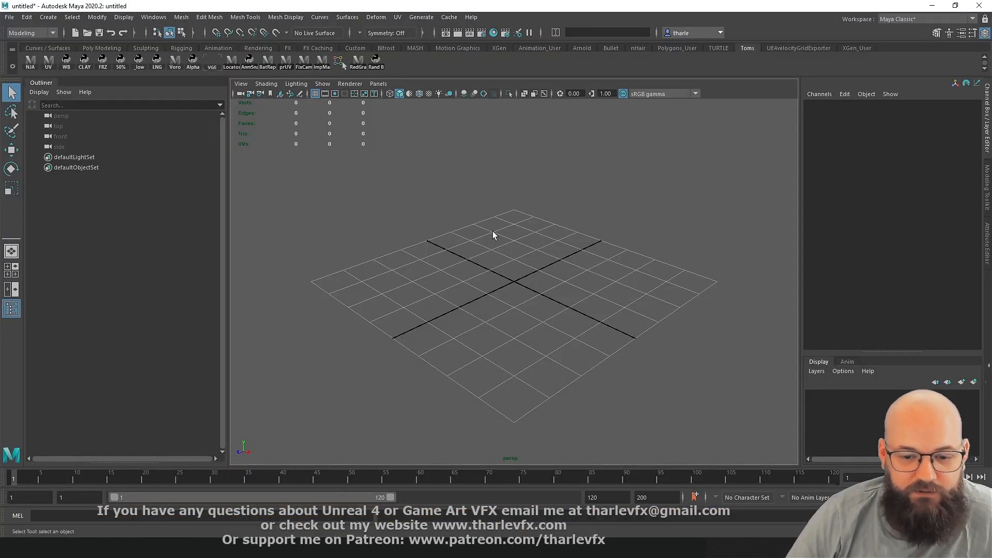
{"action": "right_click_drag", "start_coordinate": [461, 258], "coordinate": [454, 288], "text": "shift"}
{"action": "key", "text": "r"}
{"action": "left_click_drag", "start_coordinate": [514, 281], "coordinate": [666, 230]}
{"action": "key", "text": "q"}
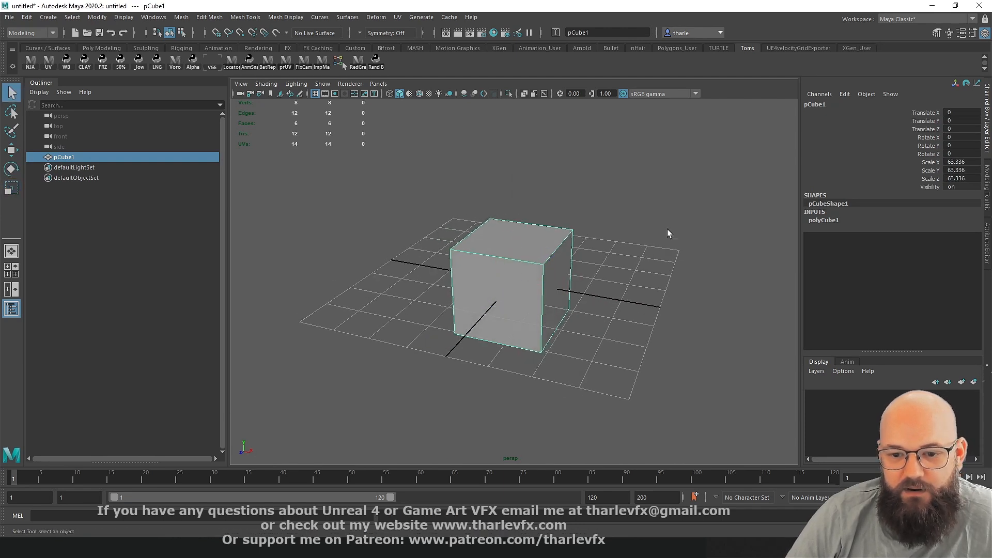
Step: Open the UV Editor and the UV Set Editor for the cube and arrange both windows around the model view
{"action": "left_click", "coordinate": [397, 17]}
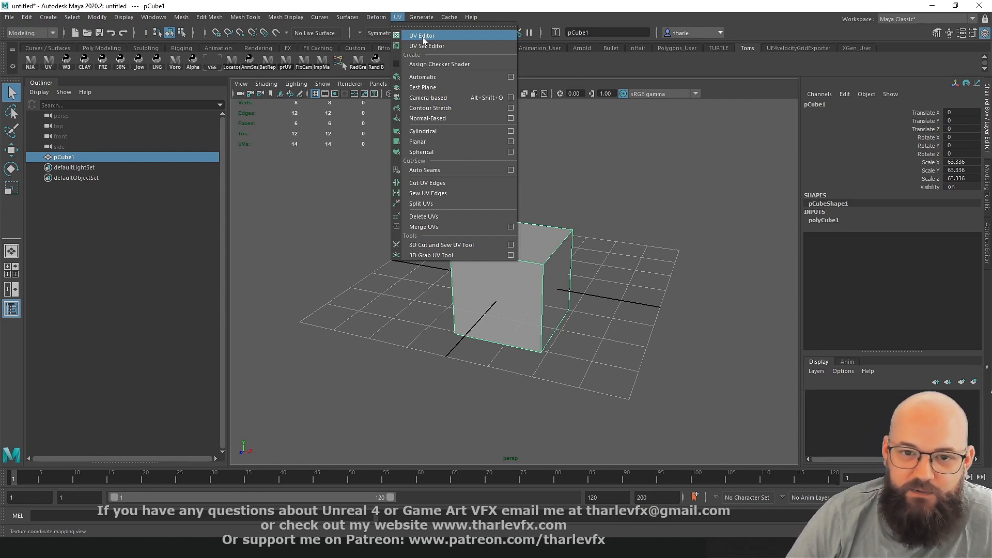
{"action": "left_click", "coordinate": [423, 37]}
{"action": "left_click_drag", "start_coordinate": [492, 175], "coordinate": [771, 49]}
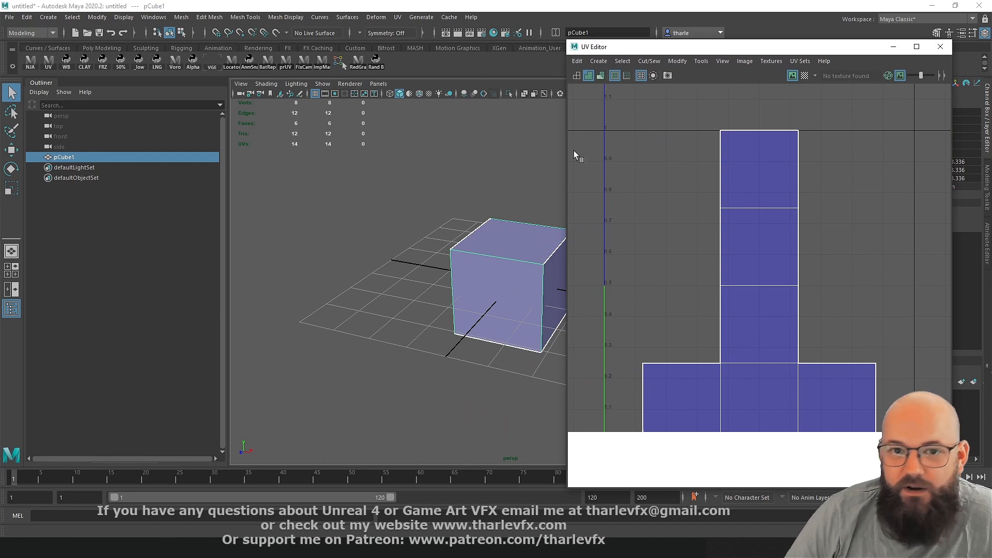
{"action": "left_click", "coordinate": [402, 17]}
{"action": "left_click", "coordinate": [411, 46]}
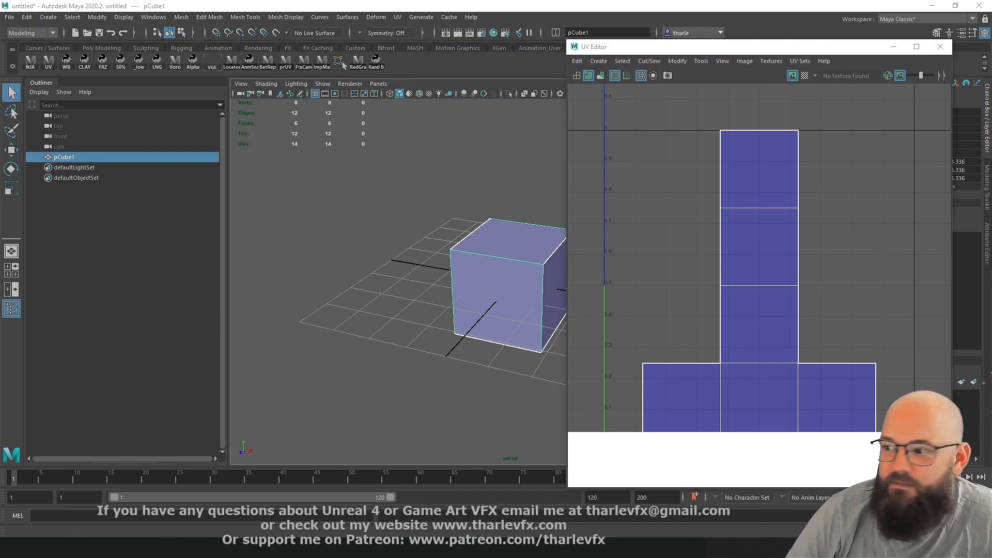
{"action": "left_click_drag", "start_coordinate": [0, 297], "coordinate": [268, 86]}
{"action": "left_click", "coordinate": [397, 17]}
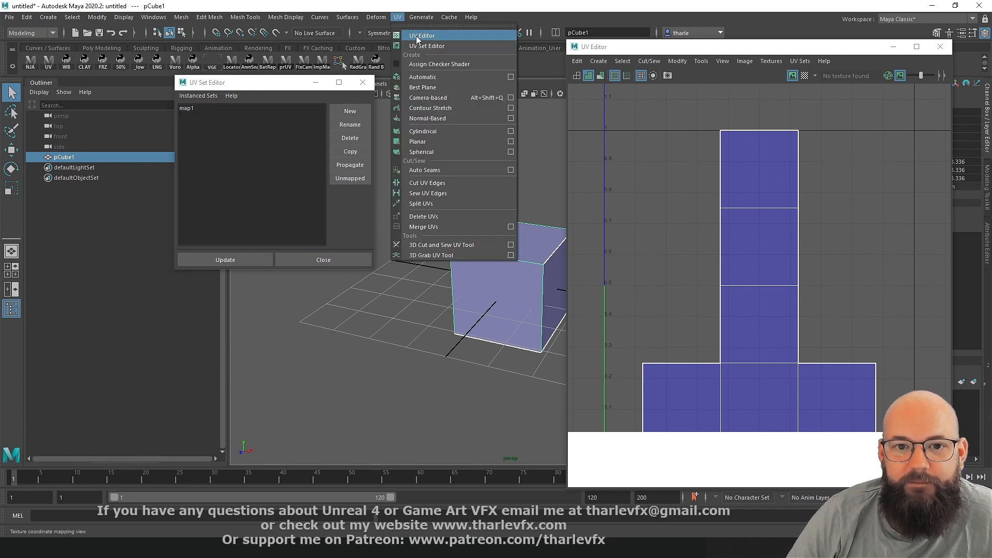
{"action": "left_click", "coordinate": [405, 16]}
{"action": "left_click", "coordinate": [401, 16]}
{"action": "left_click", "coordinate": [397, 16]}
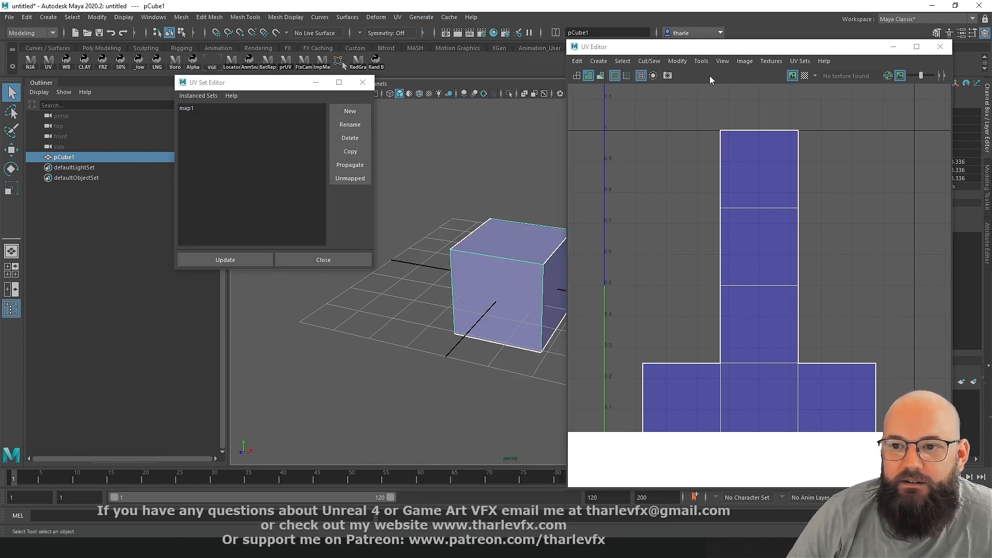
{"action": "left_click_drag", "start_coordinate": [715, 50], "coordinate": [702, 48]}
Step: Create a new UV set on the cube and give it a planar UV projection
{"action": "left_click", "coordinate": [350, 110]}
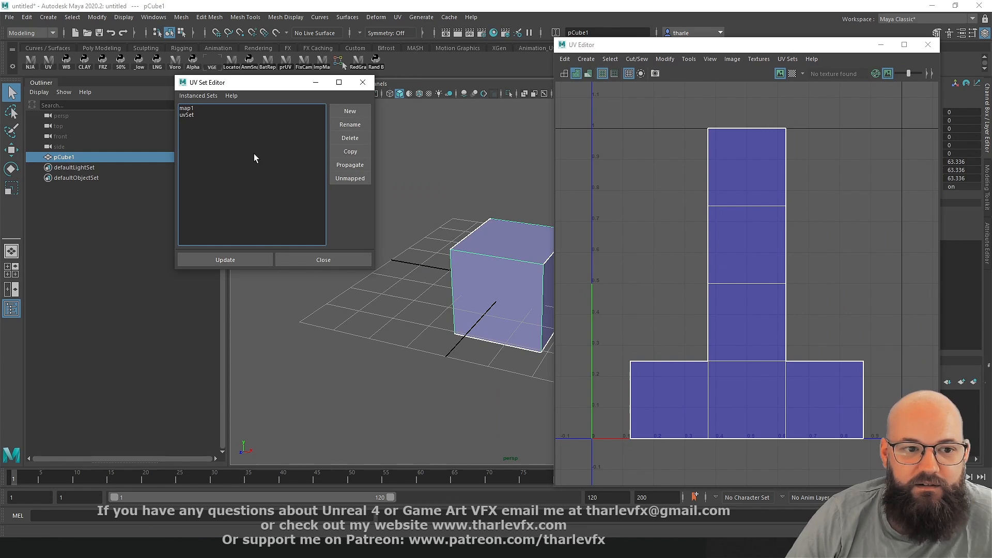
{"action": "left_click", "coordinate": [199, 116]}
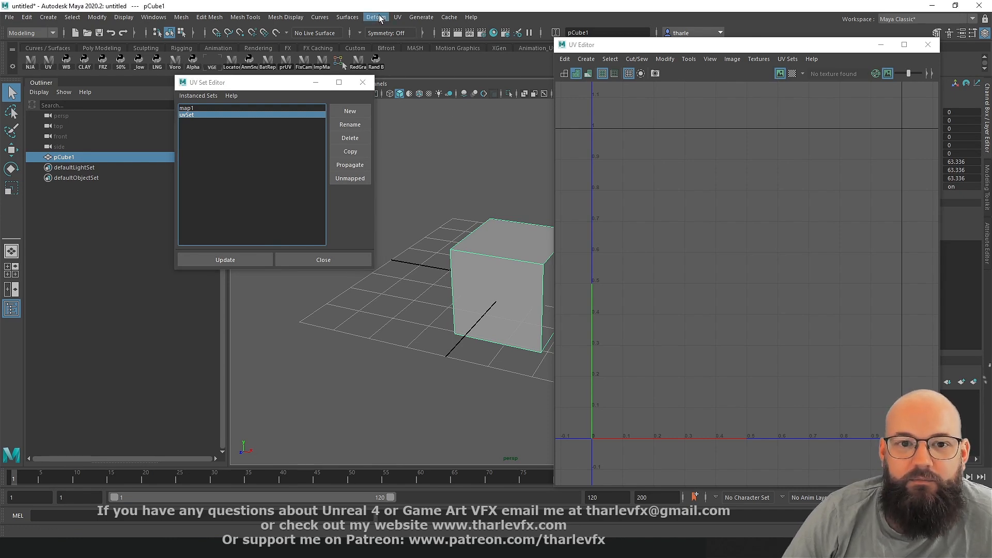
{"action": "left_click", "coordinate": [398, 17]}
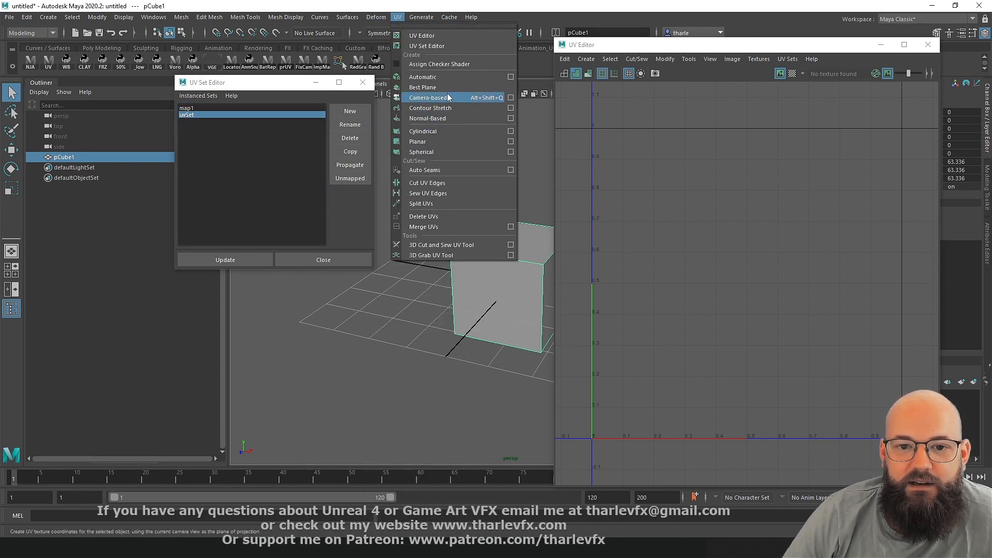
{"action": "left_click", "coordinate": [439, 142]}
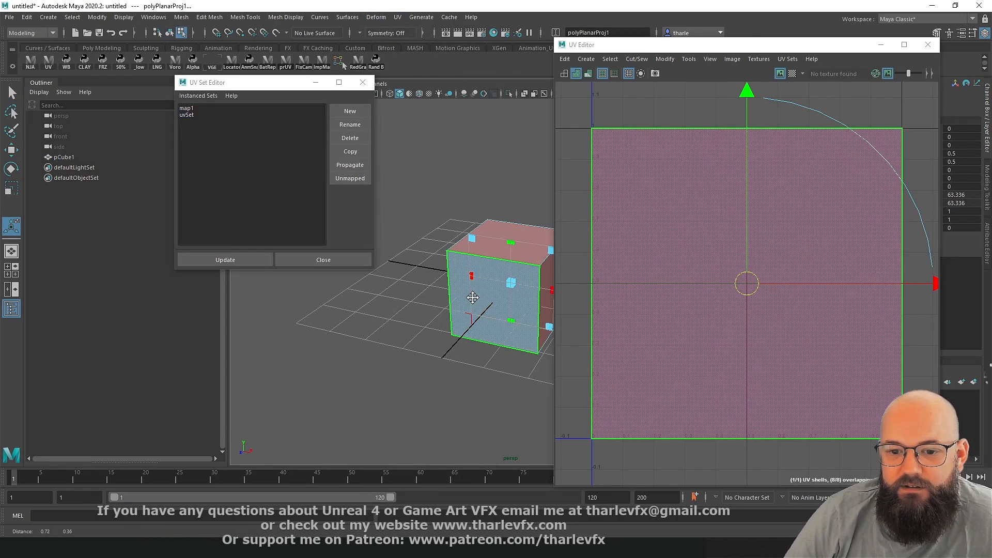
Step: Delete the cube and replace it with a polygon sphere scaled uniformly to about 37
{"action": "key", "text": "F8"}
{"action": "left_click_drag", "start_coordinate": [510, 194], "coordinate": [454, 293], "text": "alt"}
{"action": "key", "text": "Delete"}
{"action": "right_click_drag", "start_coordinate": [449, 287], "coordinate": [494, 294], "text": "shift"}
{"action": "key", "text": "e"}
{"action": "key", "text": "r"}
{"action": "left_click_drag", "start_coordinate": [453, 300], "coordinate": [539, 305]}
{"action": "key", "text": "q"}
{"action": "left_click", "coordinate": [497, 230]}
{"action": "left_click", "coordinate": [464, 271]}
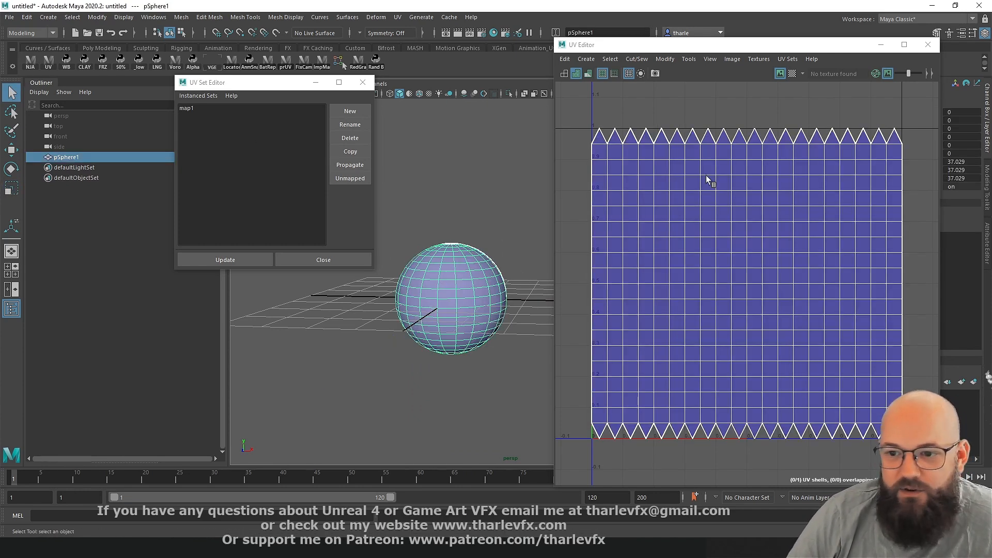
Step: Show the checker texture on the sphere and inspect how its default map1 UVs wrap around it
{"action": "left_click_drag", "start_coordinate": [494, 239], "coordinate": [408, 310], "text": "alt"}
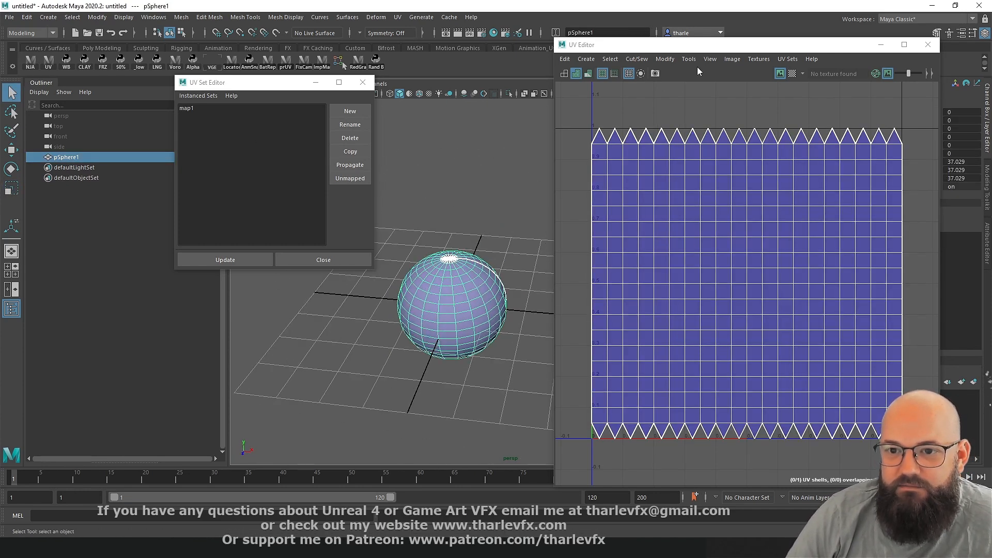
{"action": "left_click", "coordinate": [792, 74]}
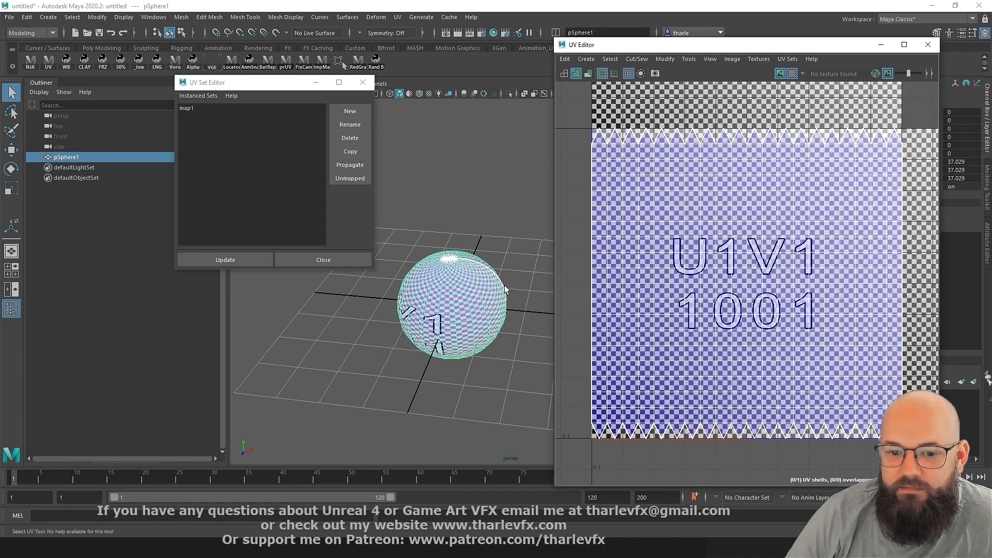
{"action": "left_click_drag", "start_coordinate": [525, 244], "coordinate": [502, 248], "text": "alt"}
{"action": "left_click_drag", "start_coordinate": [446, 227], "coordinate": [537, 216], "text": "alt"}
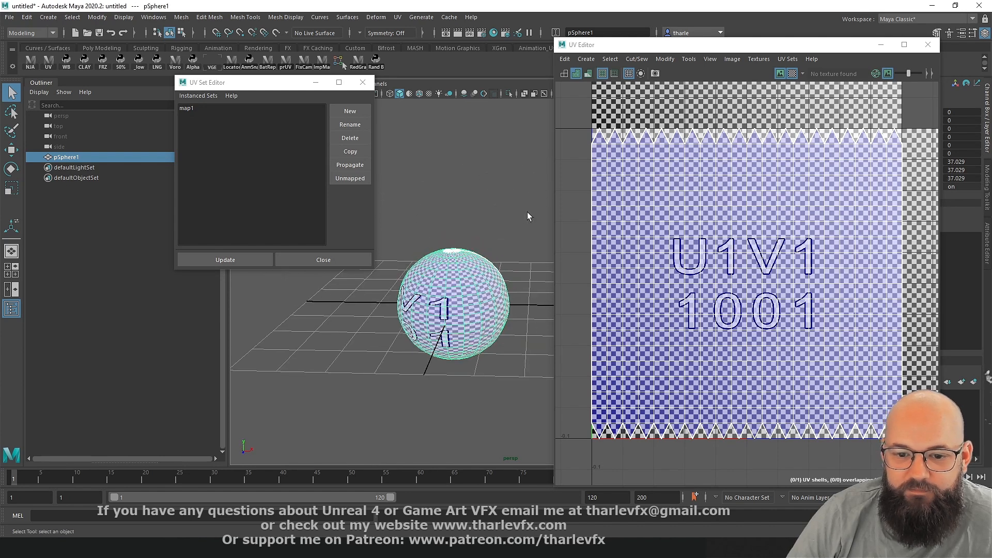
Step: Create a second UV set on the sphere and give it a planar UV projection
{"action": "left_click", "coordinate": [465, 301]}
{"action": "left_click", "coordinate": [350, 111]}
{"action": "left_click", "coordinate": [187, 115]}
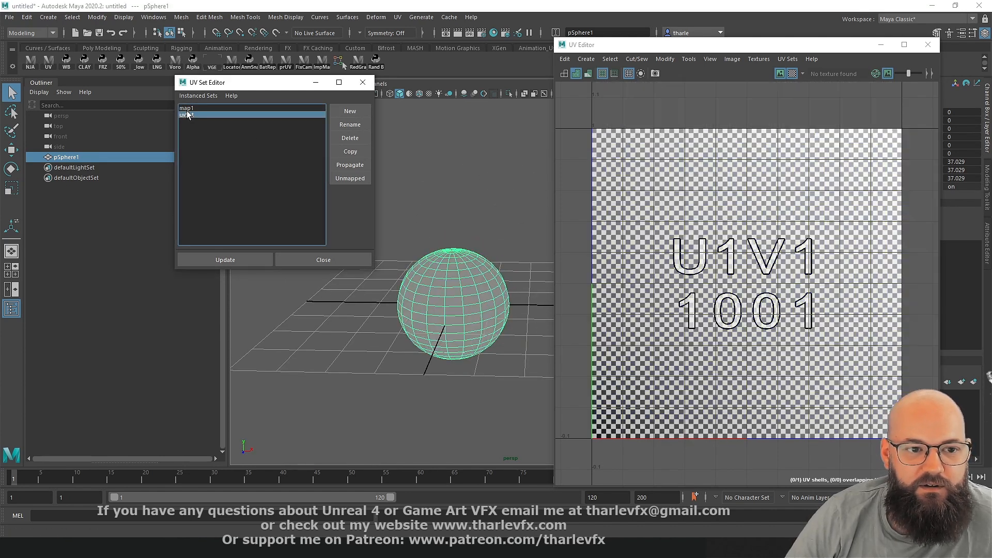
{"action": "left_click", "coordinate": [375, 17]}
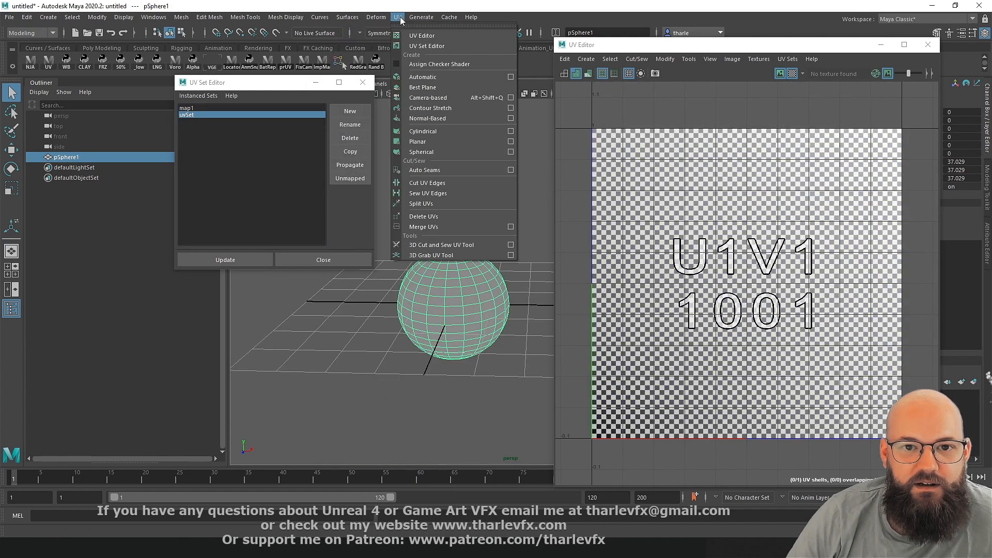
{"action": "left_click", "coordinate": [419, 143]}
{"action": "left_click", "coordinate": [489, 234]}
{"action": "left_click_drag", "start_coordinate": [448, 326], "coordinate": [488, 312], "text": "alt"}
{"action": "key", "text": "q"}
{"action": "right_click_drag", "start_coordinate": [470, 283], "coordinate": [497, 249]}
{"action": "left_click_drag", "start_coordinate": [459, 328], "coordinate": [440, 294], "text": "alt"}
{"action": "left_click", "coordinate": [440, 293]}
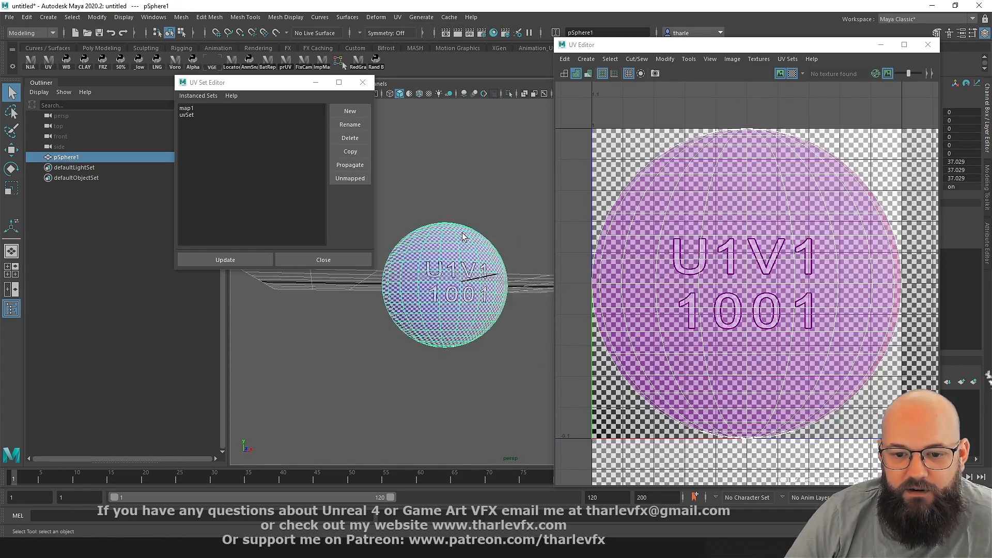
Step: Examine the checker texture on the sphere from several angles and compare it with the planar-projected UV layout
{"action": "key", "text": "f"}
{"action": "left_click", "coordinate": [479, 171]}
{"action": "left_click_drag", "start_coordinate": [419, 306], "coordinate": [439, 297], "text": "alt"}
{"action": "left_click", "coordinate": [515, 301]}
{"action": "left_click", "coordinate": [480, 172]}
{"action": "left_click_drag", "start_coordinate": [465, 289], "coordinate": [428, 293], "text": "alt"}
{"action": "left_click", "coordinate": [446, 253]}
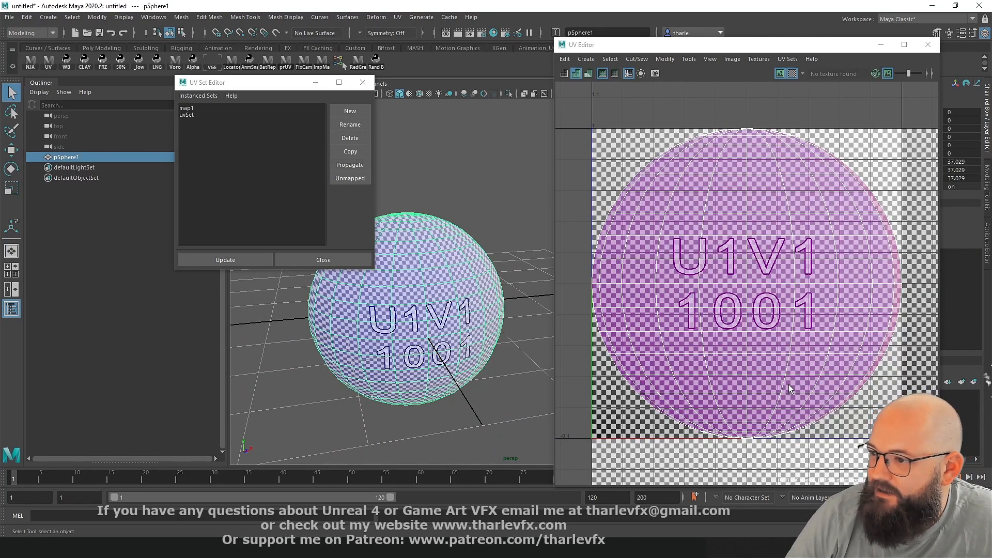
{"action": "left_click", "coordinate": [485, 212]}
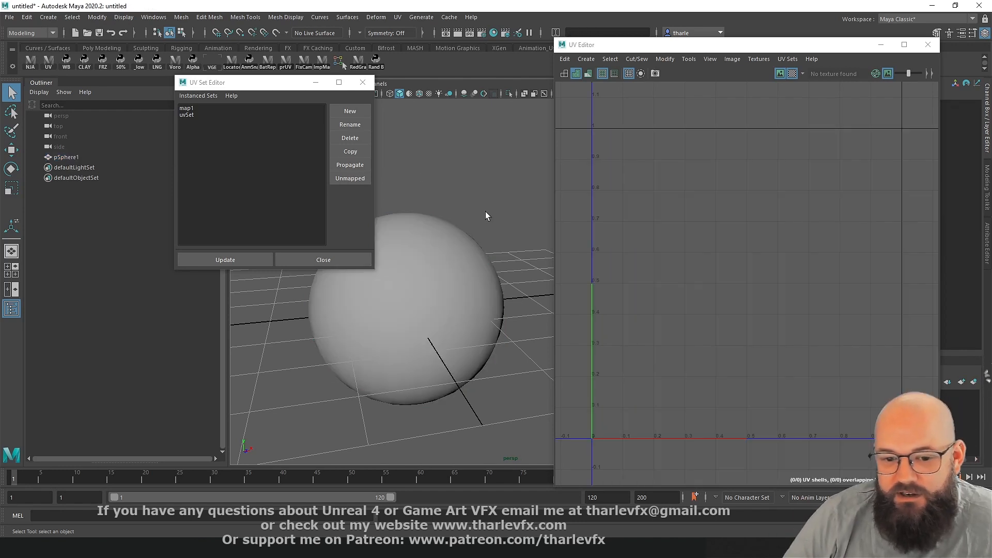
{"action": "key", "text": "ctrl+z"}
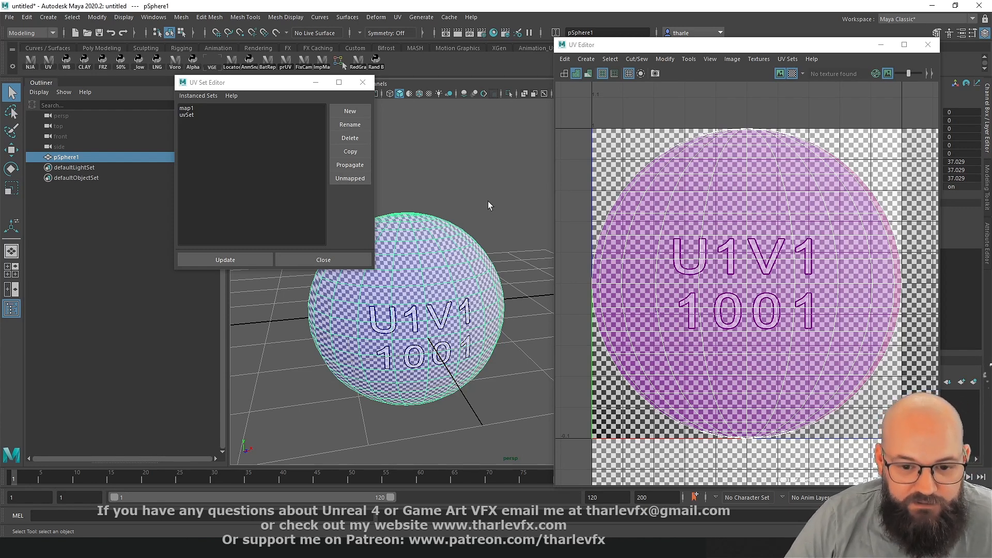
{"action": "left_click", "coordinate": [486, 195]}
{"action": "left_click", "coordinate": [439, 258]}
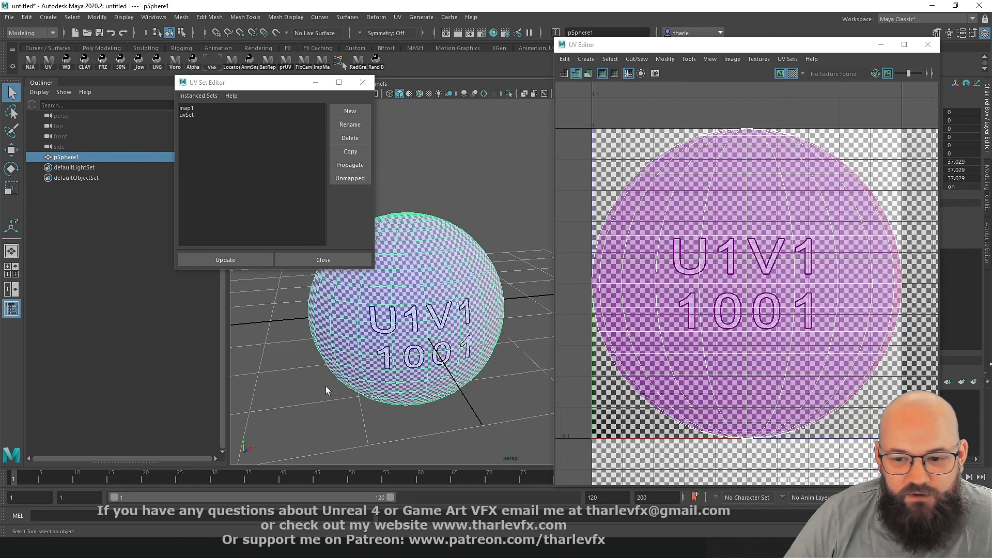
Step: Deselect the sphere and switch back to Unreal with the M_Gradient_UV2 graph beside the level
{"action": "left_click", "coordinate": [302, 437]}
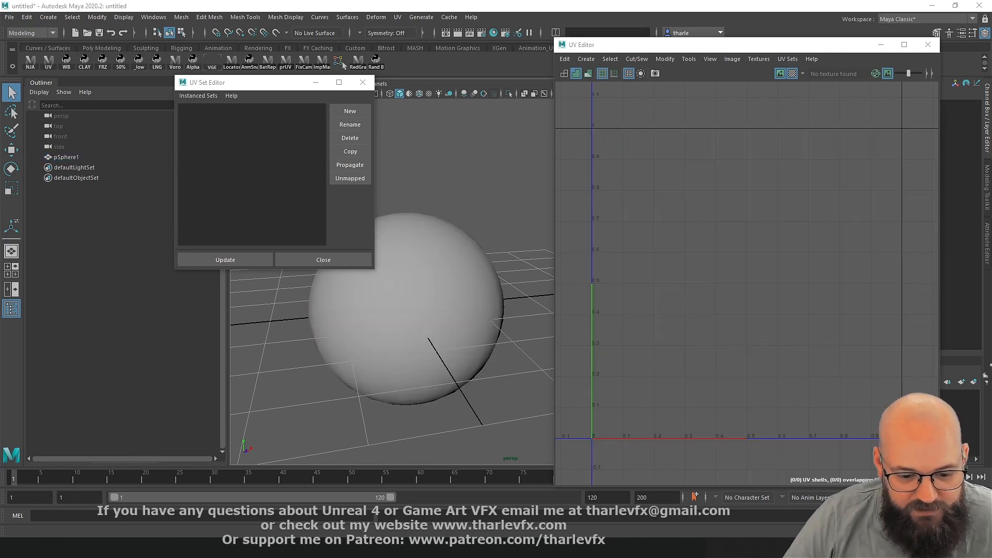
{"action": "left_click", "coordinate": [397, 507]}
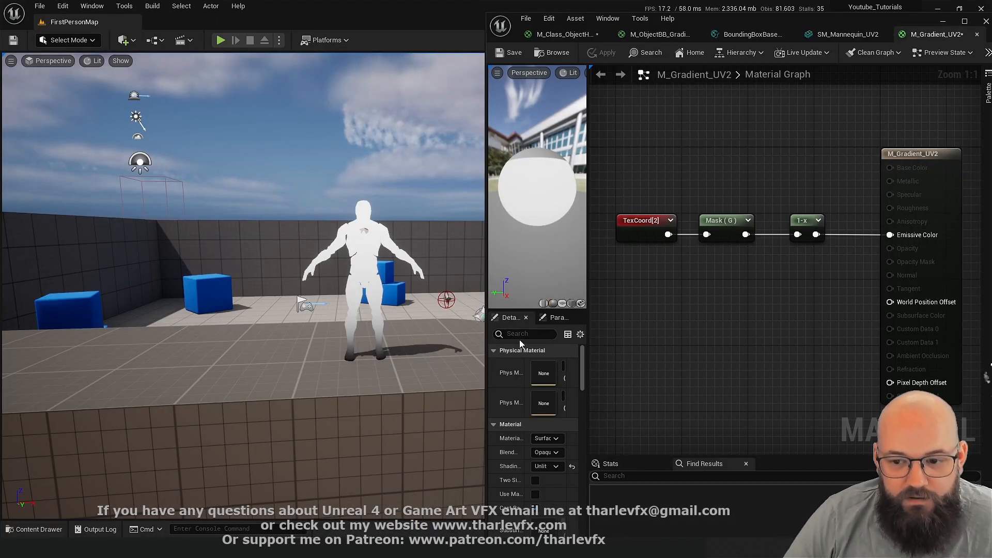